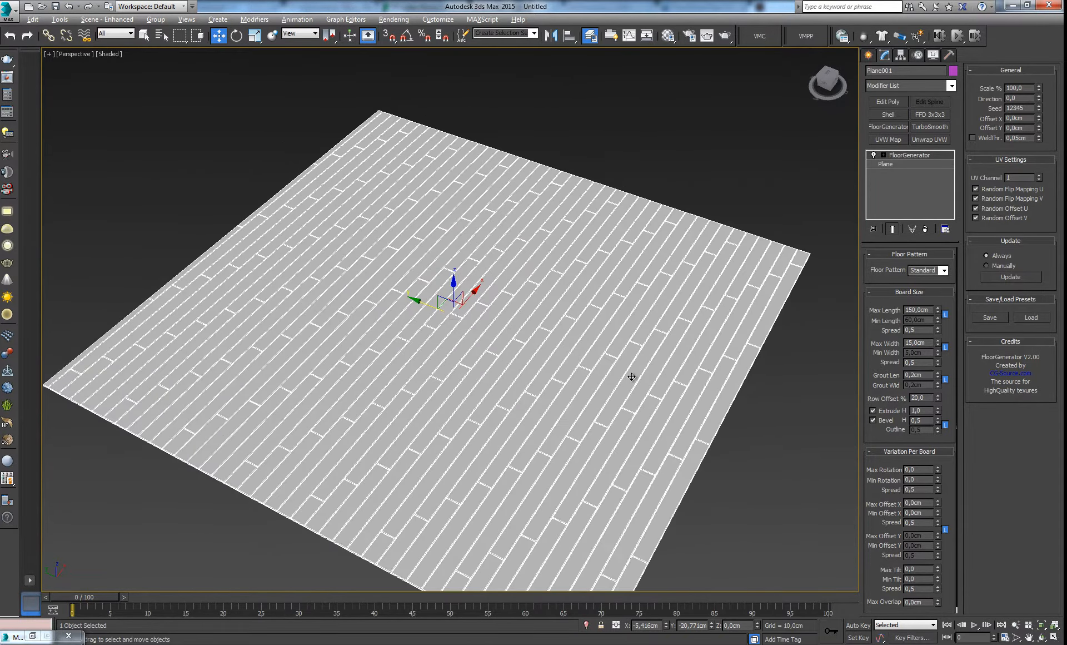
Set the FloorGenerator grout length to 5 cm, with the grout width linked to it
{"action": "scroll", "coordinate": [638, 407], "scroll_direction": "up", "scroll_amount": 5}
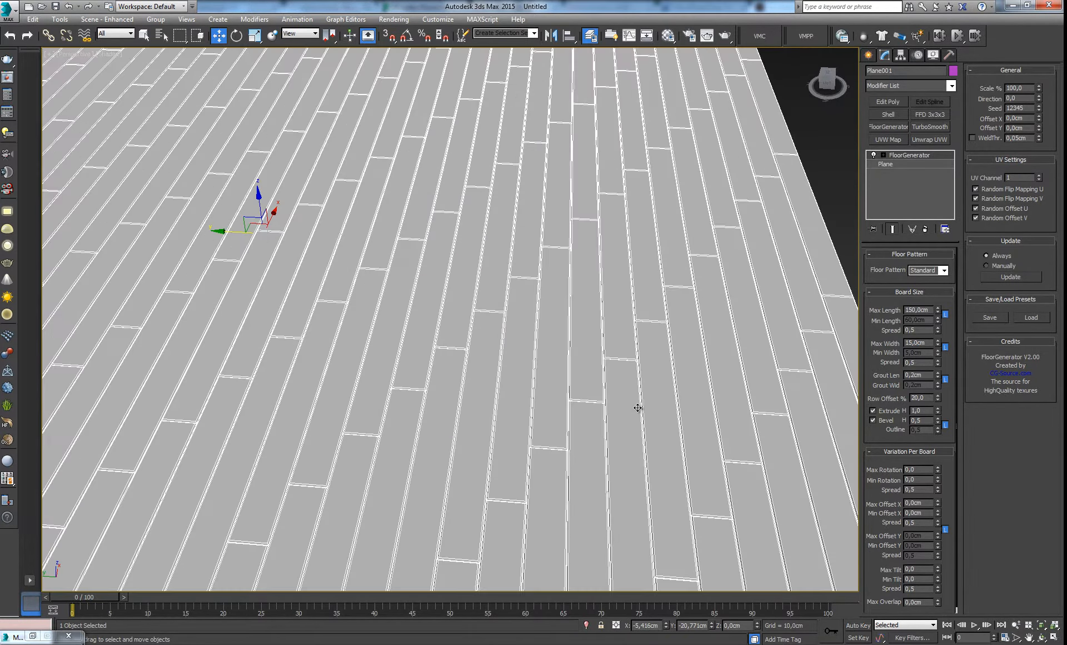
{"action": "scroll", "coordinate": [629, 407], "scroll_direction": "up", "scroll_amount": 3}
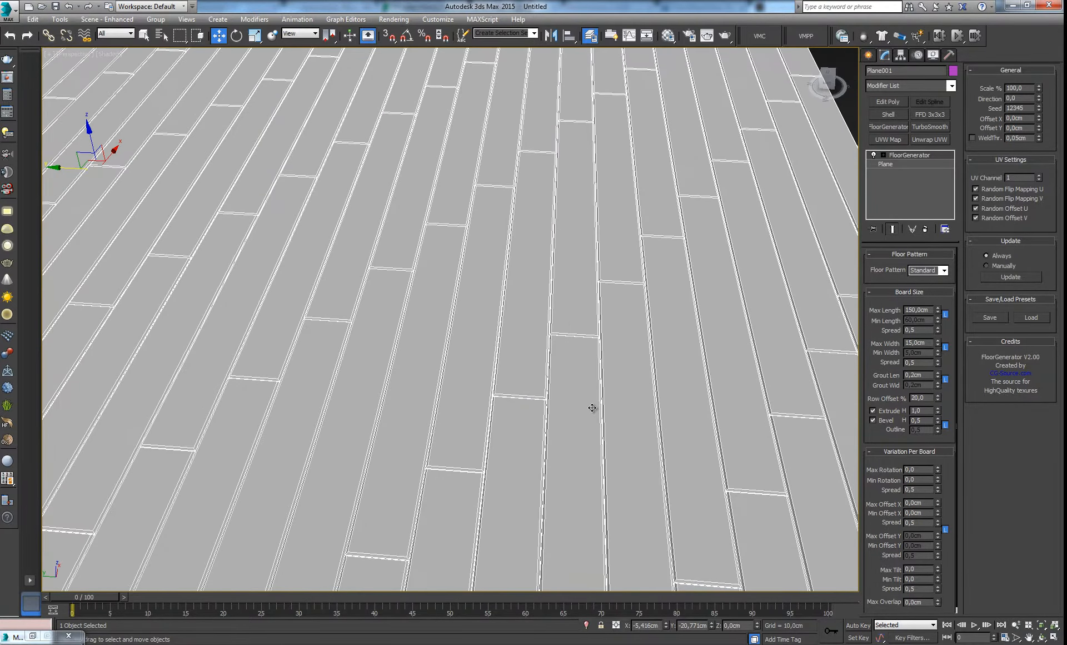
{"action": "scroll", "coordinate": [592, 407], "scroll_direction": "down", "scroll_amount": 2}
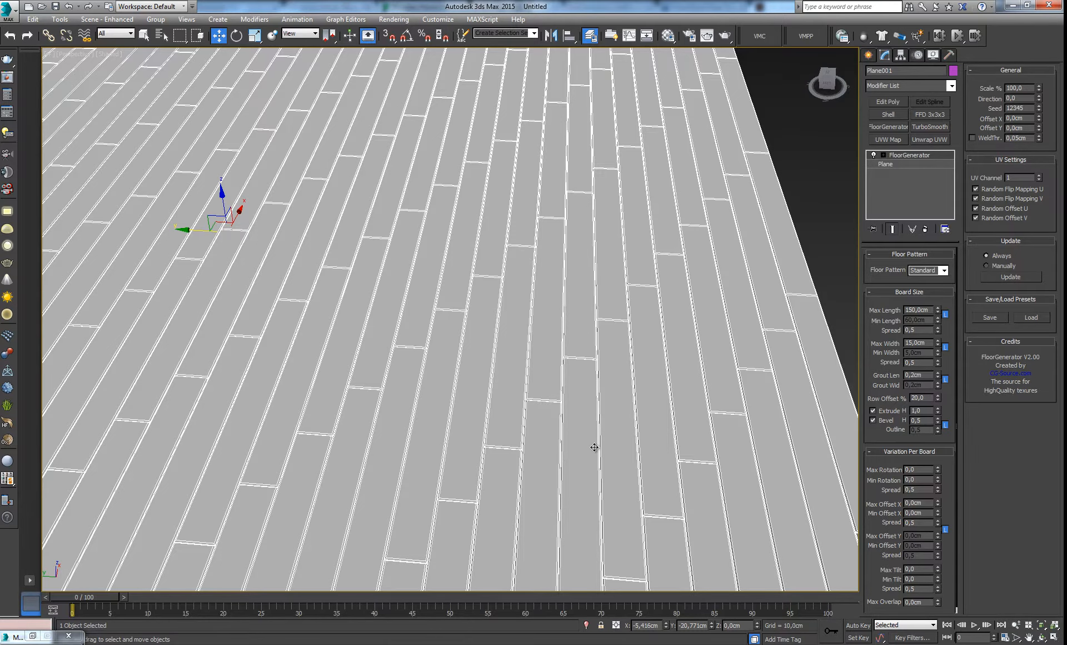
{"action": "scroll", "coordinate": [512, 424], "scroll_direction": "up", "scroll_amount": 5}
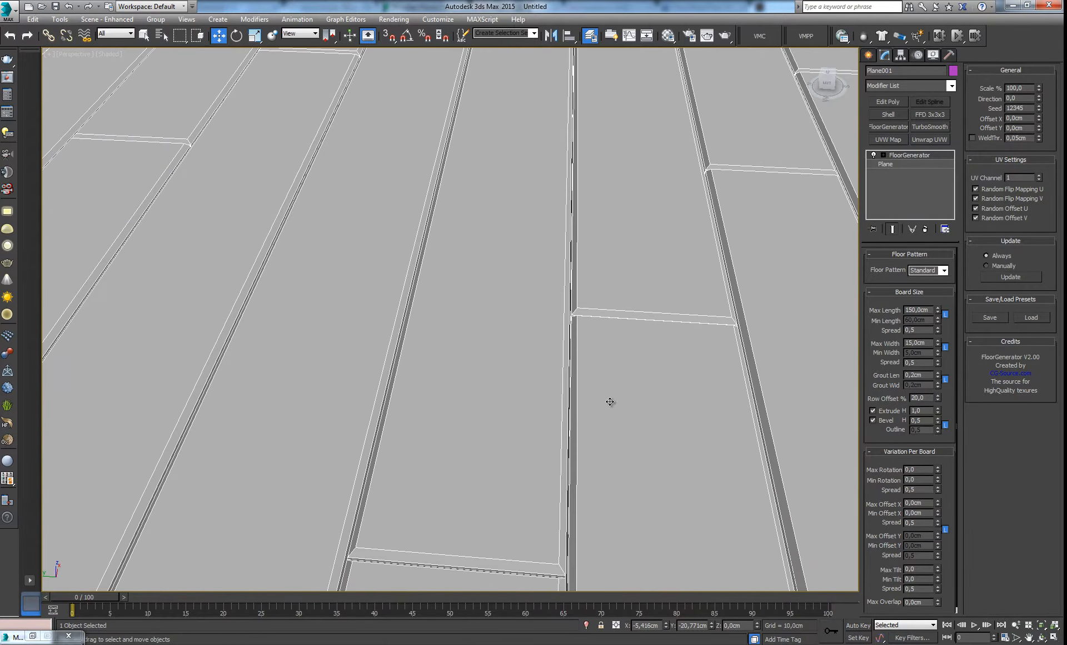
{"action": "left_click_drag", "start_coordinate": [931, 375], "coordinate": [857, 372]}
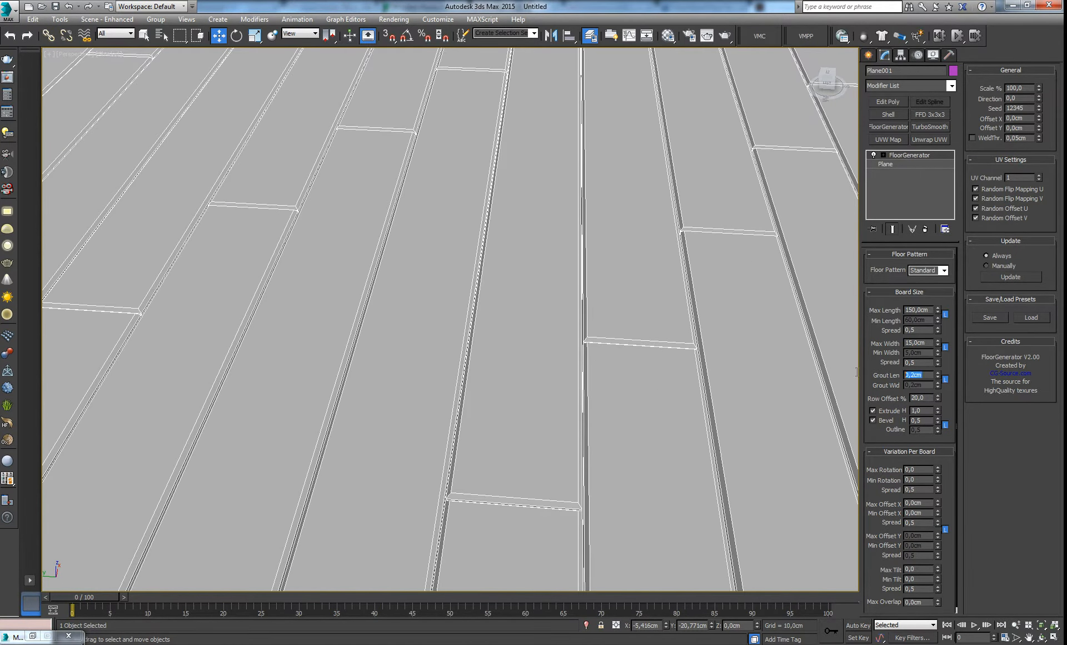
{"action": "type", "text": "5"}
{"action": "key", "text": "Return"}
Set the maximum board width to 5 cm
{"action": "double_click", "coordinate": [927, 310]}
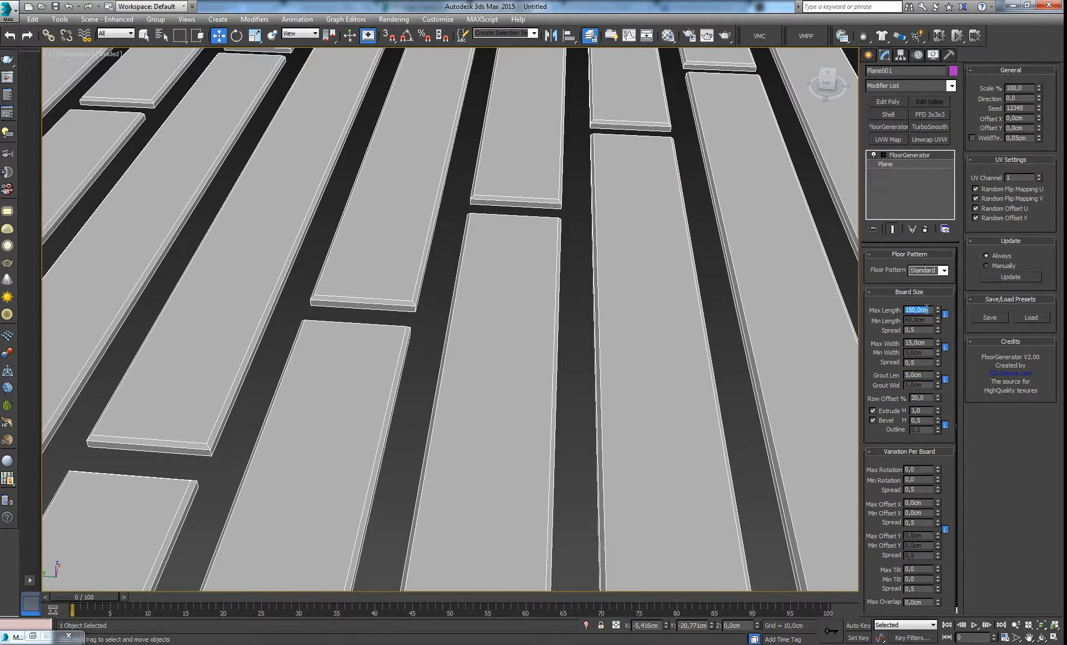
{"action": "double_click", "coordinate": [927, 343]}
{"action": "type", "text": "5"}
{"action": "key", "text": "Return"}
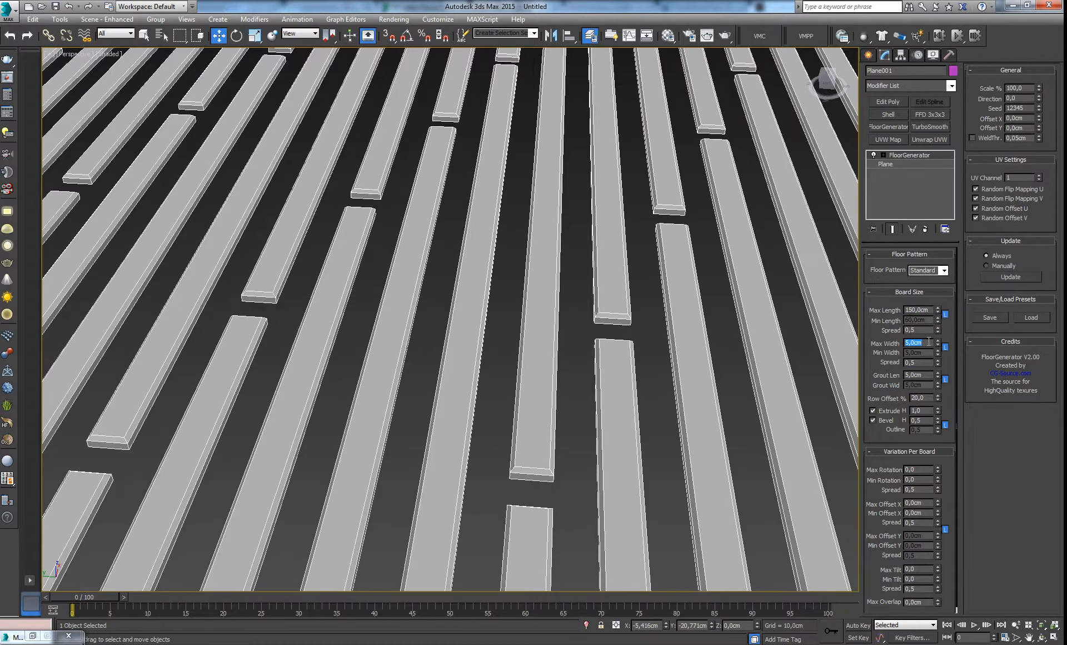
Try a narrower maximum board width of 3 cm and inspect the floor boards
{"action": "scroll", "coordinate": [589, 312], "scroll_direction": "down", "scroll_amount": 10}
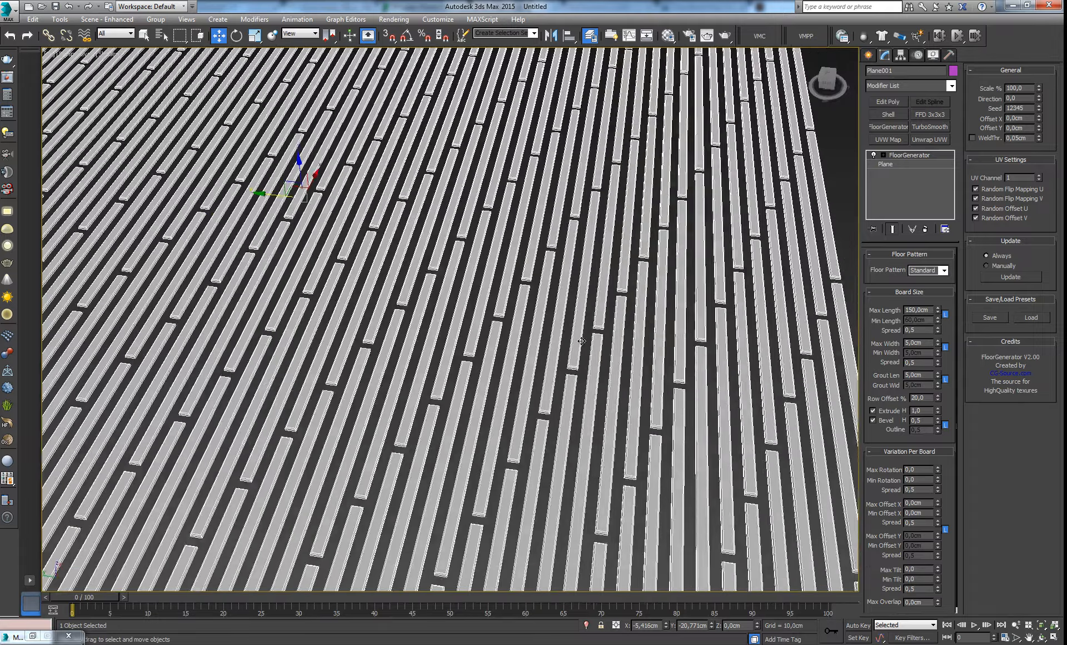
{"action": "middle_click_drag", "start_coordinate": [582, 341], "coordinate": [594, 310], "text": "alt"}
{"action": "scroll", "coordinate": [504, 324], "scroll_direction": "down", "scroll_amount": 5}
{"action": "scroll", "coordinate": [526, 339], "scroll_direction": "up", "scroll_amount": 8}
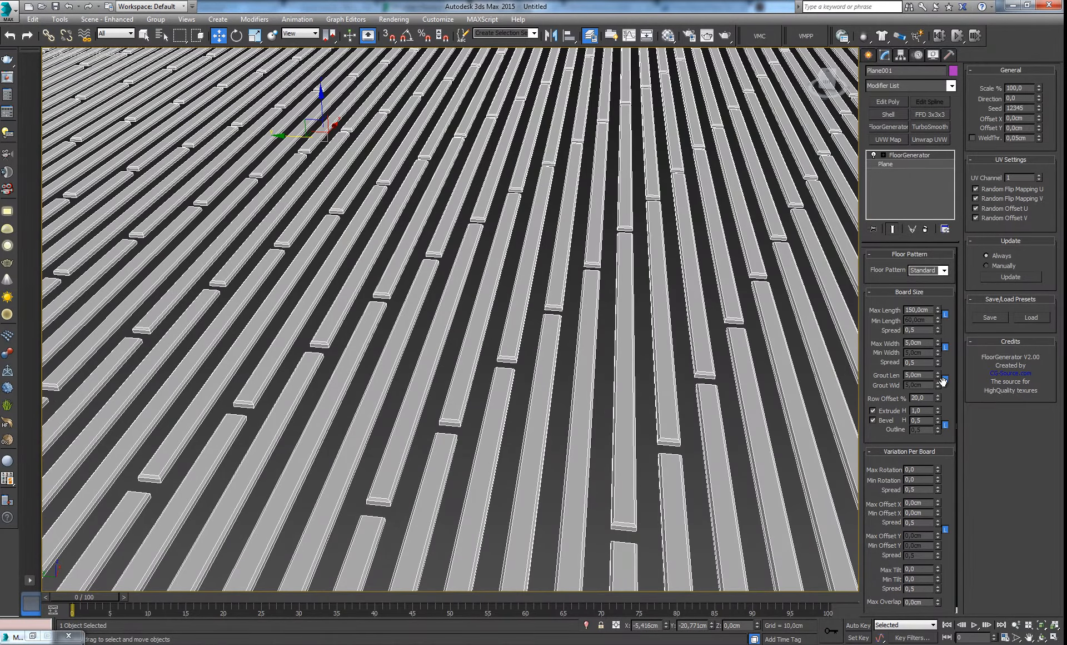
{"action": "double_click", "coordinate": [915, 343]}
{"action": "type", "text": "3"}
{"action": "key", "text": "Return"}
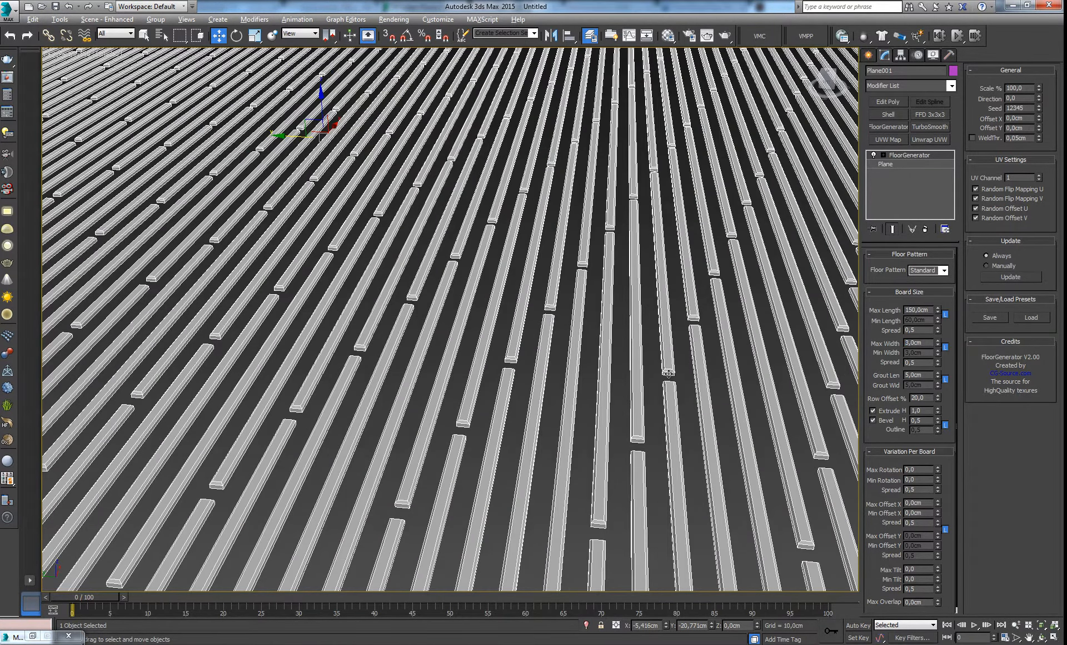
{"action": "middle_click_drag", "start_coordinate": [668, 373], "coordinate": [643, 393], "text": "alt"}
Set the maximum board width back to 5 cm and reduce the grout length to 3 cm
{"action": "double_click", "coordinate": [915, 342]}
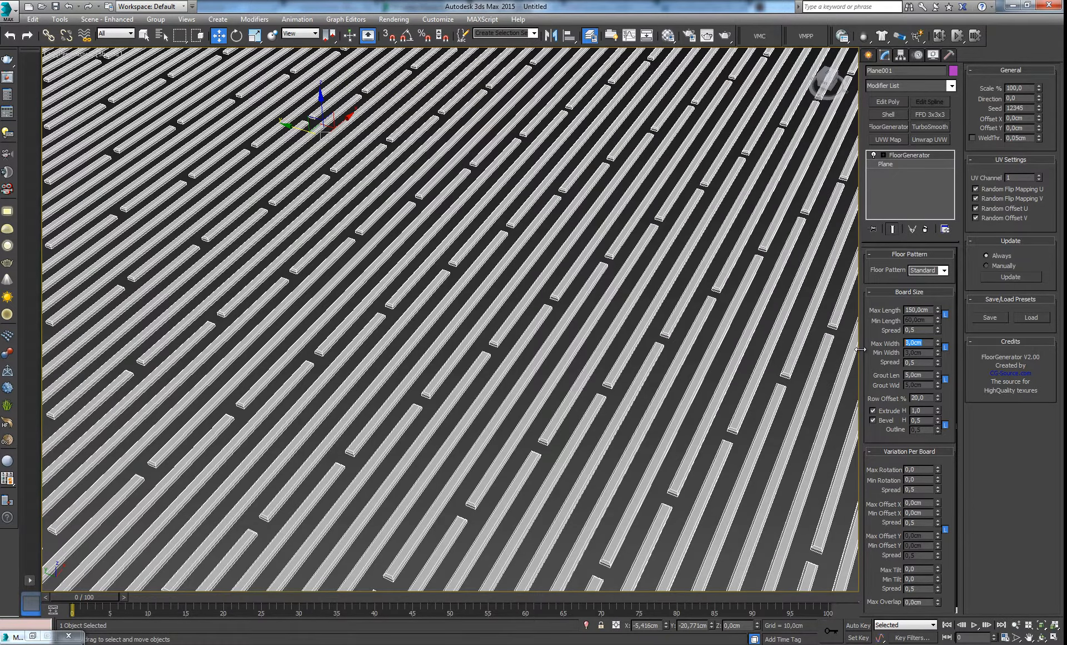
{"action": "type", "text": "5"}
{"action": "key", "text": "Return"}
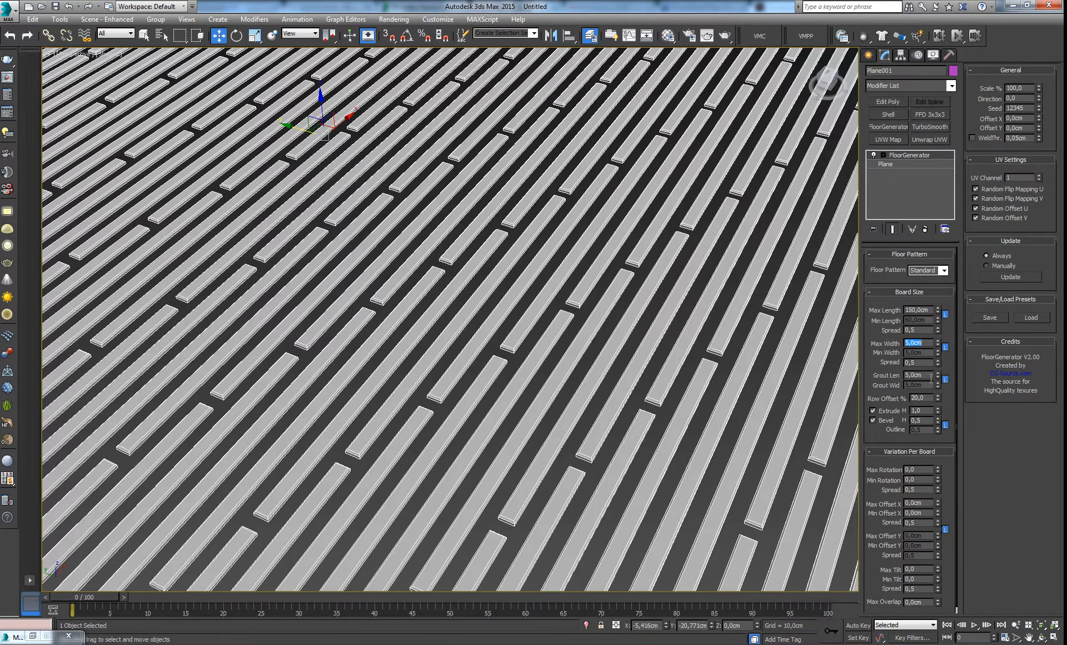
{"action": "double_click", "coordinate": [931, 375]}
{"action": "type", "text": "3"}
{"action": "key", "text": "Return"}
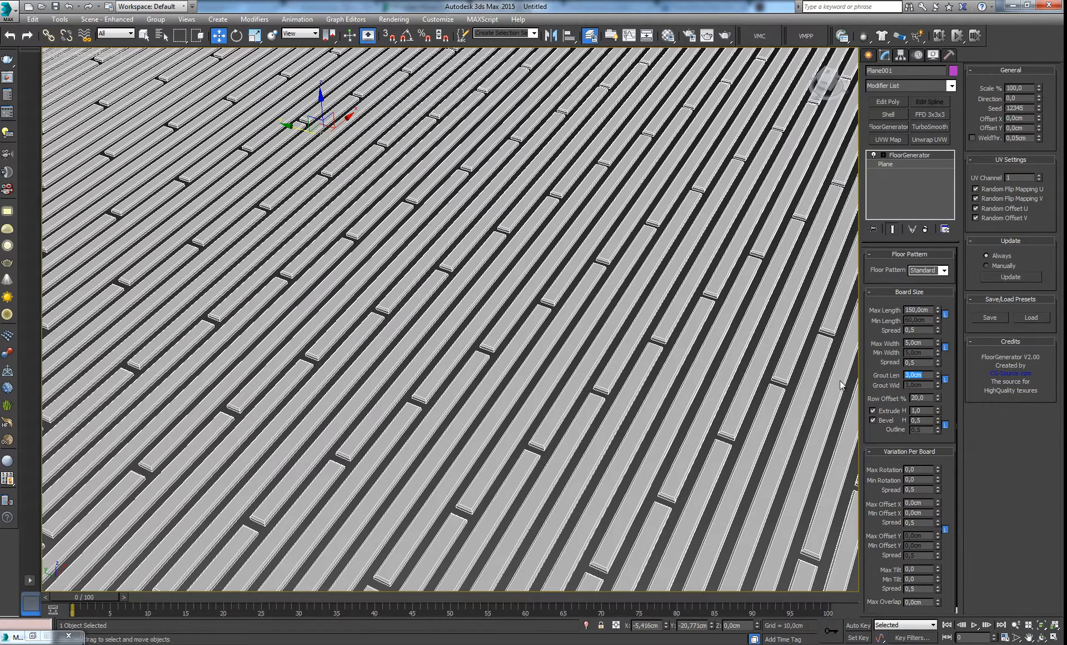
Reset the row offset to 0 and set the maximum board length to 1000 cm
{"action": "middle_click_drag", "start_coordinate": [602, 322], "coordinate": [500, 347], "text": "alt"}
{"action": "scroll", "coordinate": [500, 348], "scroll_direction": "down", "scroll_amount": 8}
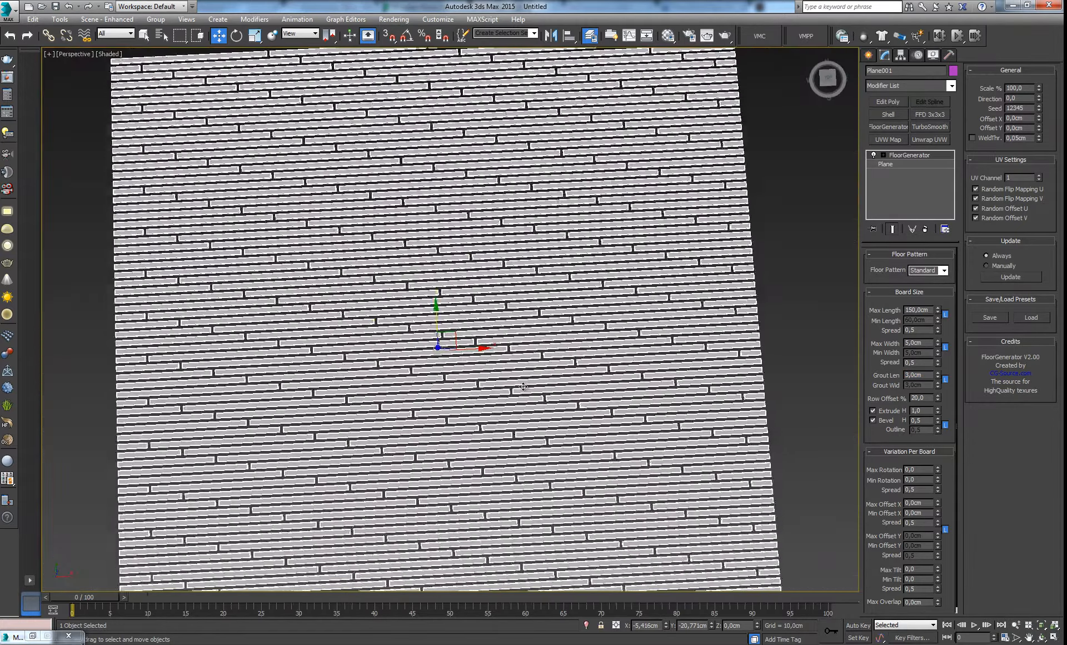
{"action": "middle_click_drag", "start_coordinate": [524, 386], "coordinate": [523, 393], "text": "alt"}
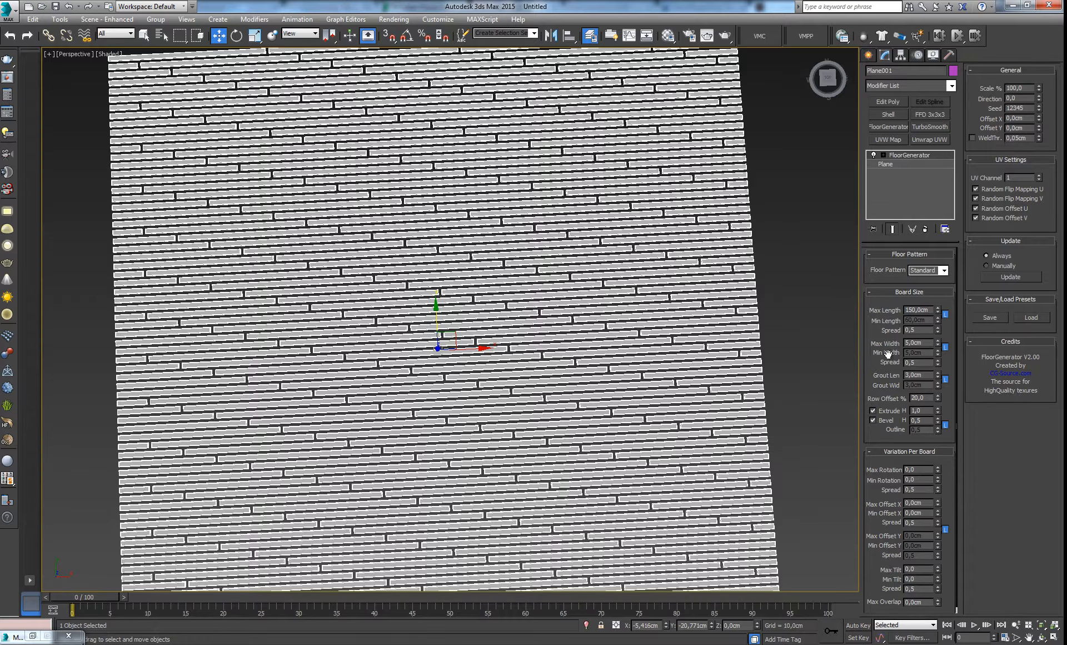
{"action": "right_click", "coordinate": [939, 399]}
{"action": "left_click_drag", "start_coordinate": [931, 310], "coordinate": [901, 309]}
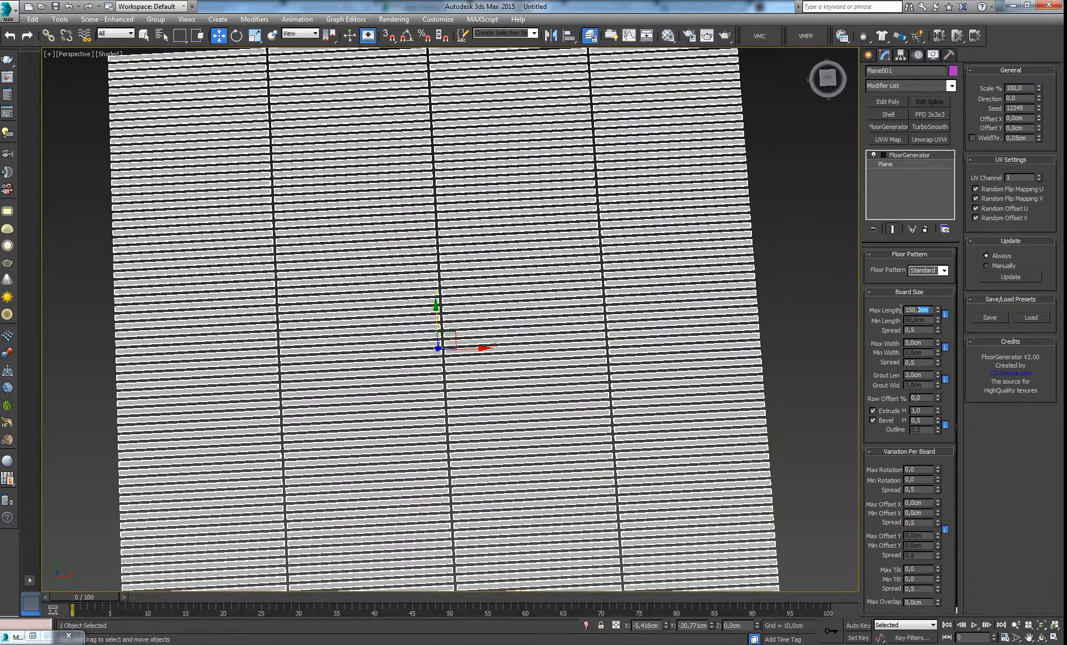
{"action": "type", "text": "1000"}
{"action": "key", "text": "Return"}
Vary the grout length between the long boards, ending at about 5,6 cm, and inspect the gaps
{"action": "middle_click_drag", "start_coordinate": [520, 372], "coordinate": [611, 343], "text": "alt"}
{"action": "left_click_drag", "start_coordinate": [938, 376], "coordinate": [938, 333]}
{"action": "middle_click_drag", "start_coordinate": [528, 362], "coordinate": [581, 336], "text": "alt"}
{"action": "left_click_drag", "start_coordinate": [937, 376], "coordinate": [931, 396]}
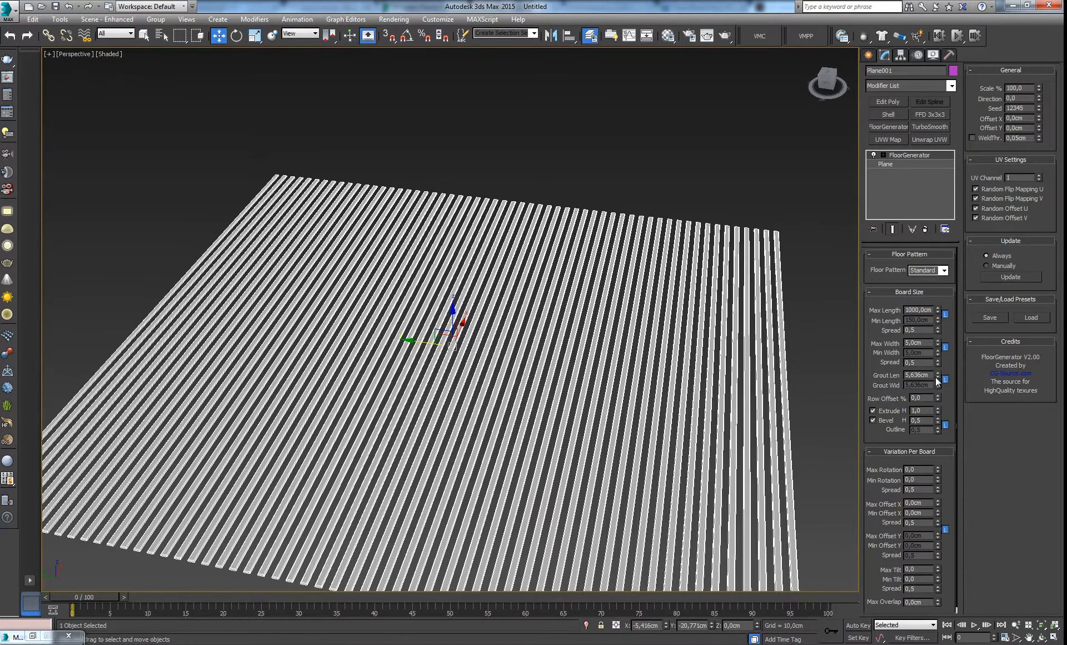
{"action": "scroll", "coordinate": [568, 447], "scroll_direction": "up", "scroll_amount": 5}
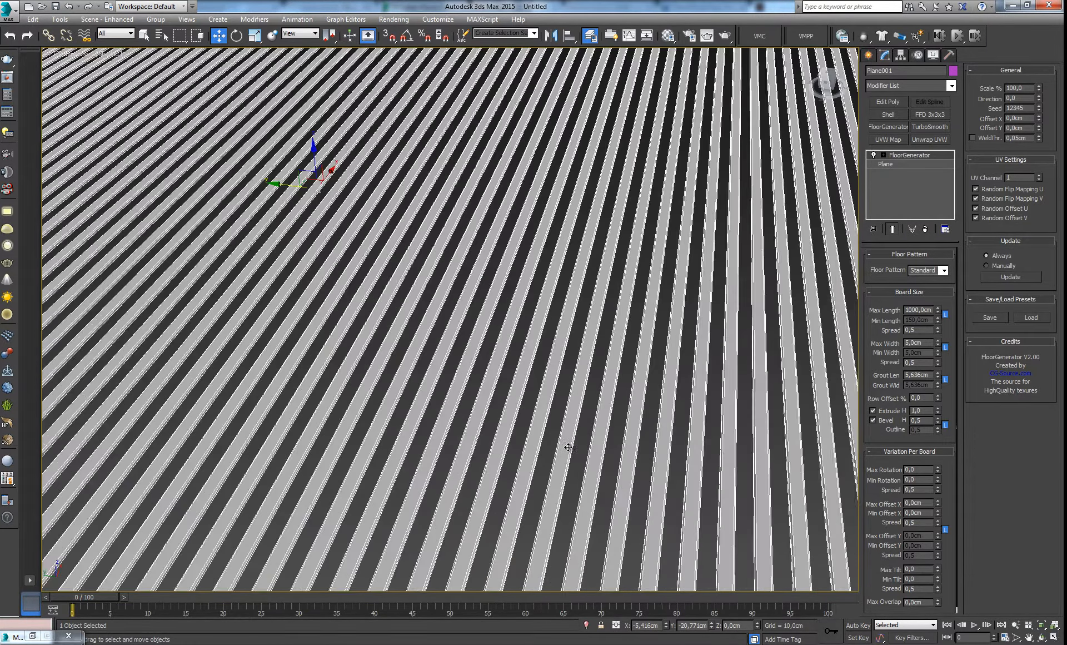
{"action": "scroll", "coordinate": [568, 447], "scroll_direction": "down", "scroll_amount": 5}
Switch to the four-viewport layout and turn the Front view to show a close end profile of one board
{"action": "key", "text": "alt+w"}
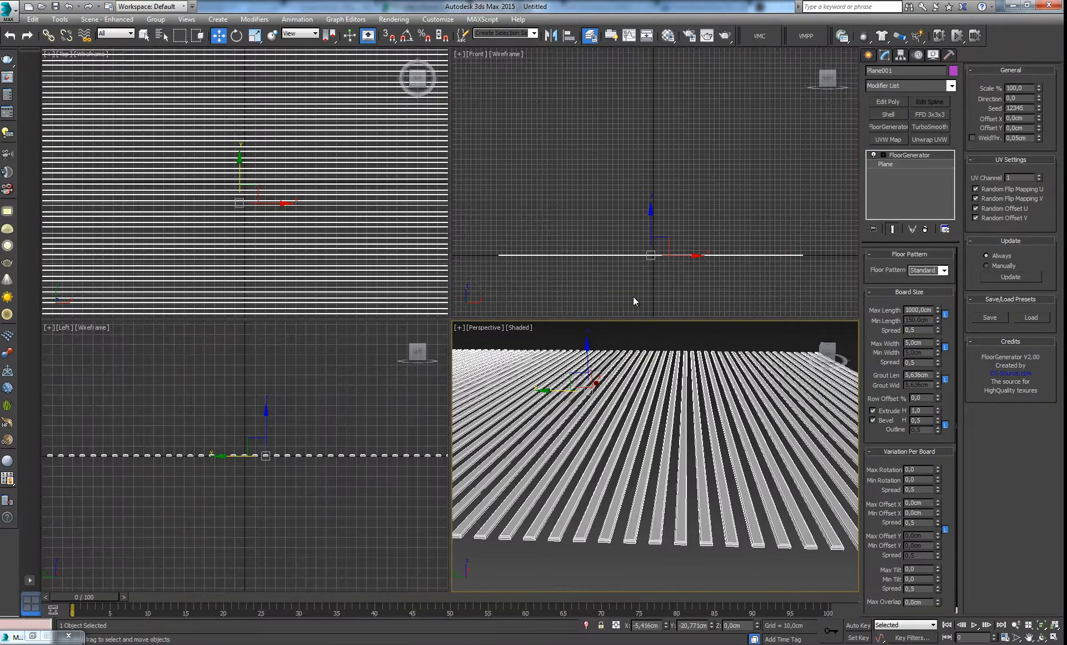
{"action": "scroll", "coordinate": [634, 300], "scroll_direction": "up", "scroll_amount": 6}
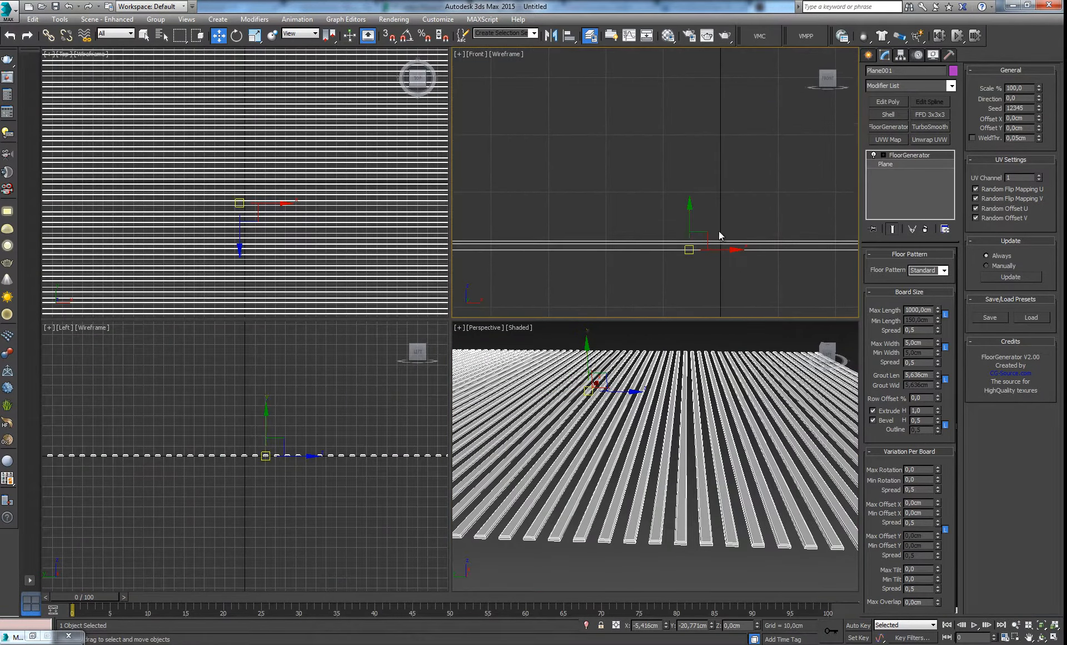
{"action": "middle_click_drag", "start_coordinate": [719, 235], "coordinate": [712, 216], "text": "alt"}
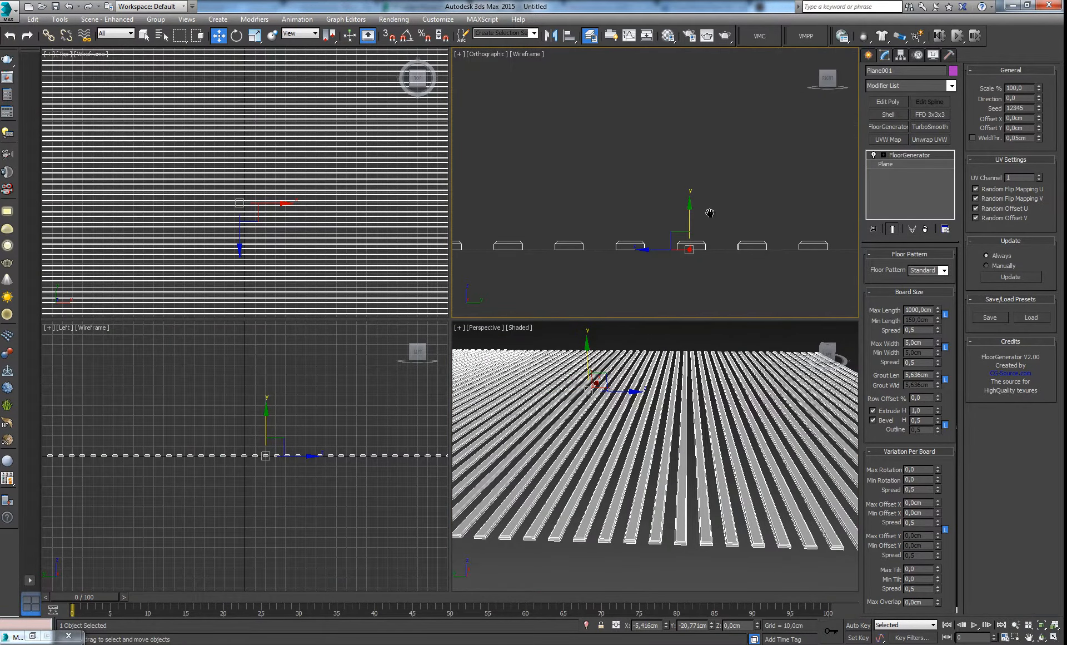
{"action": "scroll", "coordinate": [587, 259], "scroll_direction": "up", "scroll_amount": 6}
{"action": "scroll", "coordinate": [633, 256], "scroll_direction": "up", "scroll_amount": 3}
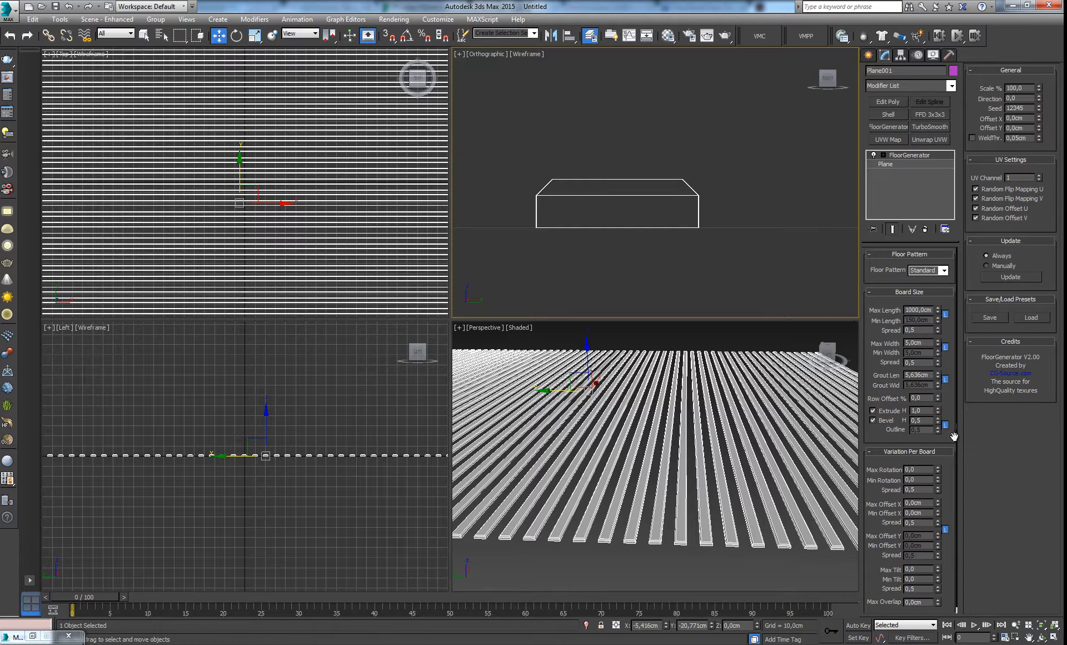
Close the grout gap to 0 cm and set the boards' bevel height to 1,0
{"action": "mouse_move", "coordinate": [940, 421]}
{"action": "left_mouse_down"}
{"action": "mouse_move", "coordinate": [934, 373]}
{"action": "mouse_move", "coordinate": [930, 434]}
{"action": "left_mouse_up"}
{"action": "middle_click_drag", "start_coordinate": [672, 178], "coordinate": [667, 185]}
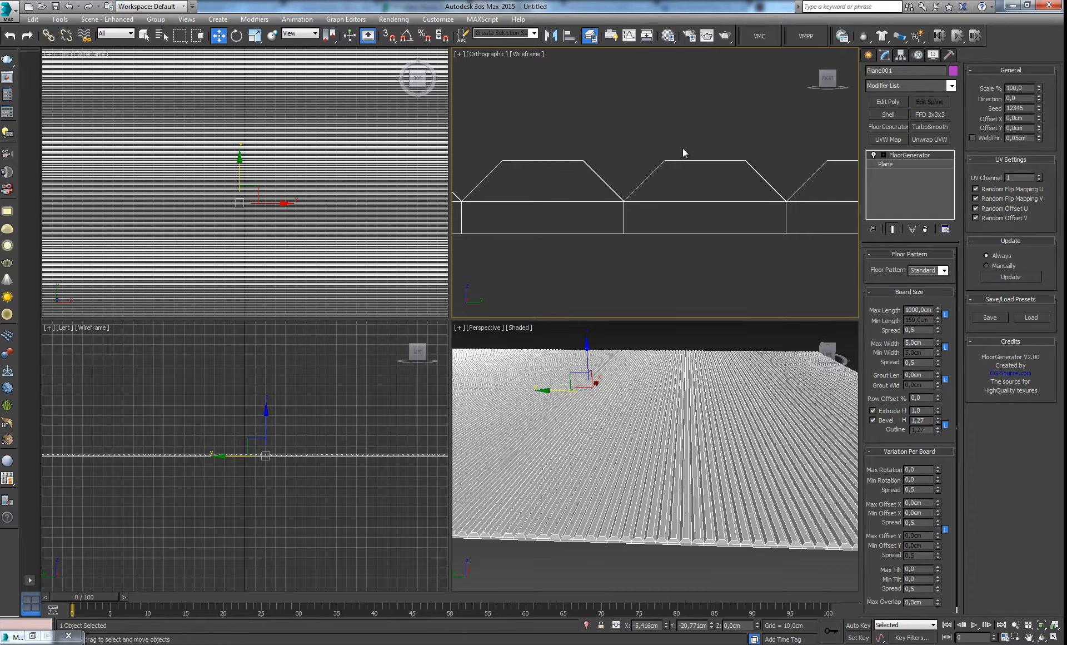
{"action": "double_click", "coordinate": [921, 421]}
{"action": "type", "text": "1,0"}
{"action": "key", "text": "Return"}
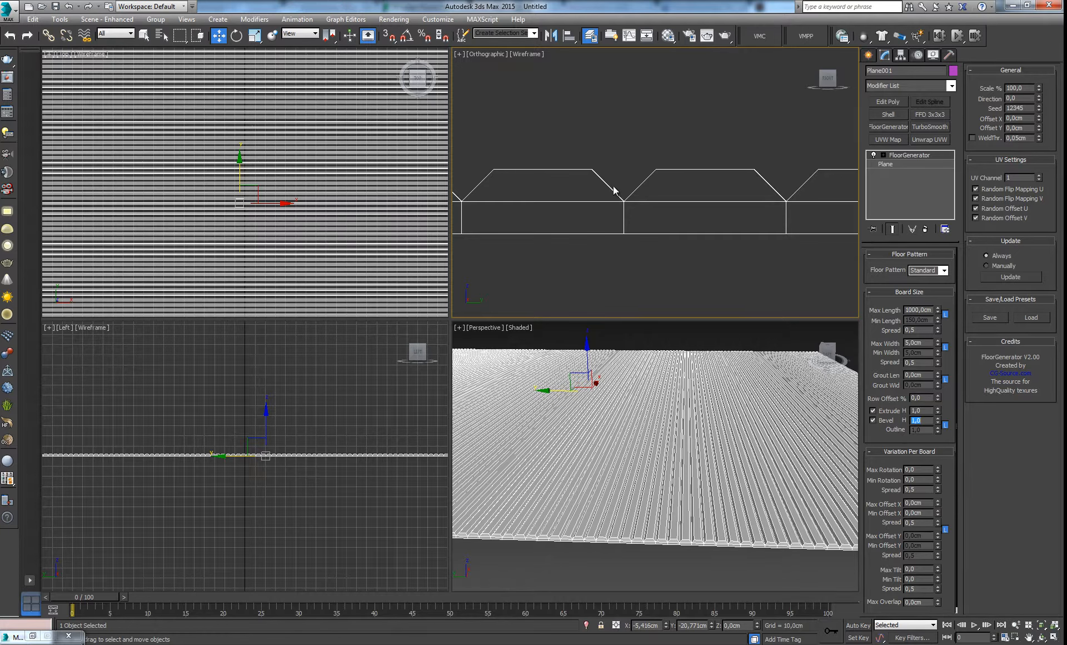
Unlink the bevel outline from its height at a value of 0,56 and turn off the board extrusion
{"action": "left_click", "coordinate": [946, 425]}
{"action": "mouse_move", "coordinate": [939, 432]}
{"action": "left_mouse_down"}
{"action": "mouse_move", "coordinate": [934, 475]}
{"action": "mouse_move", "coordinate": [934, 453]}
{"action": "left_mouse_up"}
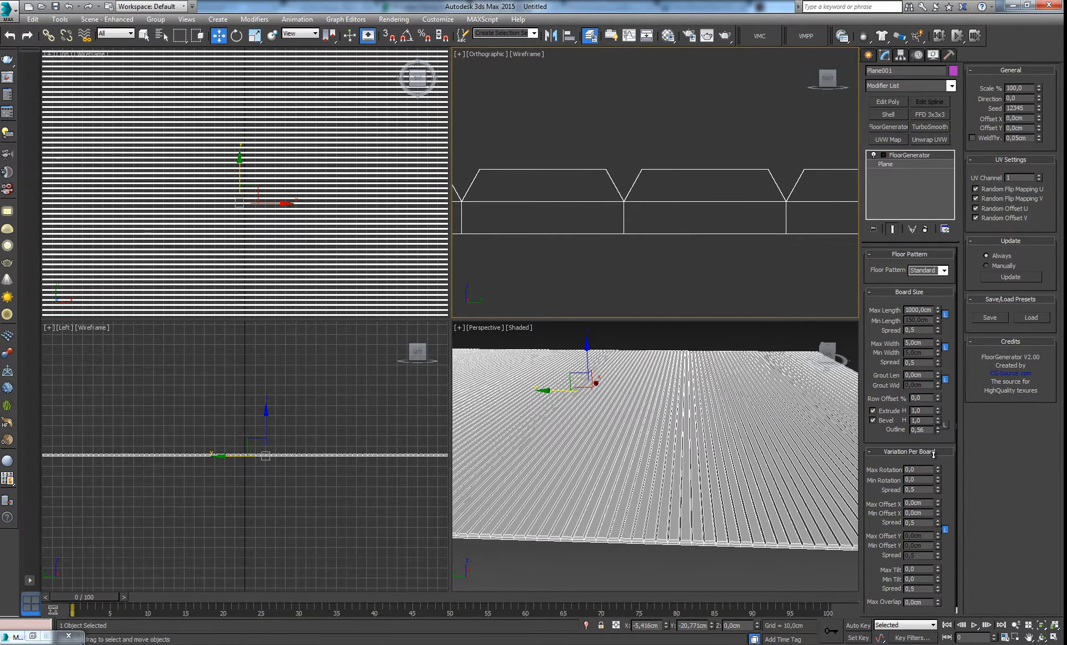
{"action": "left_click", "coordinate": [872, 411]}
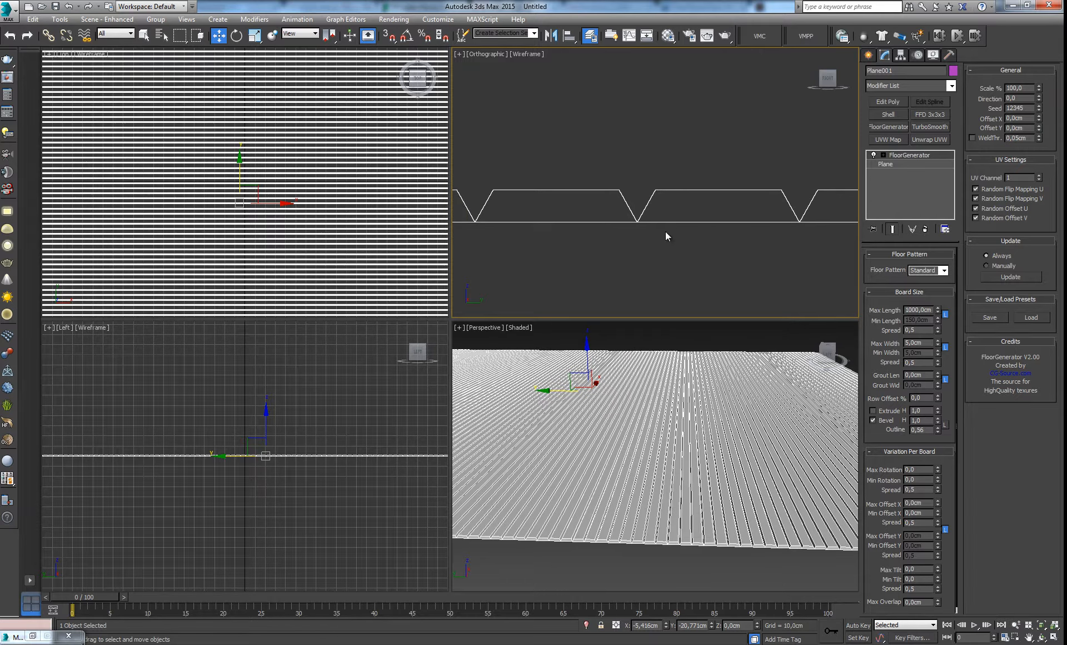
Adjust the bevel outline to 0,63 while checking the grooves in the Perspective view
{"action": "left_click", "coordinate": [681, 486]}
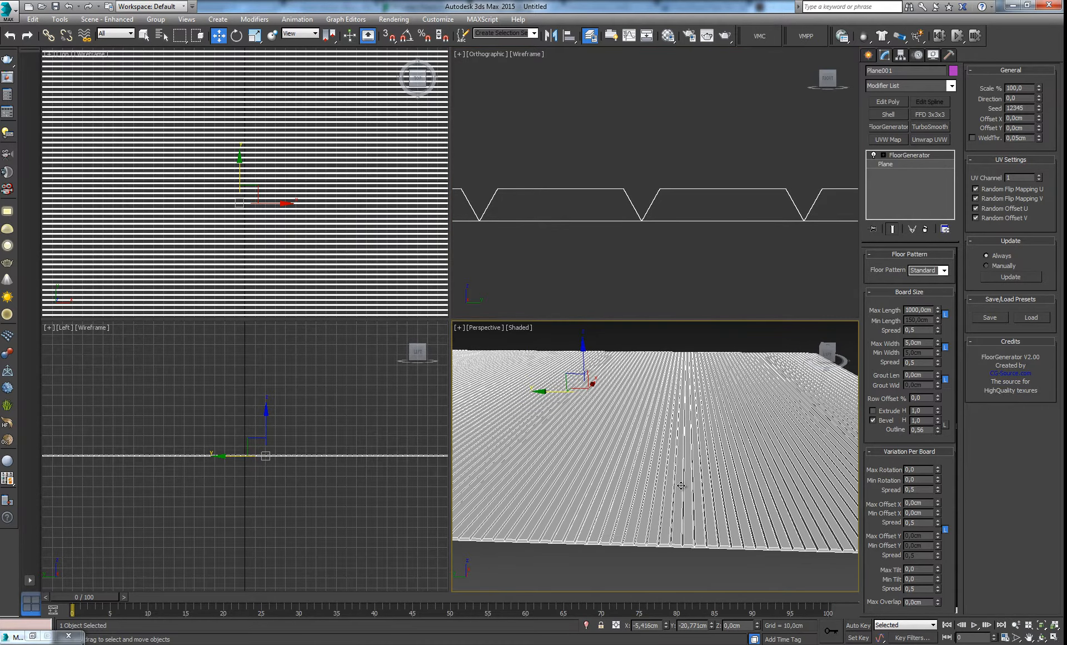
{"action": "scroll", "coordinate": [681, 485], "scroll_direction": "up", "scroll_amount": 4}
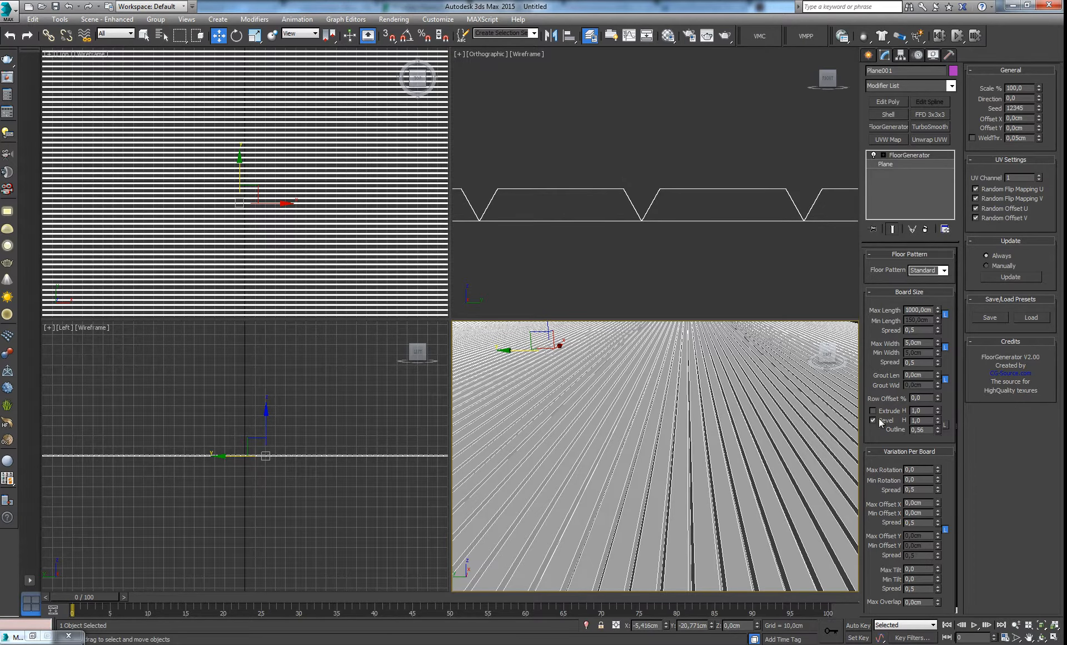
{"action": "left_click_drag", "start_coordinate": [940, 434], "coordinate": [920, 423]}
{"action": "middle_click_drag", "start_coordinate": [667, 460], "coordinate": [645, 477]}
{"action": "scroll", "coordinate": [672, 454], "scroll_direction": "up", "scroll_amount": 4}
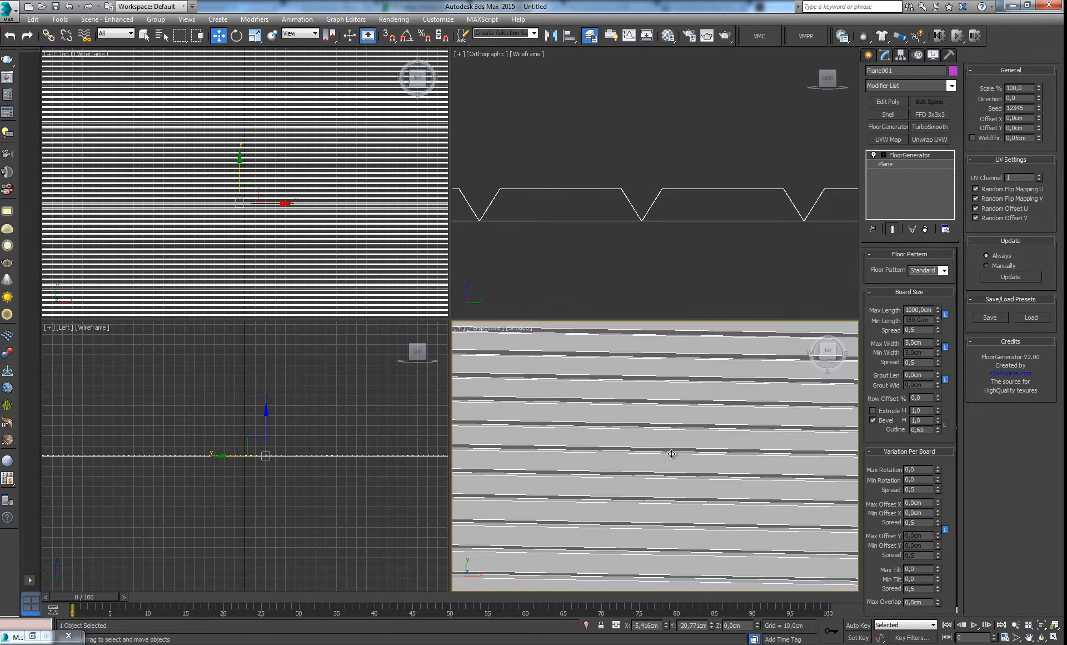
{"action": "scroll", "coordinate": [671, 454], "scroll_direction": "down", "scroll_amount": 4}
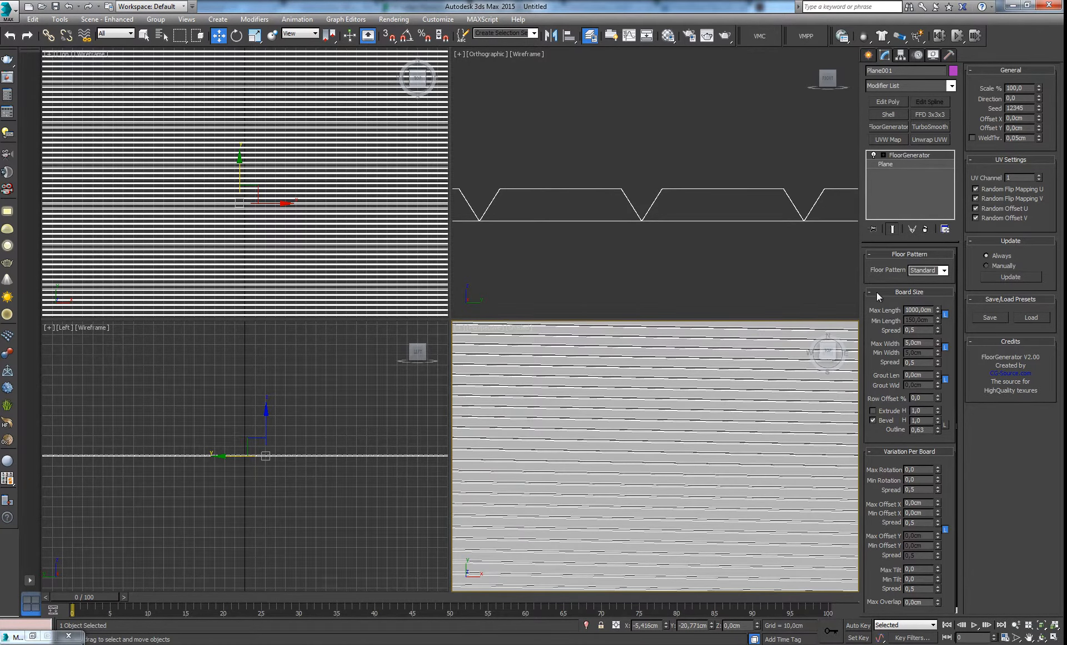
Set the maximum board length to 150 cm and the maximum board width to 15 cm
{"action": "left_click", "coordinate": [915, 307]}
{"action": "type", "text": "150"}
{"action": "key", "text": "Return"}
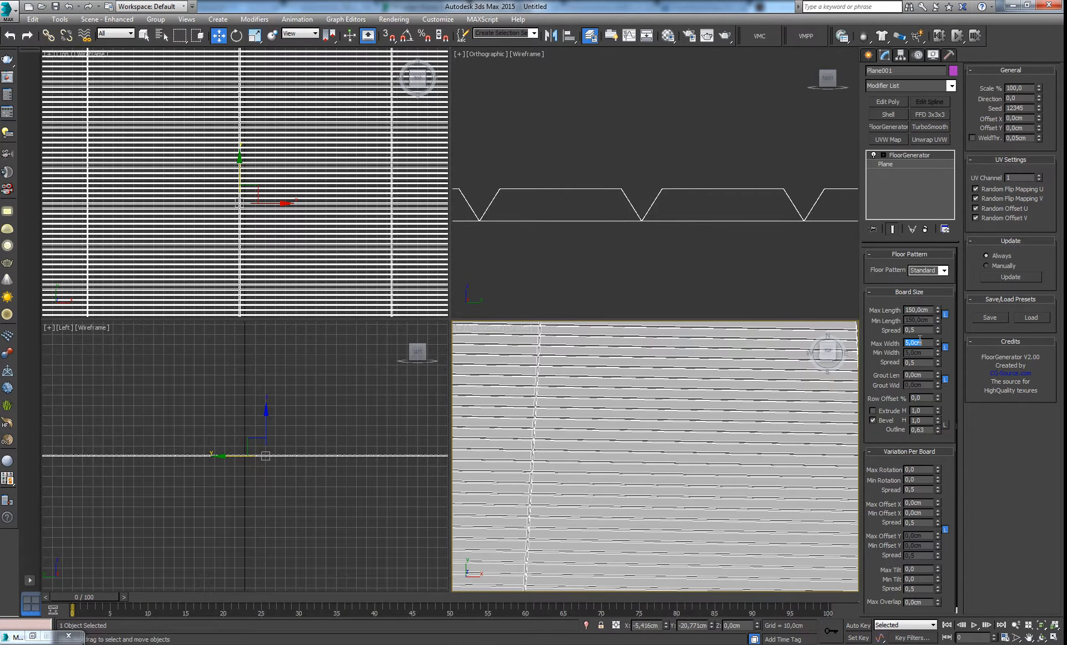
{"action": "left_click", "coordinate": [918, 343]}
{"action": "type", "text": "15"}
{"action": "key", "text": "Return"}
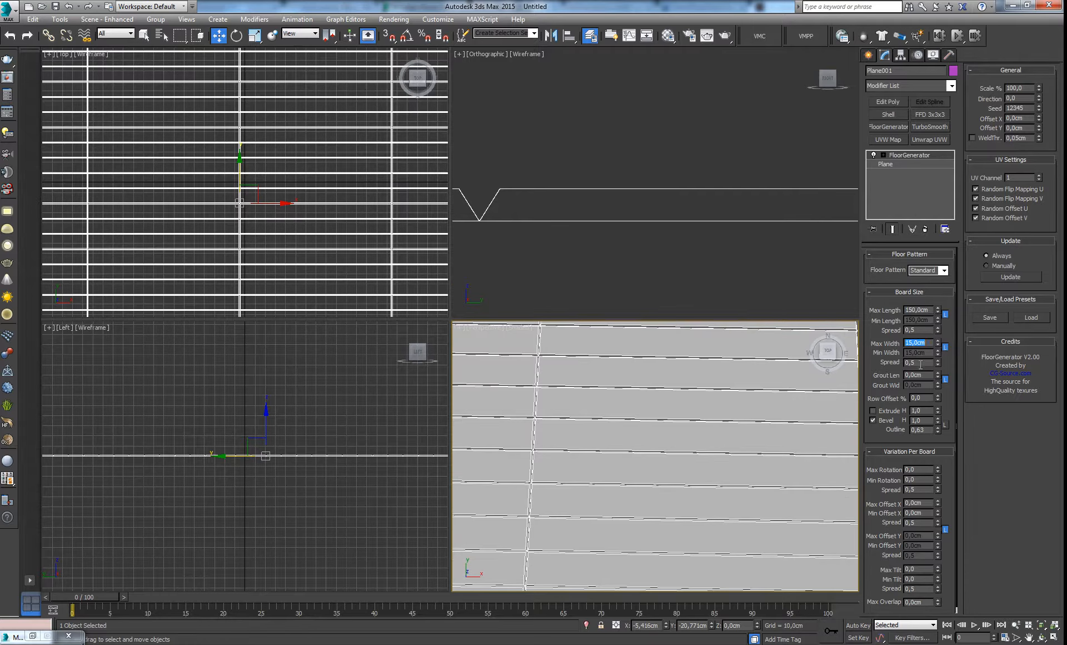
Set the grout length to 20 cm to spread the boards apart
{"action": "left_click", "coordinate": [918, 375]}
{"action": "type", "text": "20"}
{"action": "key", "text": "Return"}
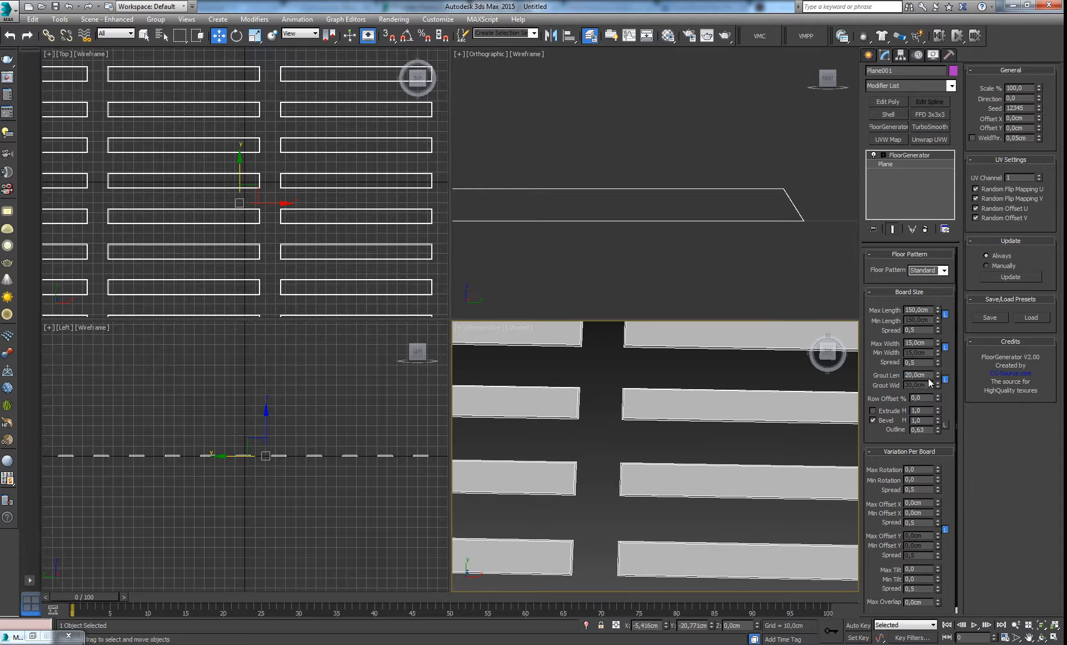
Reset the grout length to 0 cm so the boards touch again
{"action": "double_click", "coordinate": [927, 375]}
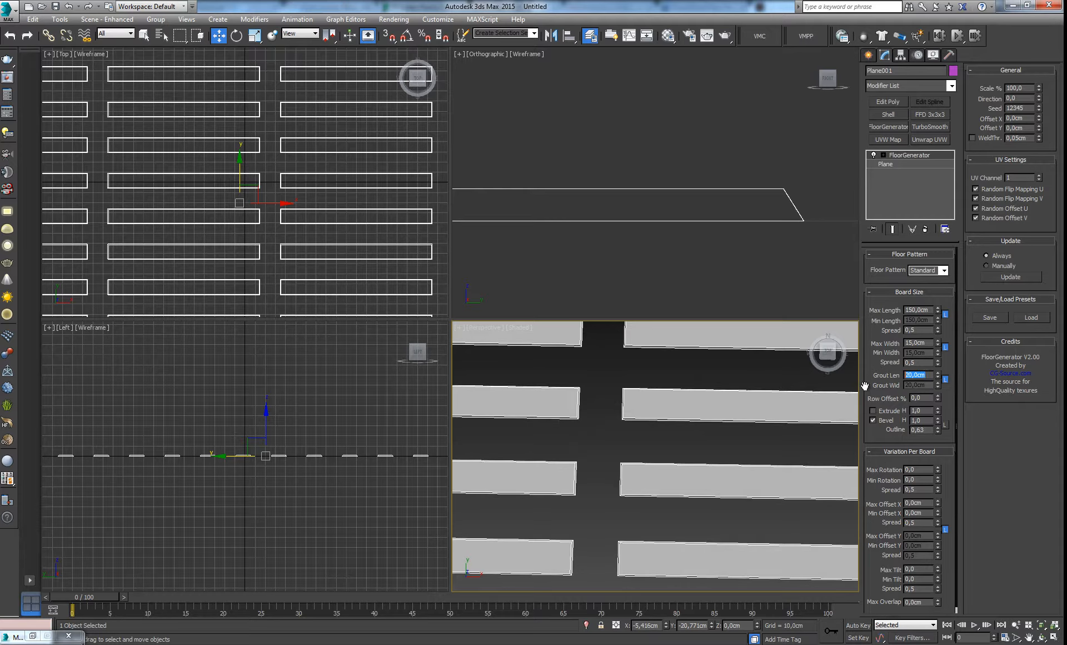
{"action": "right_click", "coordinate": [939, 376]}
{"action": "middle_click_drag", "start_coordinate": [525, 541], "coordinate": [530, 538]}
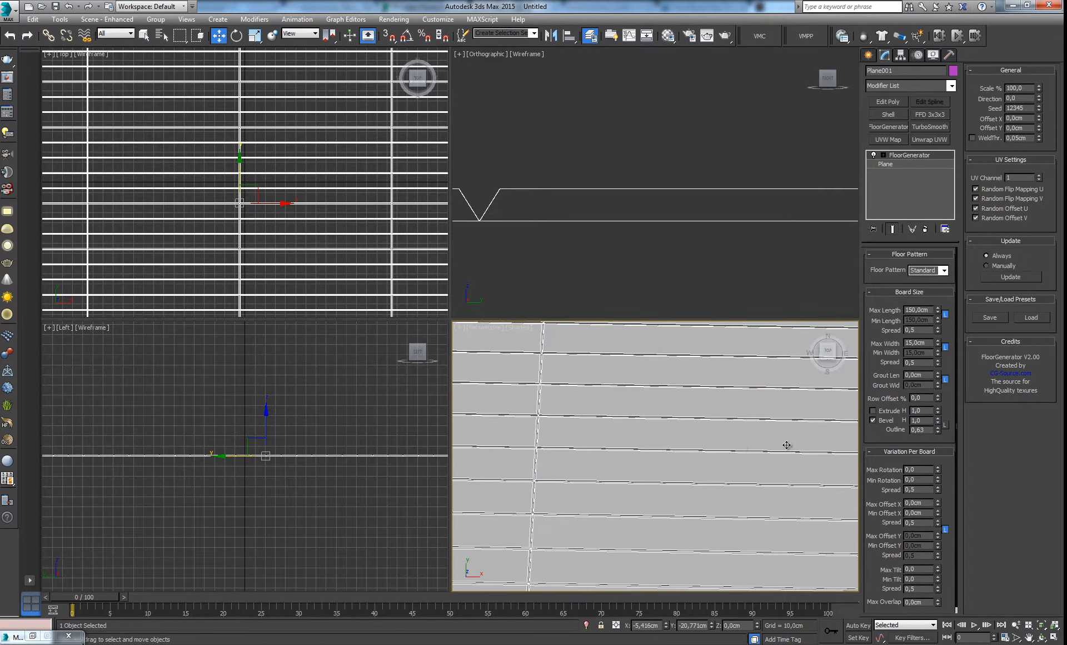
Set the row offset to 20 % and view the staggered boards in the maximized Perspective view
{"action": "left_click", "coordinate": [926, 398]}
{"action": "type", "text": "20"}
{"action": "key", "text": "Return"}
{"action": "scroll", "coordinate": [620, 392], "scroll_direction": "down", "scroll_amount": 5}
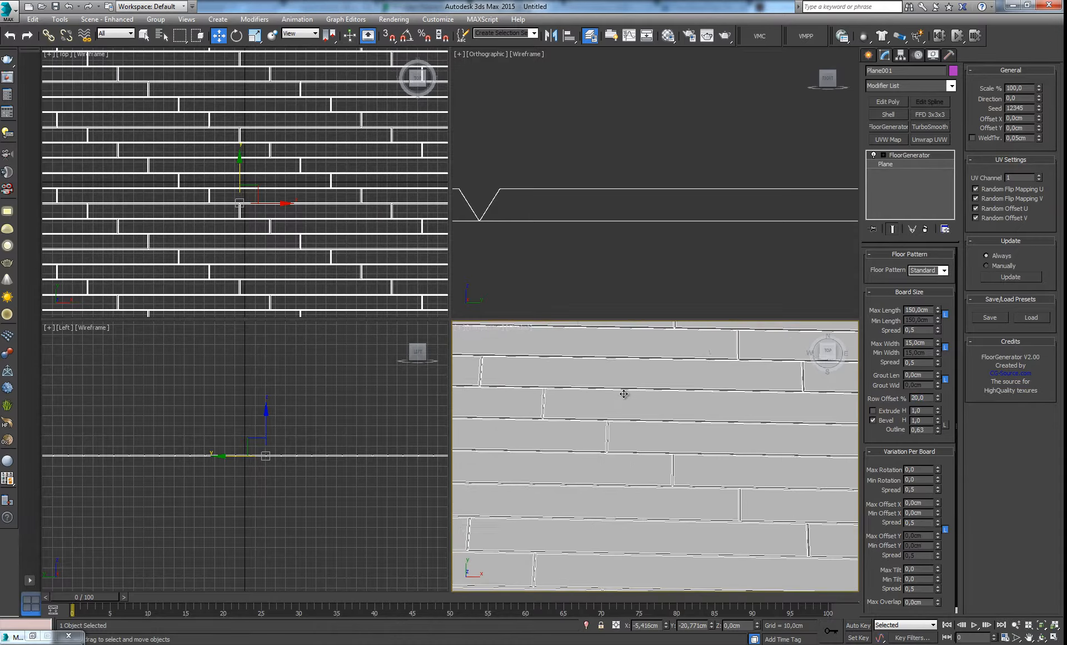
{"action": "middle_click_drag", "start_coordinate": [620, 394], "coordinate": [650, 500]}
{"action": "key", "text": "alt+w"}
{"action": "middle_click_drag", "start_coordinate": [447, 411], "coordinate": [446, 398], "text": "alt"}
{"action": "scroll", "coordinate": [500, 417], "scroll_direction": "up", "scroll_amount": 6}
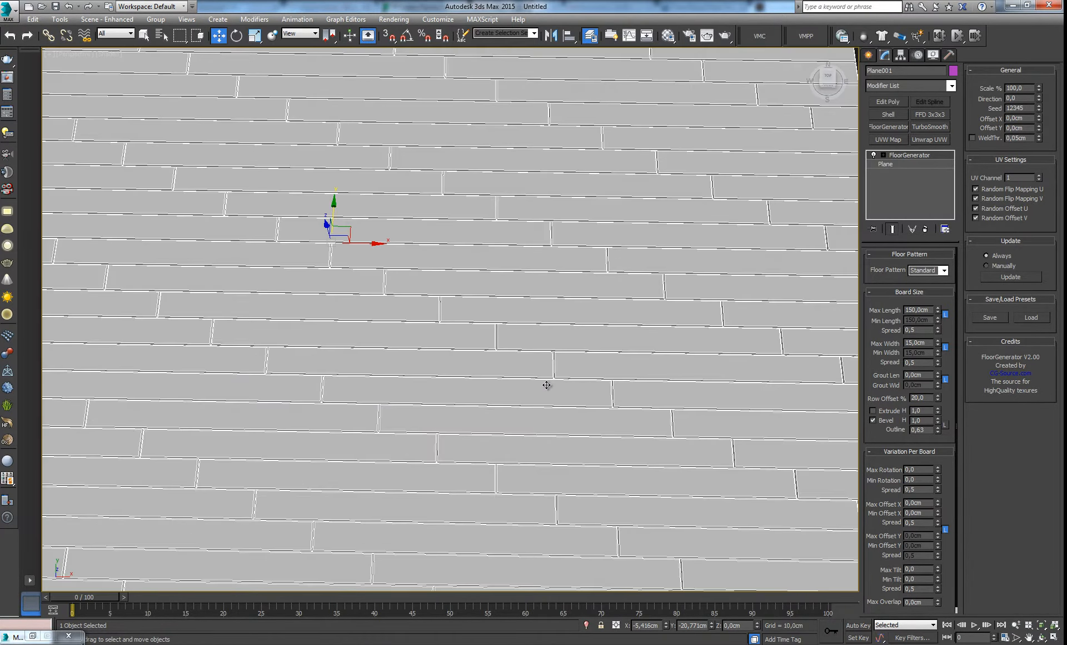
{"action": "middle_click_drag", "start_coordinate": [553, 386], "coordinate": [572, 350]}
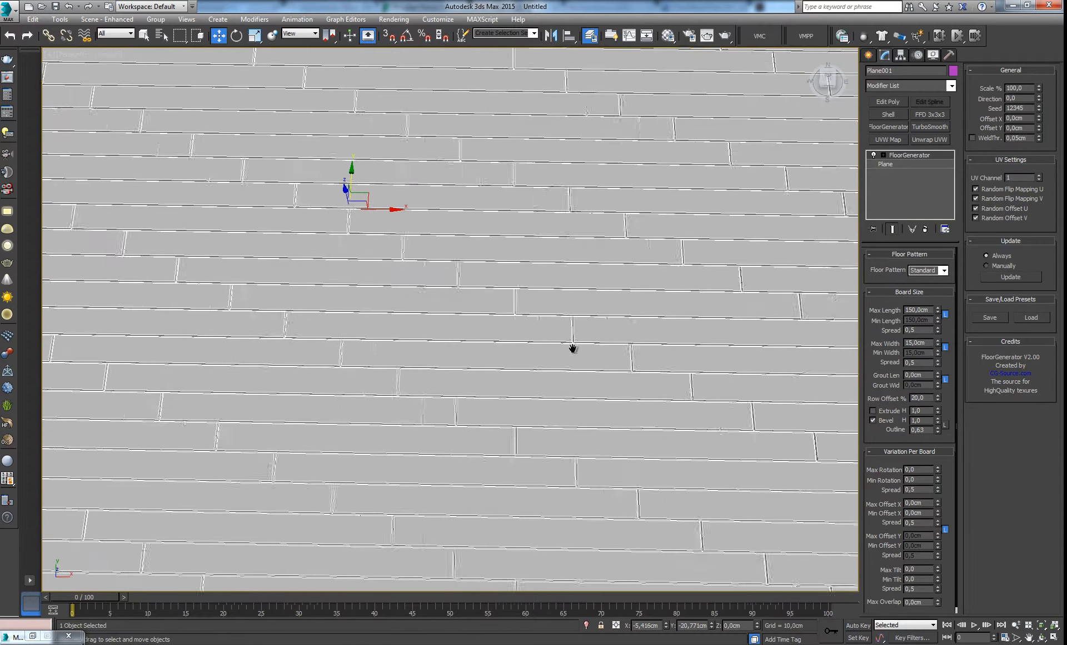
Set the maximum board length and the maximum board width to 50 cm each
{"action": "double_click", "coordinate": [916, 309]}
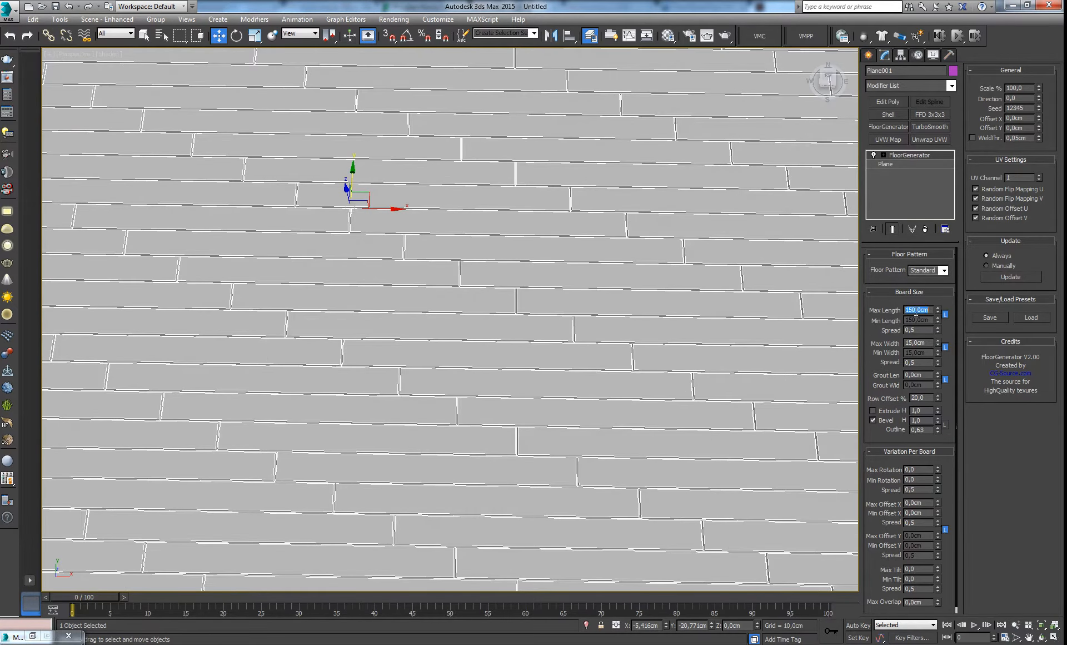
{"action": "type", "text": "50"}
{"action": "key", "text": "Return"}
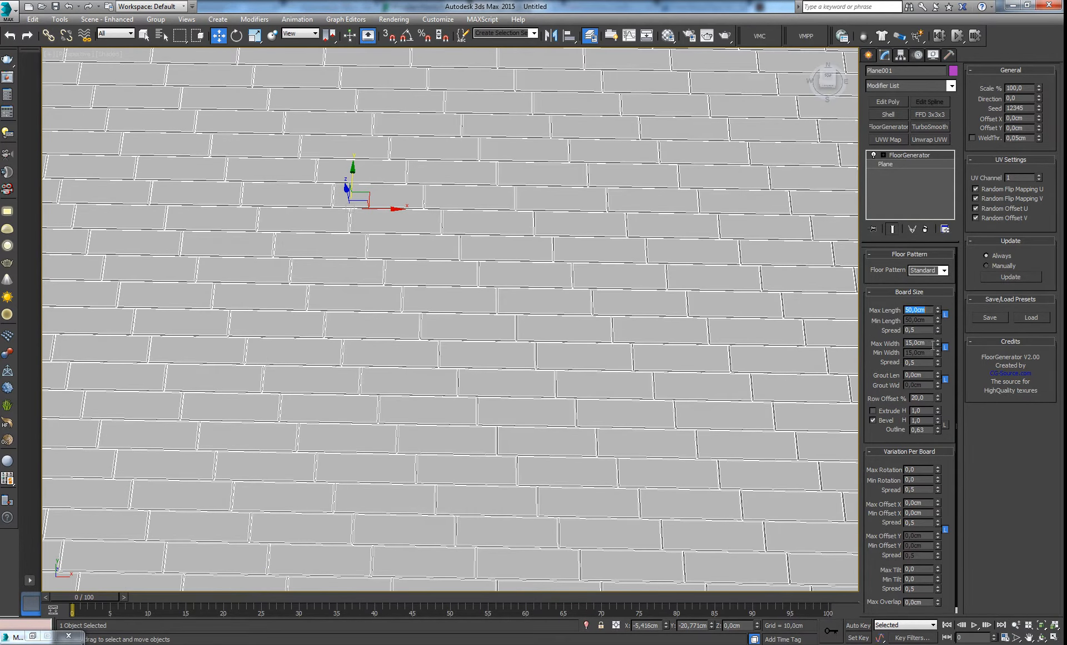
{"action": "double_click", "coordinate": [928, 343]}
{"action": "type", "text": "50"}
{"action": "key", "text": "Return"}
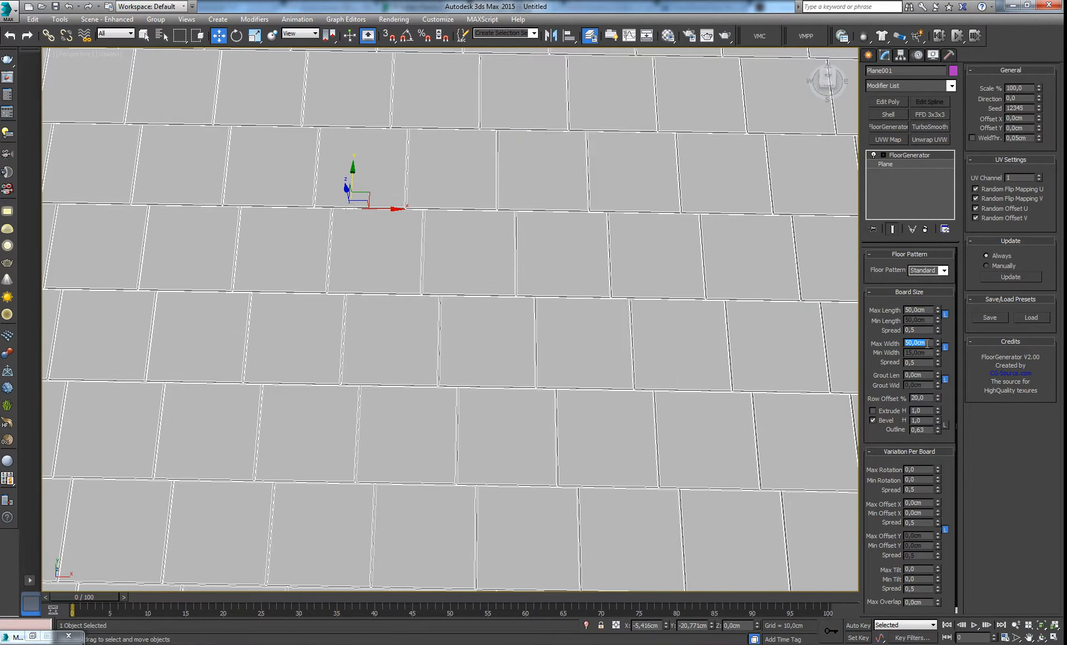
Reset the row offset to 0 so the square tiles line up in a regular grid
{"action": "right_click", "coordinate": [938, 401]}
{"action": "scroll", "coordinate": [595, 357], "scroll_direction": "down", "scroll_amount": 4}
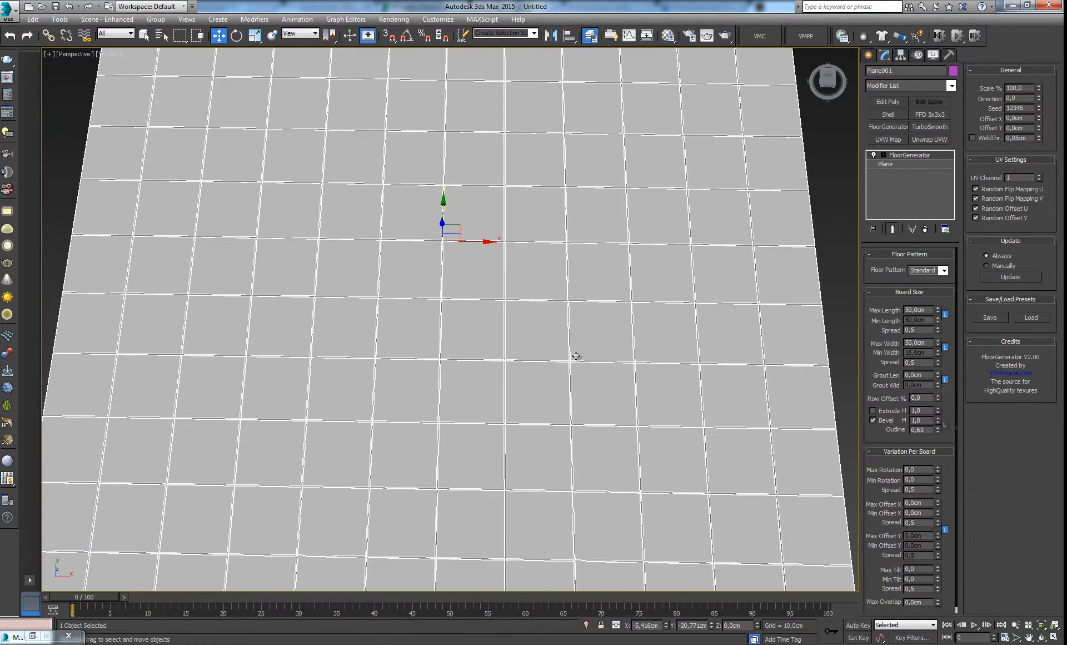
{"action": "middle_click_drag", "start_coordinate": [484, 365], "coordinate": [493, 357], "text": "alt"}
{"action": "scroll", "coordinate": [491, 289], "scroll_direction": "up", "scroll_amount": 6}
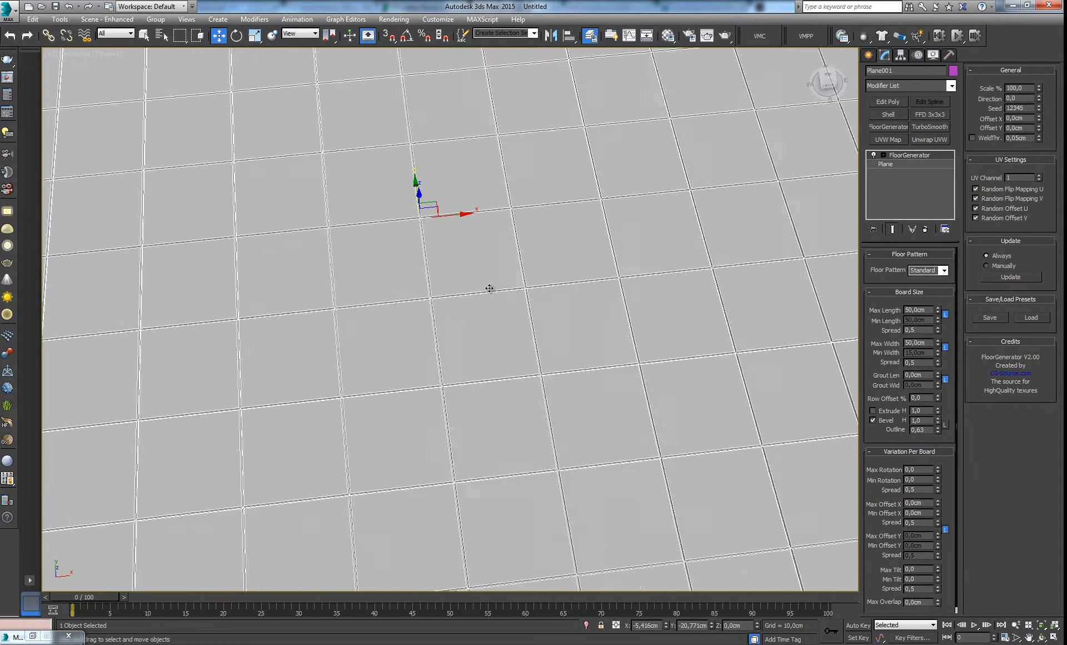
{"action": "scroll", "coordinate": [489, 288], "scroll_direction": "up", "scroll_amount": 3}
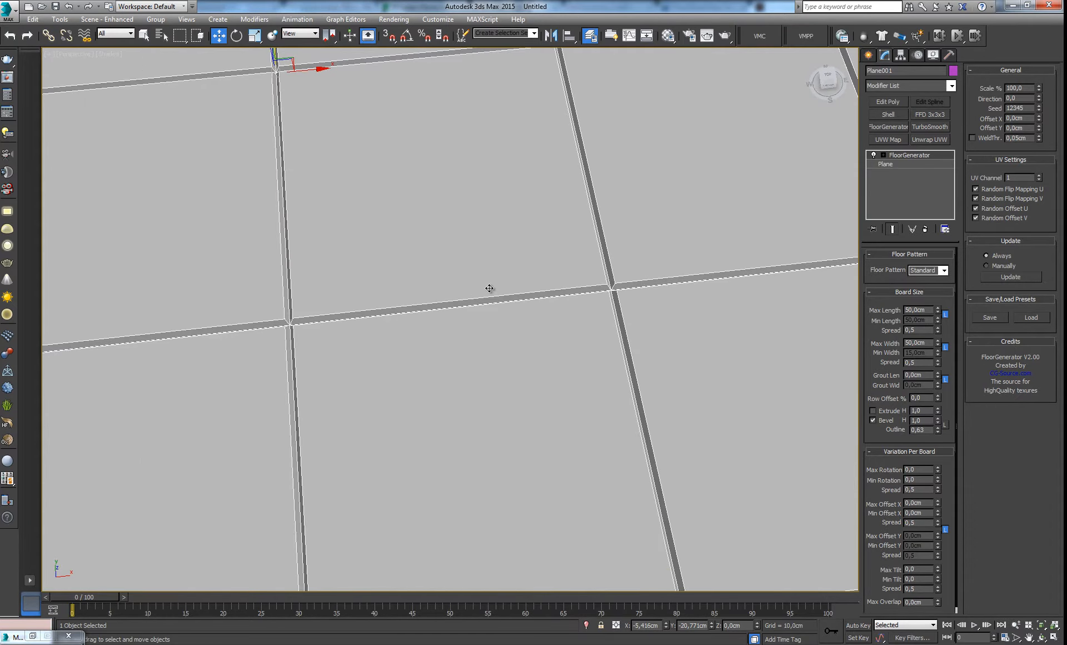
{"action": "middle_click_drag", "start_coordinate": [638, 265], "coordinate": [564, 343]}
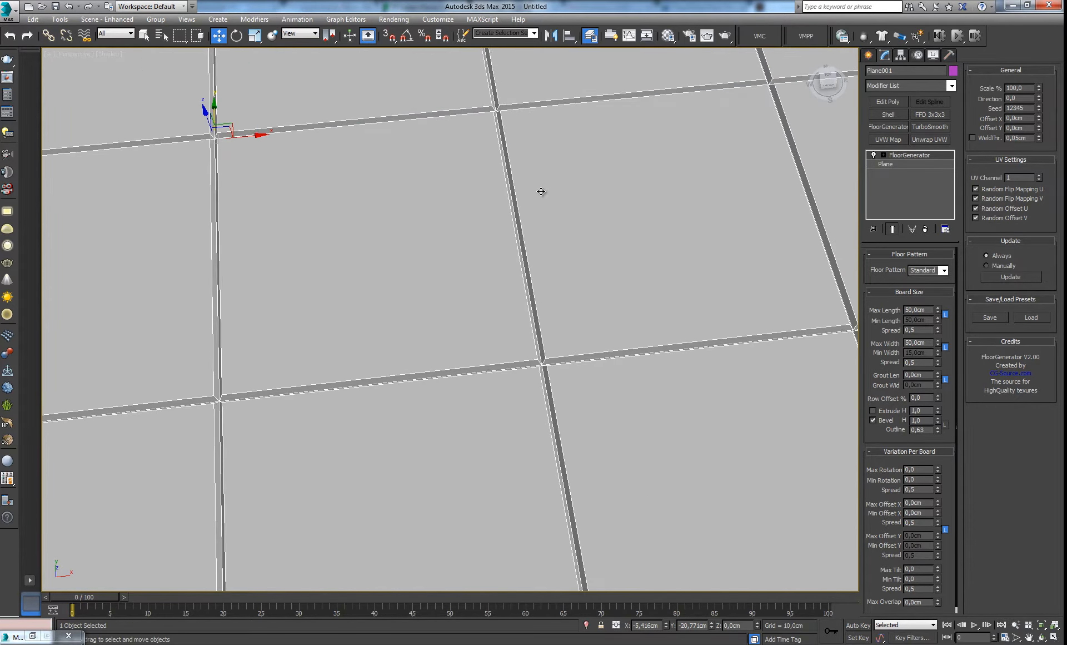
{"action": "scroll", "coordinate": [508, 224], "scroll_direction": "down", "scroll_amount": 6}
{"action": "middle_click_drag", "start_coordinate": [508, 225], "coordinate": [505, 274], "text": "alt"}
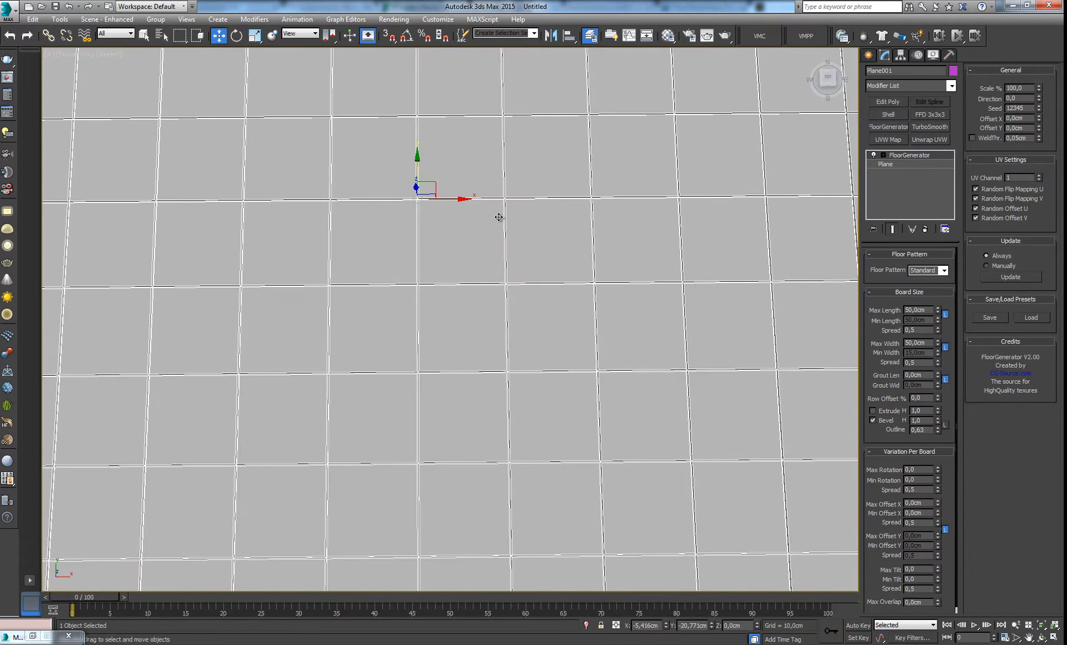
Reduce the bevel outline to 0,2 to narrow the joints between the tiles
{"action": "scroll", "coordinate": [505, 219], "scroll_direction": "up", "scroll_amount": 5}
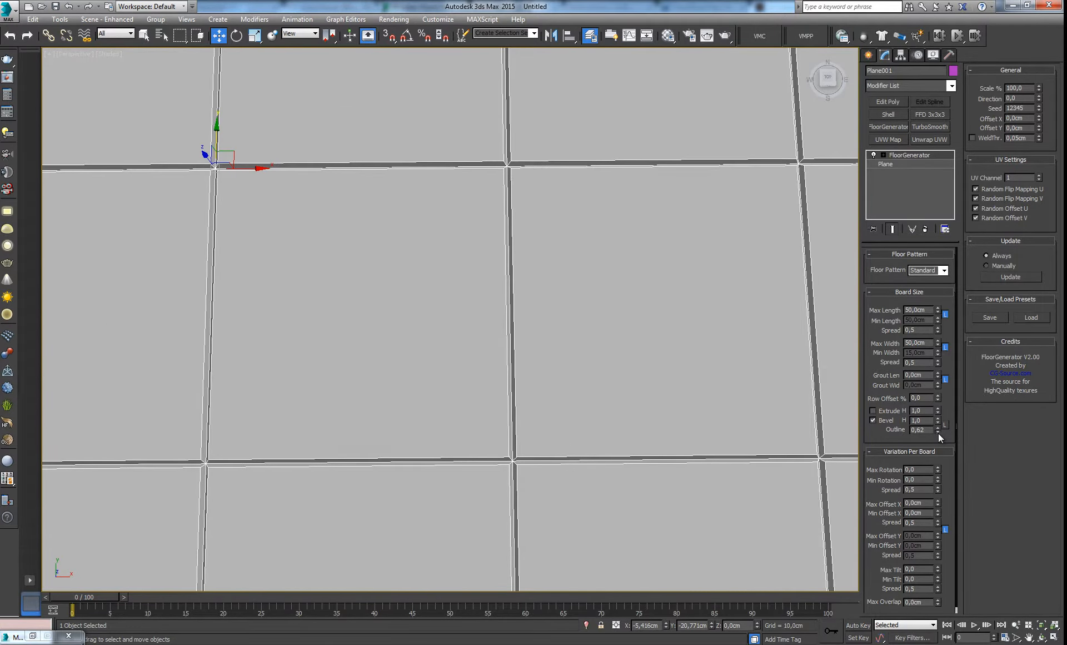
{"action": "left_click_drag", "start_coordinate": [938, 433], "coordinate": [934, 454]}
{"action": "middle_click_drag", "start_coordinate": [591, 493], "coordinate": [577, 362]}
{"action": "scroll", "coordinate": [573, 369], "scroll_direction": "down", "scroll_amount": 4}
{"action": "scroll", "coordinate": [567, 376], "scroll_direction": "down", "scroll_amount": 2}
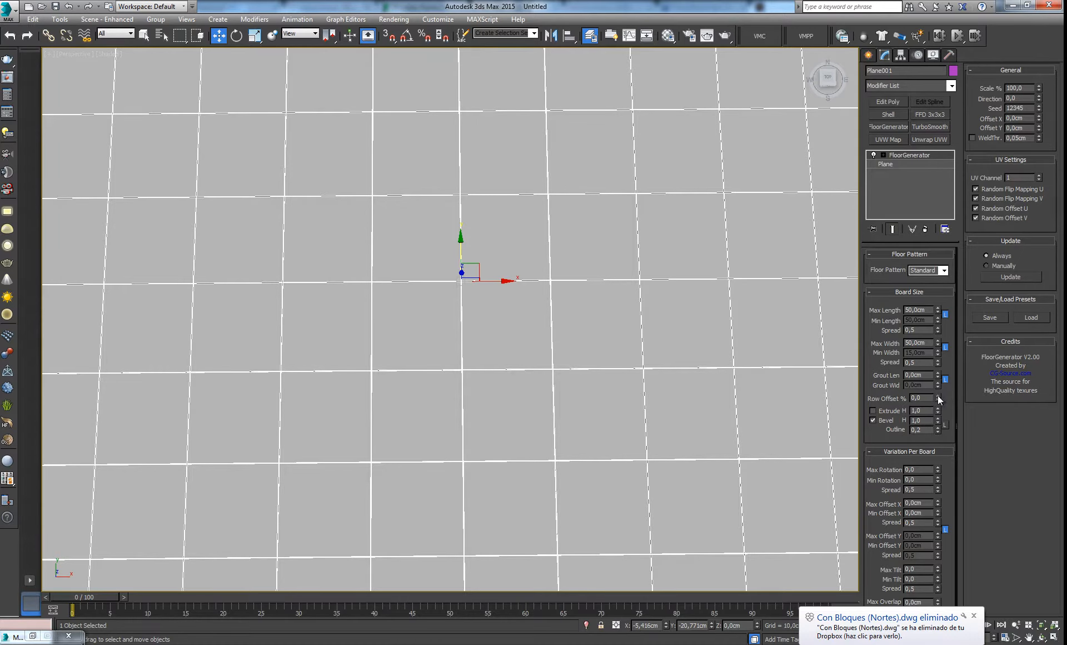
Try out wider grout between the tiles and set the grout length to 2 cm
{"action": "left_click_drag", "start_coordinate": [938, 377], "coordinate": [890, 176]}
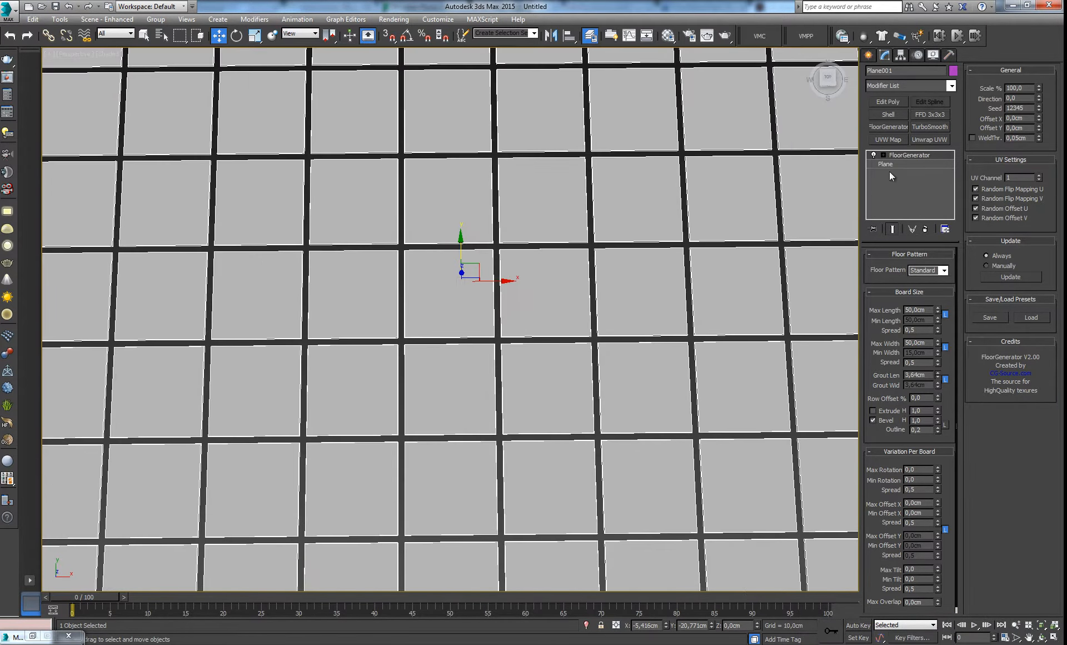
{"action": "double_click", "coordinate": [930, 374]}
{"action": "type", "text": "2"}
{"action": "key", "text": "Return"}
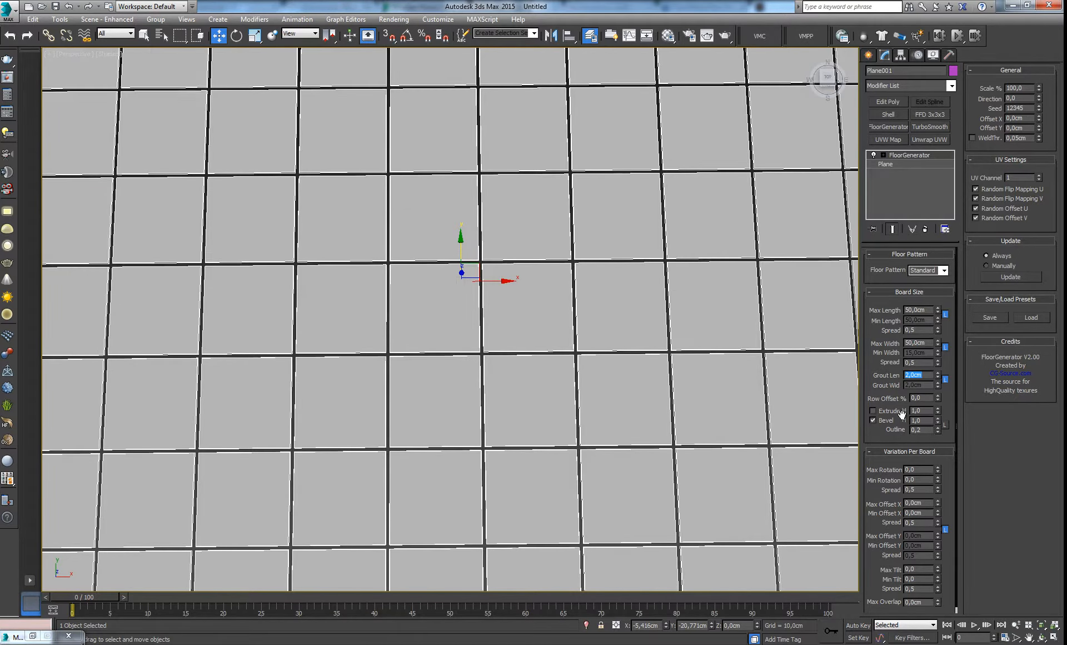
Unlock the grout width from the grout length and reset only the grout length to 0 cm
{"action": "left_click", "coordinate": [945, 379]}
{"action": "right_click", "coordinate": [938, 376]}
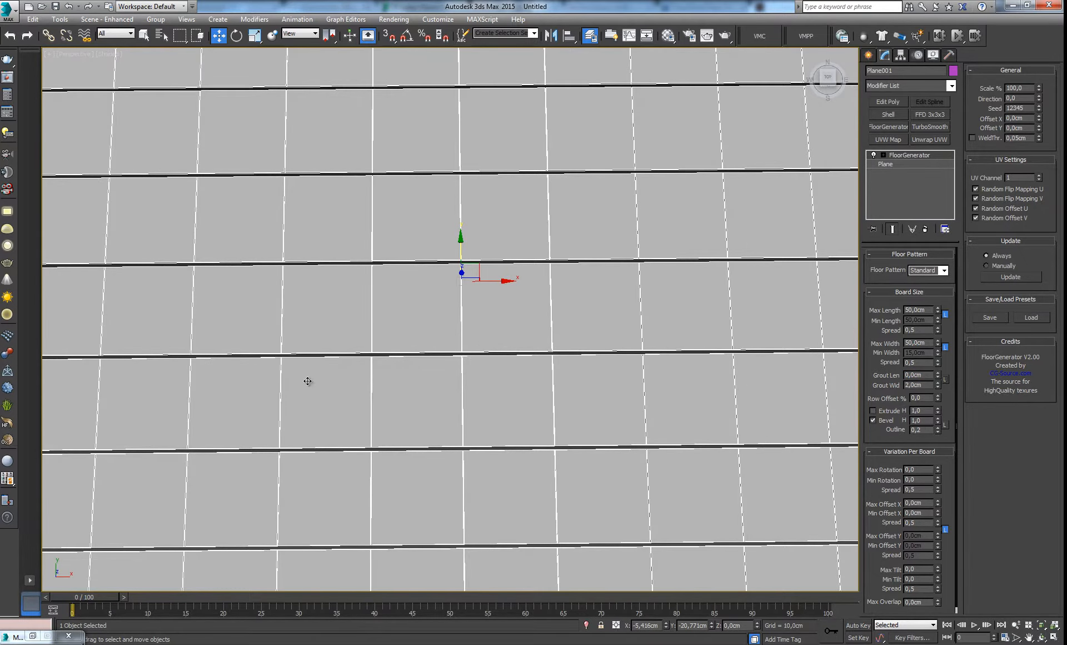
{"action": "middle_click_drag", "start_coordinate": [429, 326], "coordinate": [539, 402], "text": "alt"}
{"action": "scroll", "coordinate": [626, 342], "scroll_direction": "up", "scroll_amount": 5}
{"action": "scroll", "coordinate": [625, 342], "scroll_direction": "down", "scroll_amount": 5}
{"action": "mouse_move", "coordinate": [560, 318]}
{"action": "middle_mouse_down", "text": "alt"}
{"action": "mouse_move", "coordinate": [617, 236]}
{"action": "mouse_move", "coordinate": [556, 370]}
{"action": "mouse_move", "coordinate": [498, 422]}
{"action": "mouse_move", "coordinate": [555, 328]}
{"action": "middle_mouse_up", "text": "alt"}
{"action": "scroll", "coordinate": [555, 370], "scroll_direction": "up", "scroll_amount": 2}
{"action": "scroll", "coordinate": [556, 370], "scroll_direction": "down", "scroll_amount": 3}
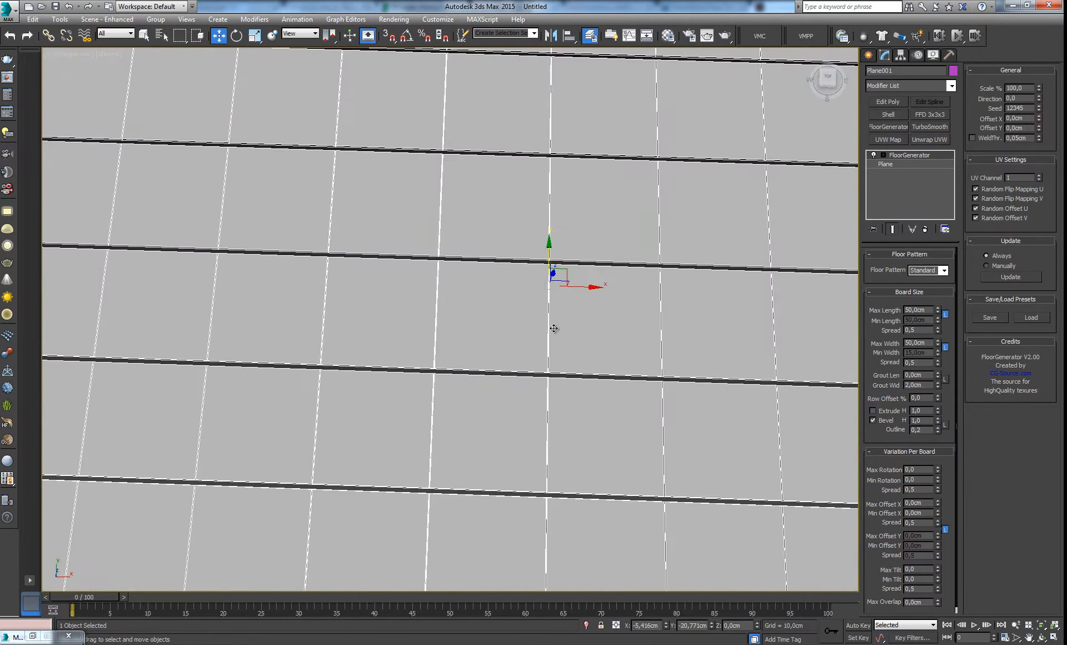
{"action": "scroll", "coordinate": [578, 380], "scroll_direction": "down", "scroll_amount": 4}
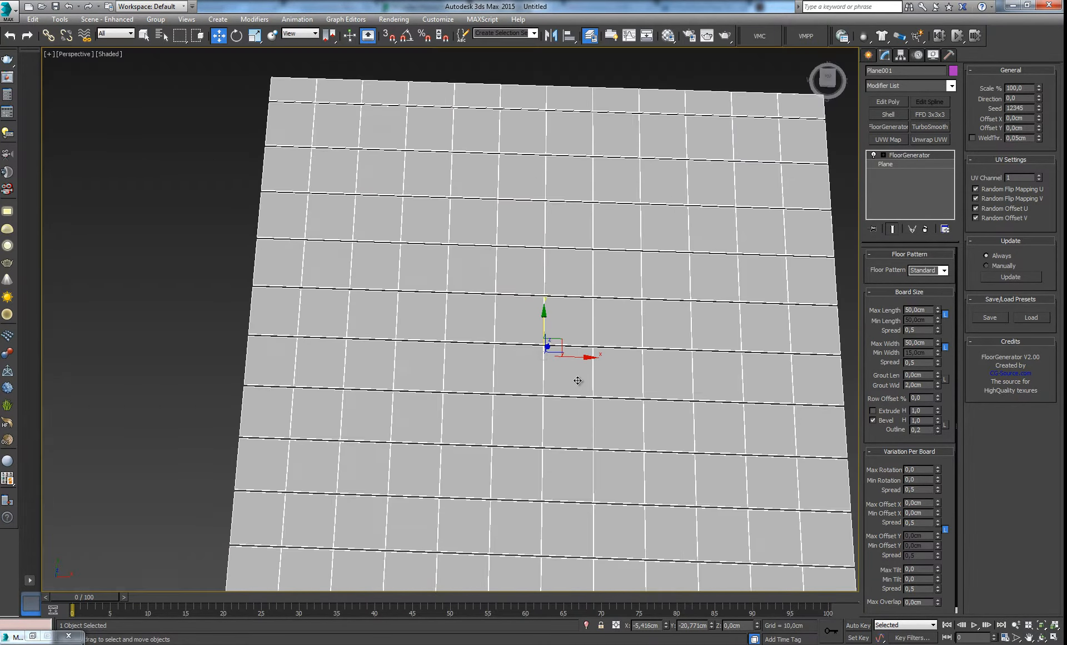
{"action": "middle_click_drag", "start_coordinate": [577, 378], "coordinate": [860, 326], "text": "alt"}
Lock the grout width to the grout length again and raise the bevel outline to 1,07
{"action": "left_click", "coordinate": [945, 379]}
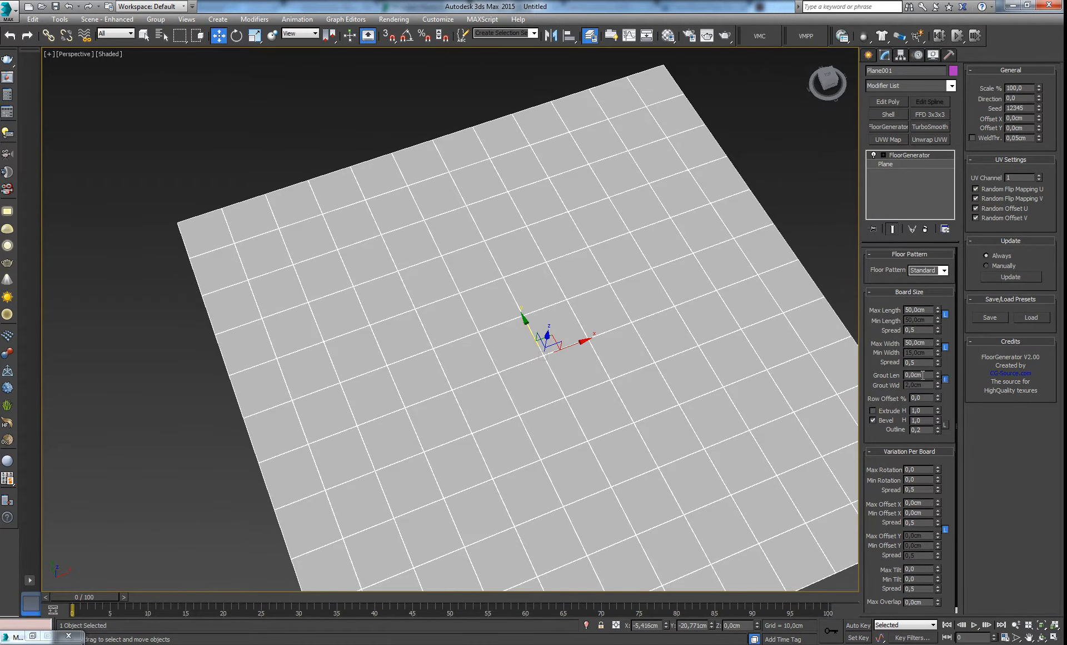
{"action": "double_click", "coordinate": [923, 375]}
{"action": "left_click_drag", "start_coordinate": [939, 430], "coordinate": [935, 381]}
{"action": "middle_click_drag", "start_coordinate": [534, 349], "coordinate": [483, 354]}
{"action": "scroll", "coordinate": [483, 354], "scroll_direction": "down", "scroll_amount": 3}
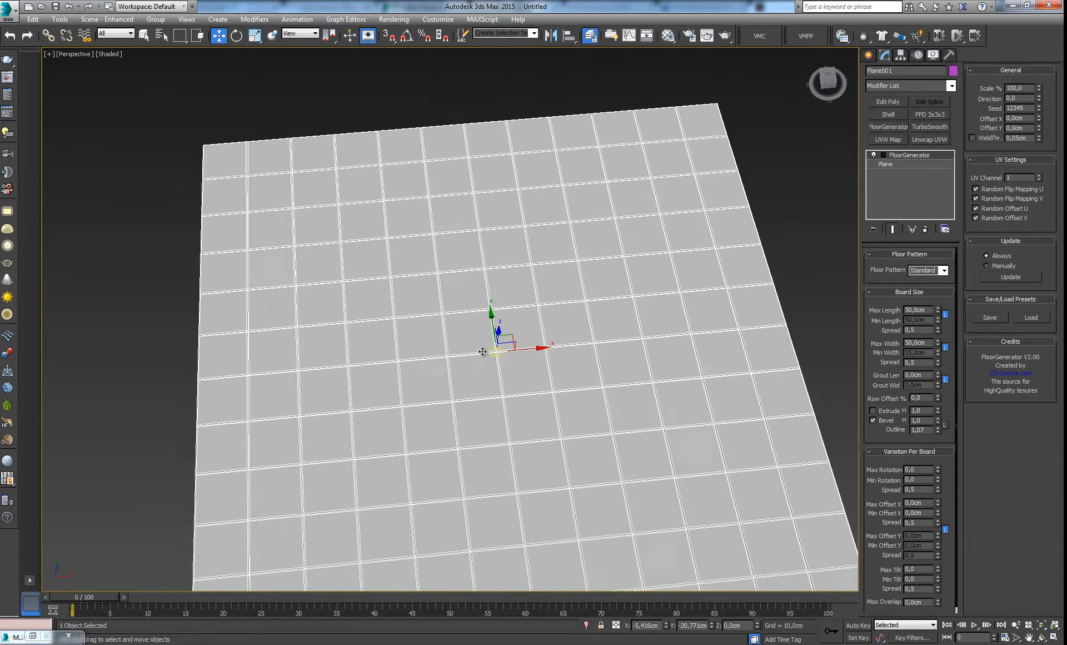
Examine the bevelled tile grid on the floor plane from close up and from a low angle
{"action": "scroll", "coordinate": [495, 357], "scroll_direction": "up", "scroll_amount": 5}
{"action": "scroll", "coordinate": [504, 367], "scroll_direction": "down", "scroll_amount": 2}
{"action": "scroll", "coordinate": [500, 361], "scroll_direction": "down", "scroll_amount": 6}
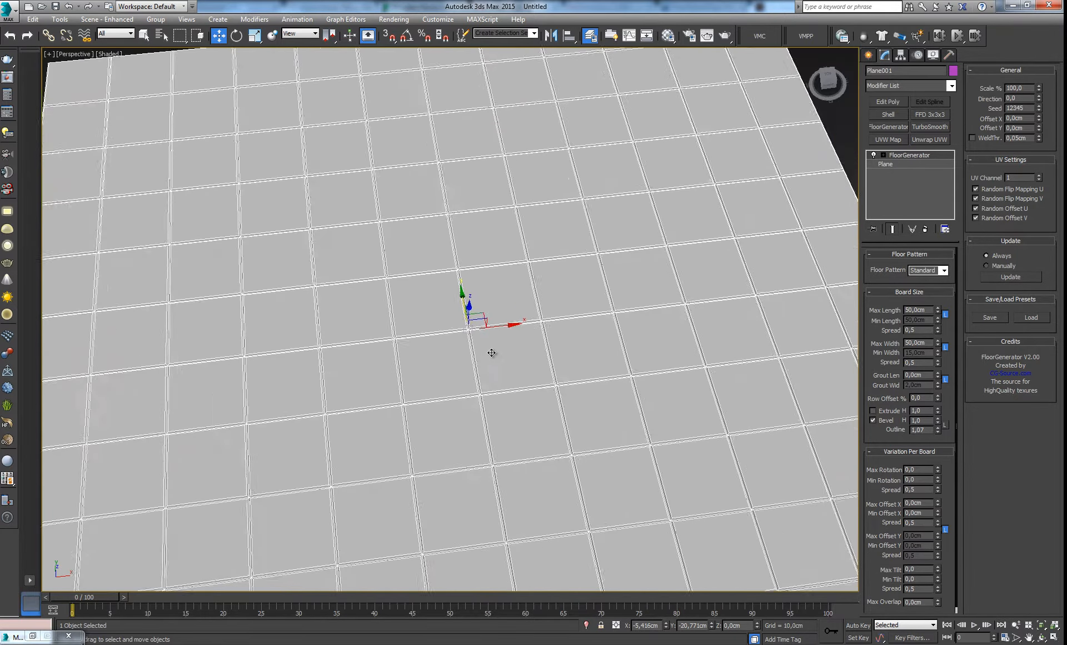
{"action": "middle_click_drag", "start_coordinate": [492, 353], "coordinate": [523, 316], "text": "alt"}
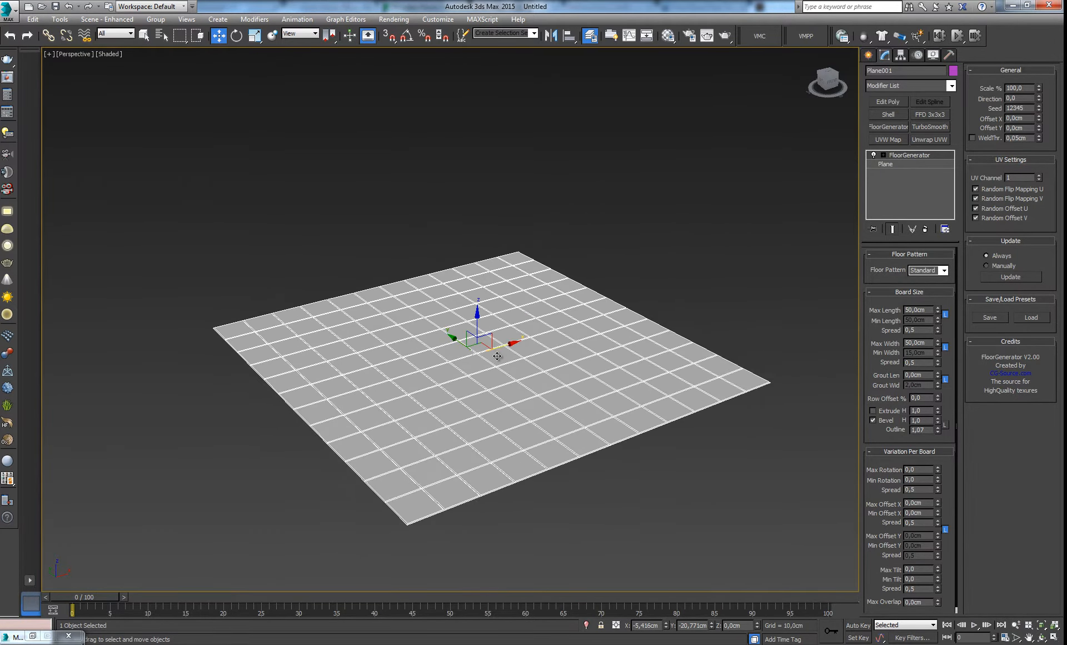
{"action": "scroll", "coordinate": [497, 356], "scroll_direction": "up", "scroll_amount": 4}
{"action": "scroll", "coordinate": [496, 355], "scroll_direction": "down", "scroll_amount": 4}
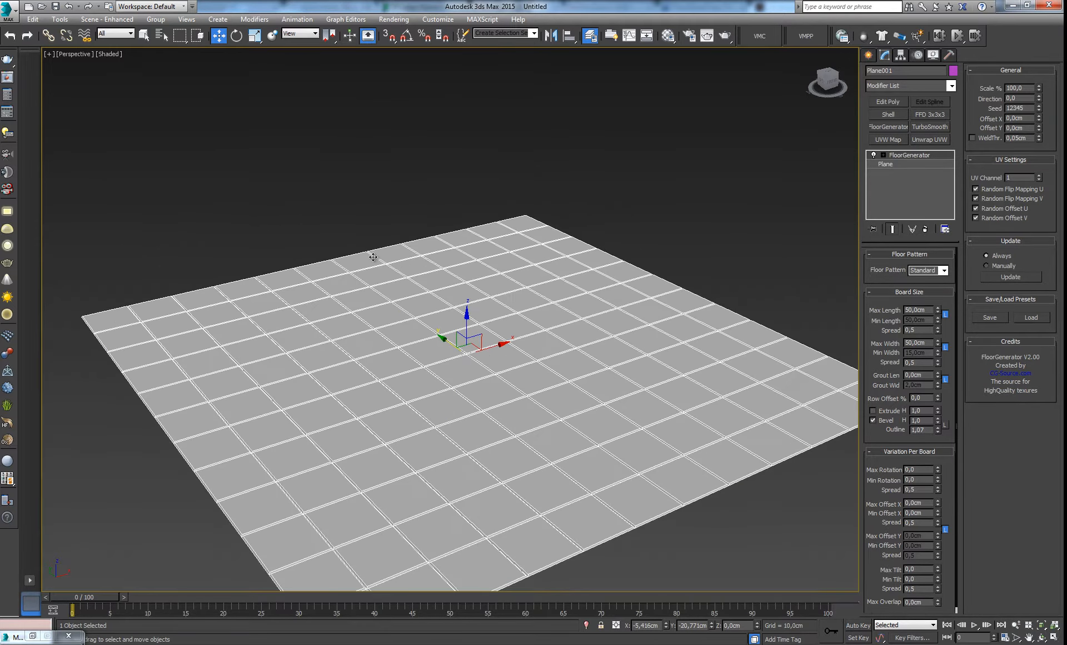
{"action": "scroll", "coordinate": [525, 332], "scroll_direction": "up", "scroll_amount": 2}
{"action": "middle_click_drag", "start_coordinate": [534, 332], "coordinate": [519, 341], "text": "alt"}
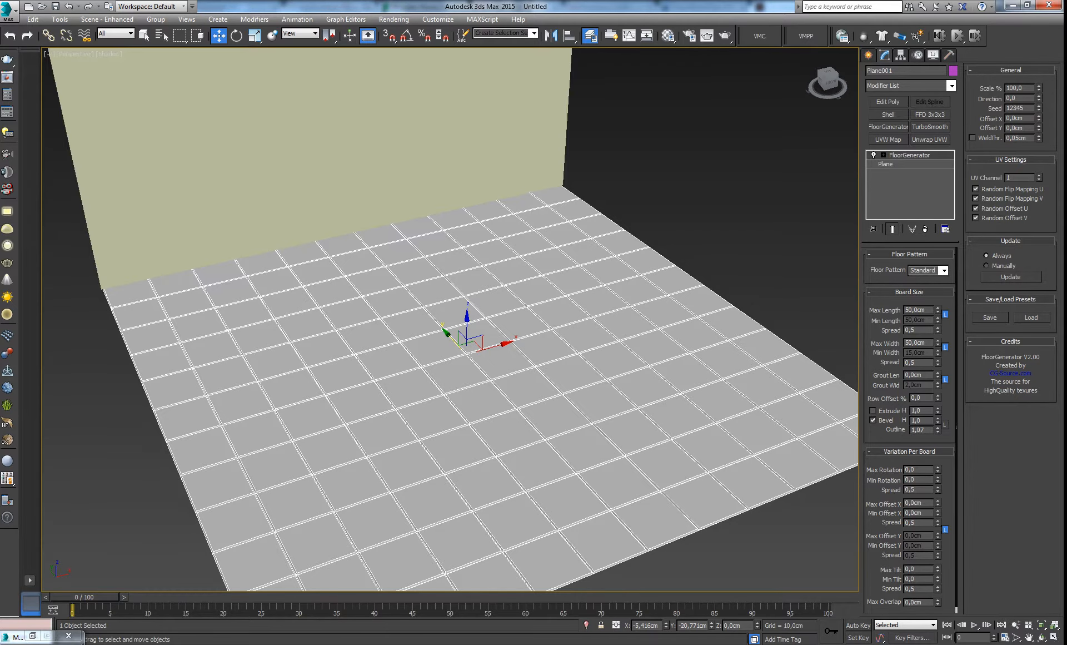
Select the vertical wall plane behind the floor and apply the FloorGenerator modifier to it
{"action": "middle_click_drag", "start_coordinate": [267, 170], "coordinate": [412, 360]}
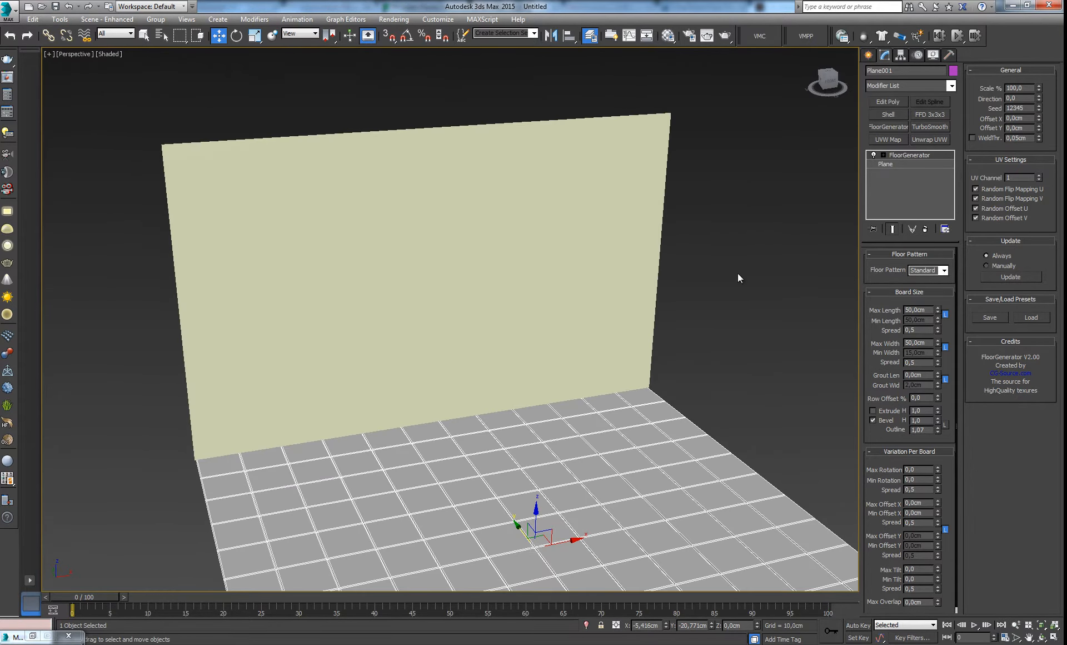
{"action": "middle_click_drag", "start_coordinate": [615, 254], "coordinate": [614, 254], "text": "alt"}
{"action": "left_click", "coordinate": [533, 165]}
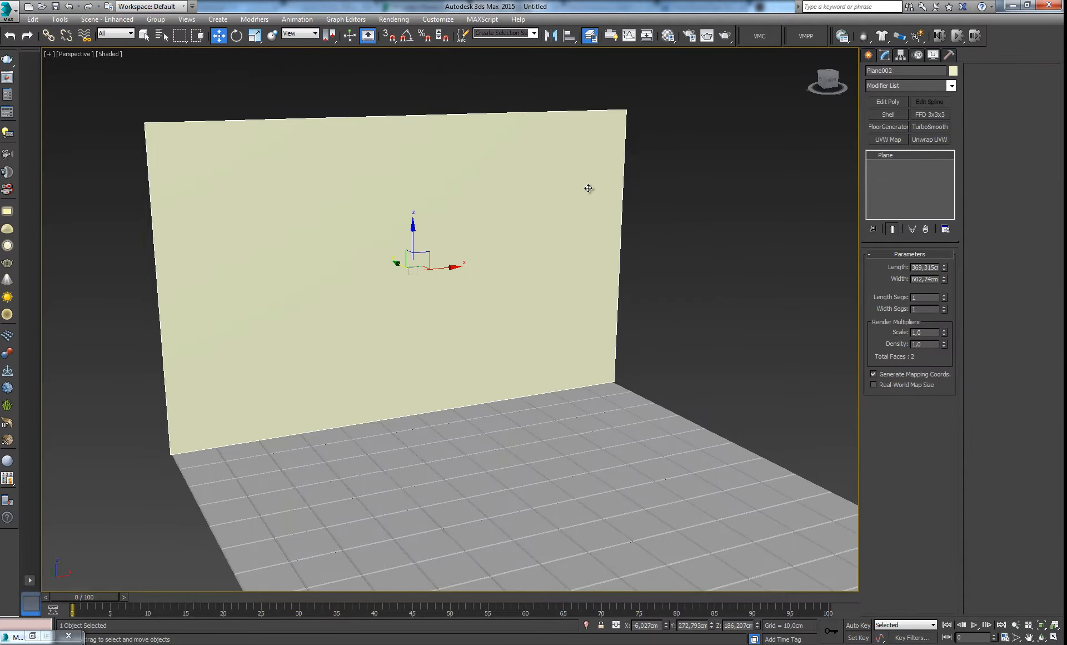
{"action": "left_click", "coordinate": [893, 125]}
{"action": "mouse_move", "coordinate": [556, 355]}
{"action": "middle_mouse_down", "text": "alt"}
{"action": "mouse_move", "coordinate": [512, 369]}
{"action": "mouse_move", "coordinate": [534, 341]}
{"action": "mouse_move", "coordinate": [553, 342]}
{"action": "middle_mouse_up", "text": "alt"}
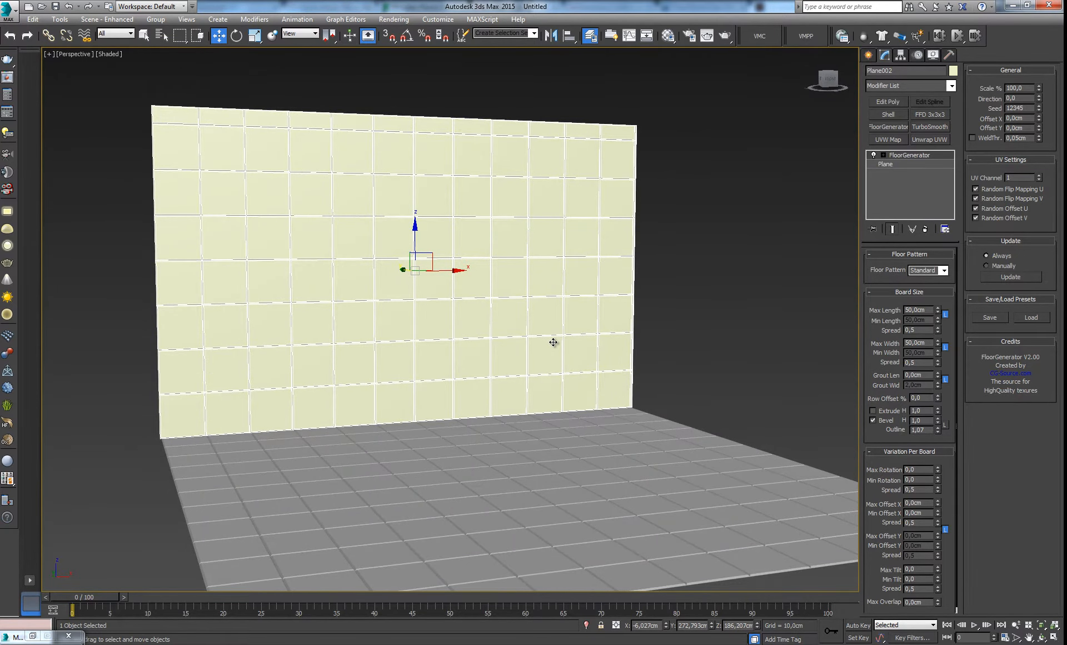
{"action": "middle_click_drag", "start_coordinate": [470, 307], "coordinate": [506, 306], "text": "alt"}
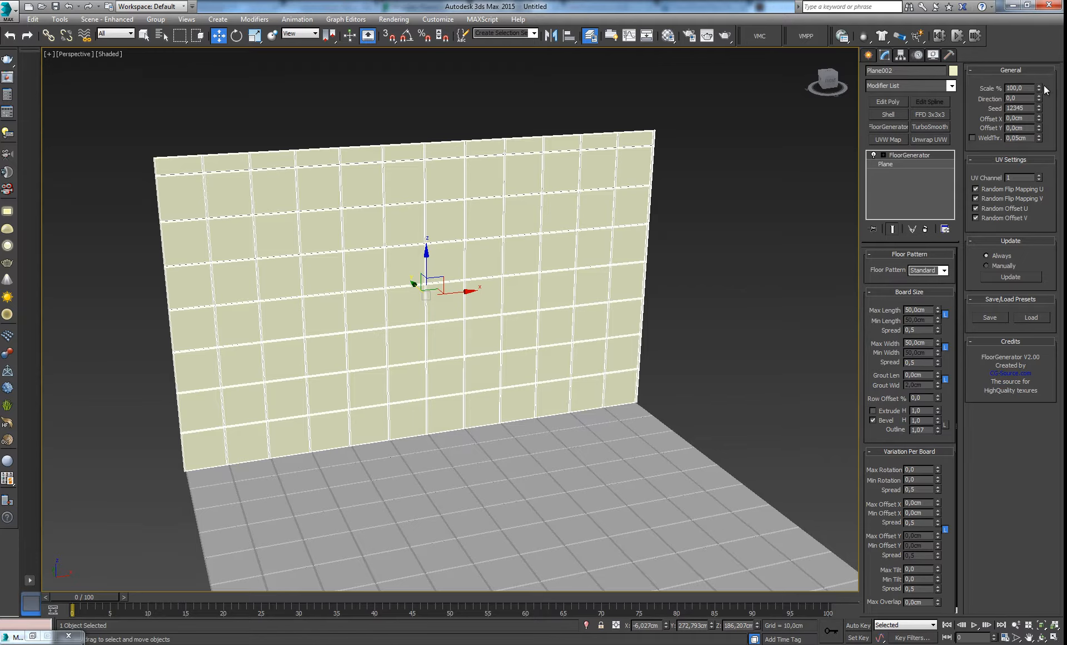
Try a pattern scale of 243 % and a direction of 44,62 on the wall tiles, restoring the default after each
{"action": "left_click_drag", "start_coordinate": [1039, 88], "coordinate": [1026, 10]}
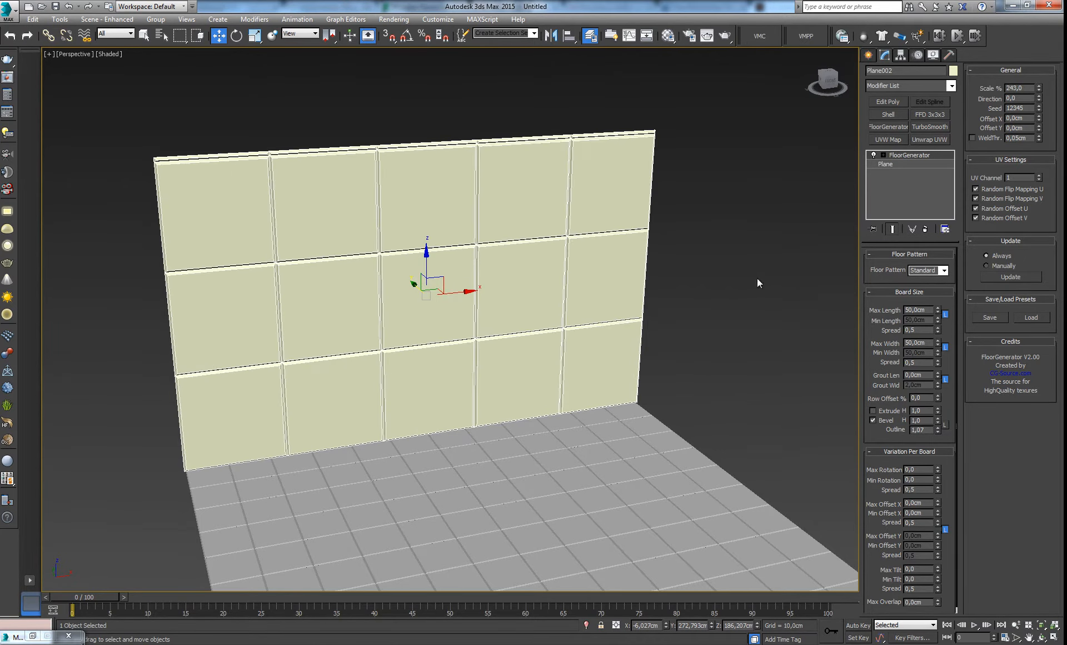
{"action": "key", "text": "ctrl+z"}
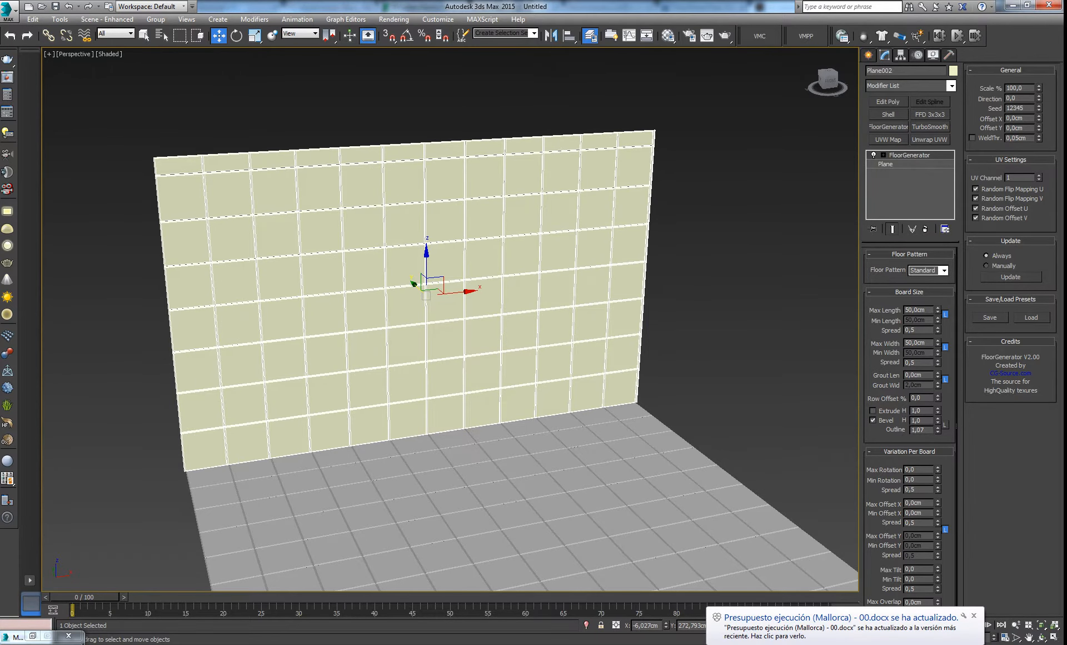
{"action": "left_click_drag", "start_coordinate": [1039, 98], "coordinate": [1042, 259]}
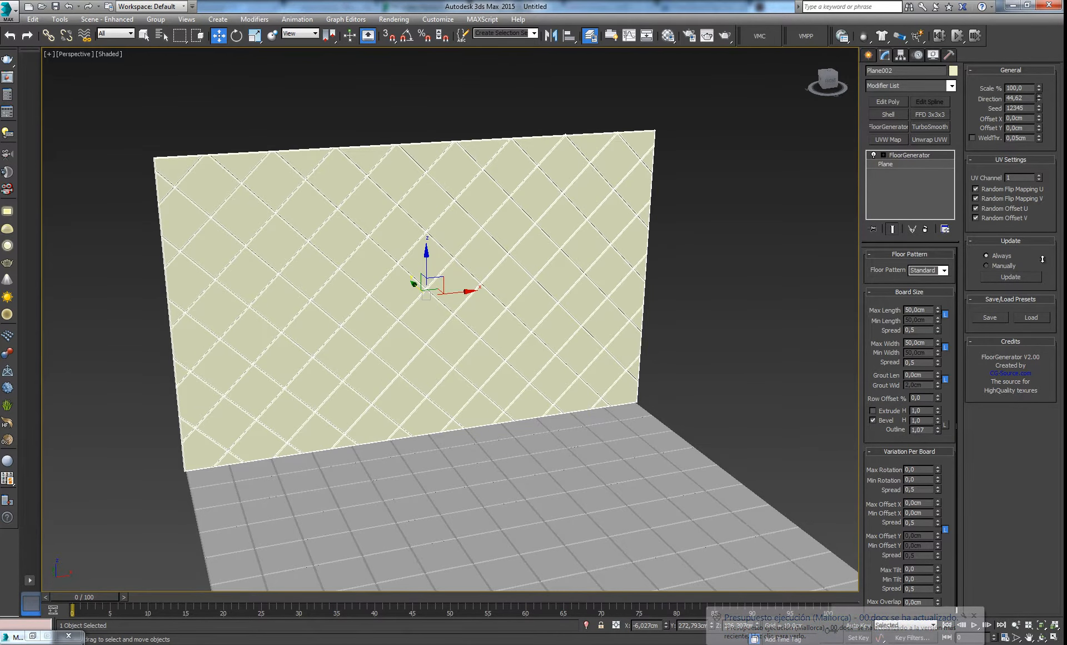
{"action": "right_click", "coordinate": [1040, 99]}
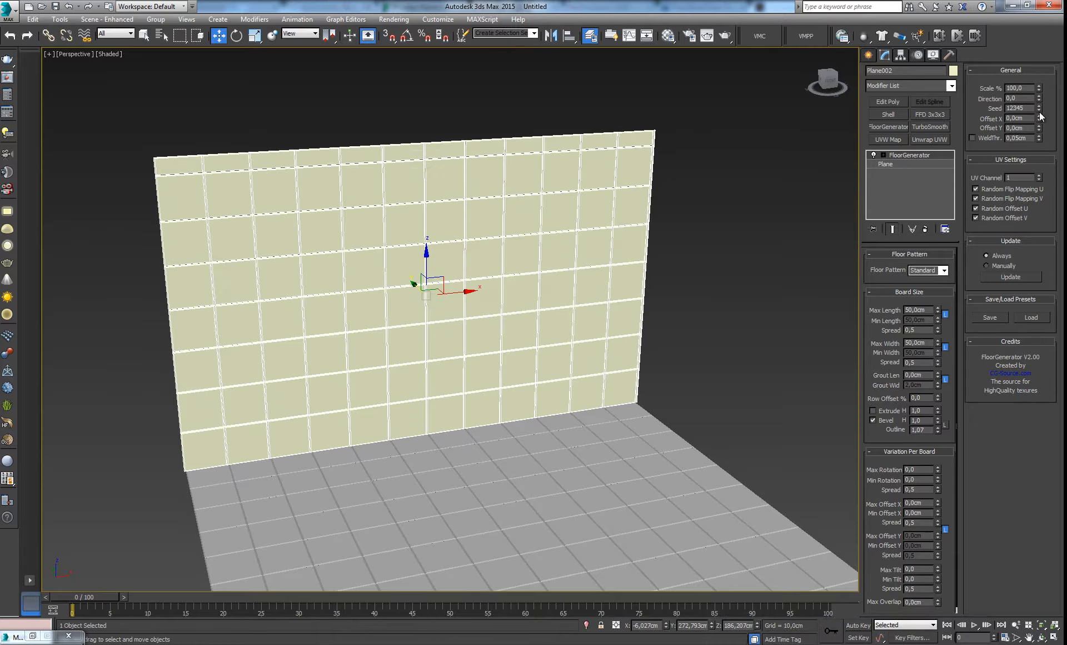
Try shifting the wall tiles with an X offset of 68,8 cm and a Y offset, and restore both to 0
{"action": "left_click_drag", "start_coordinate": [1040, 118], "coordinate": [1051, 7]}
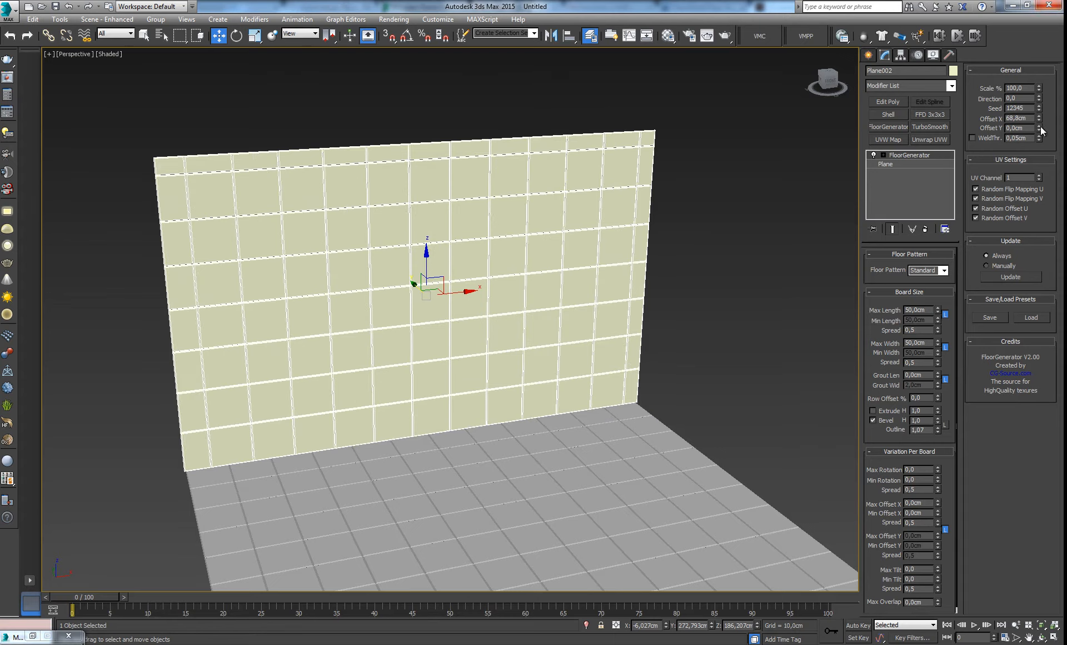
{"action": "left_click_drag", "start_coordinate": [1039, 129], "coordinate": [1005, 226]}
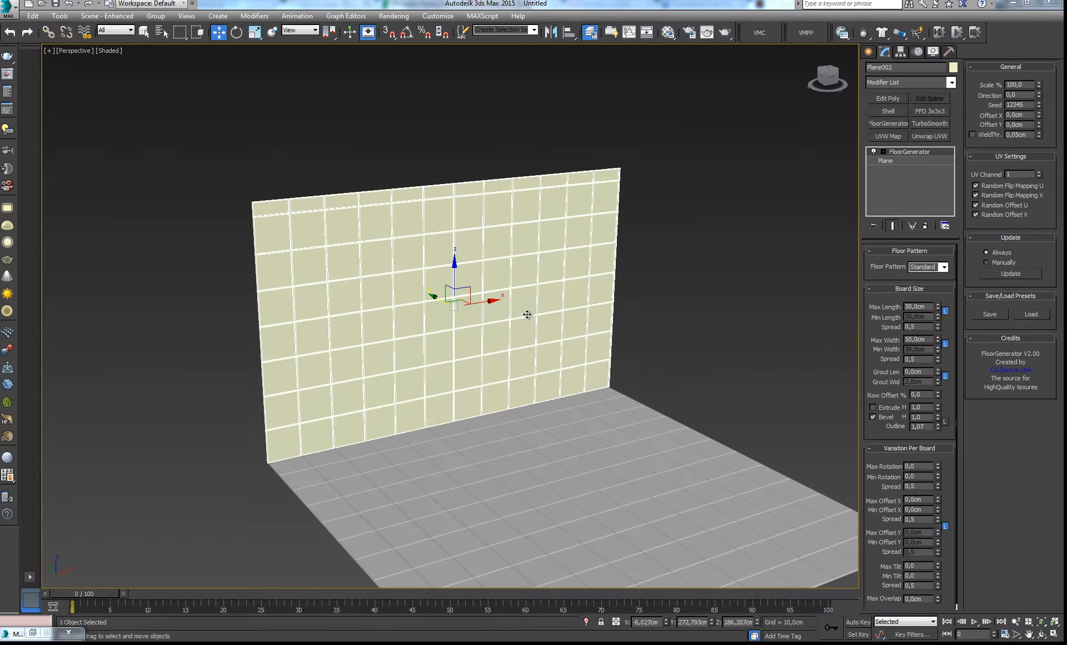
{"action": "middle_click_drag", "start_coordinate": [527, 315], "coordinate": [453, 319]}
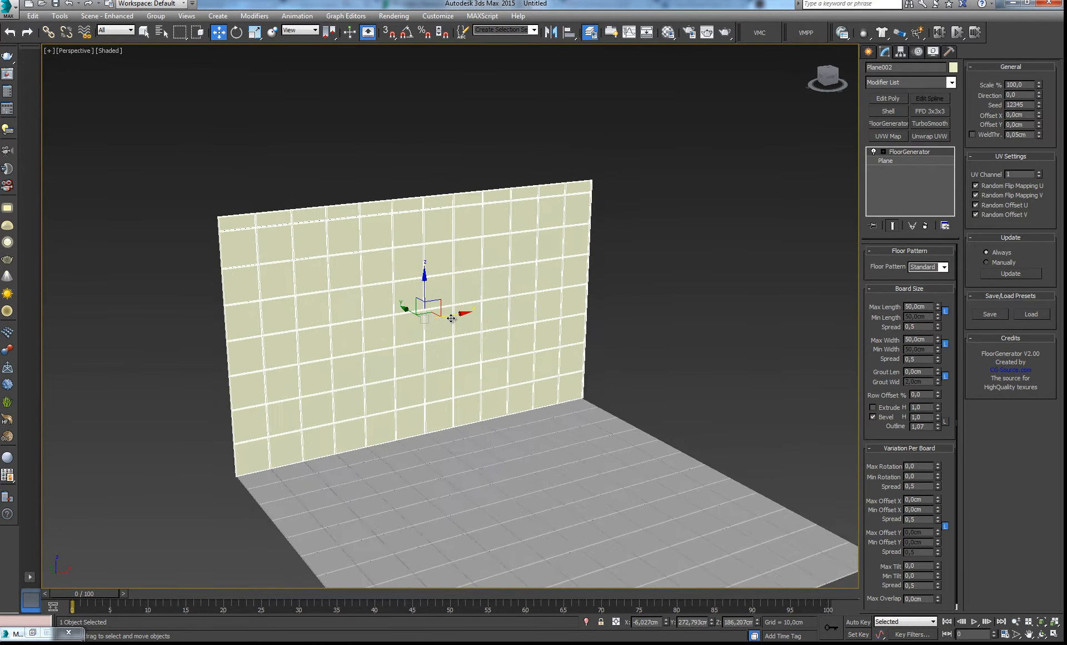
Examine the wall's bevelled tile grid from closer up and from slightly different angles
{"action": "scroll", "coordinate": [456, 349], "scroll_direction": "up", "scroll_amount": 3}
{"action": "middle_click_drag", "start_coordinate": [577, 375], "coordinate": [578, 357]}
{"action": "middle_click_drag", "start_coordinate": [572, 421], "coordinate": [542, 372]}
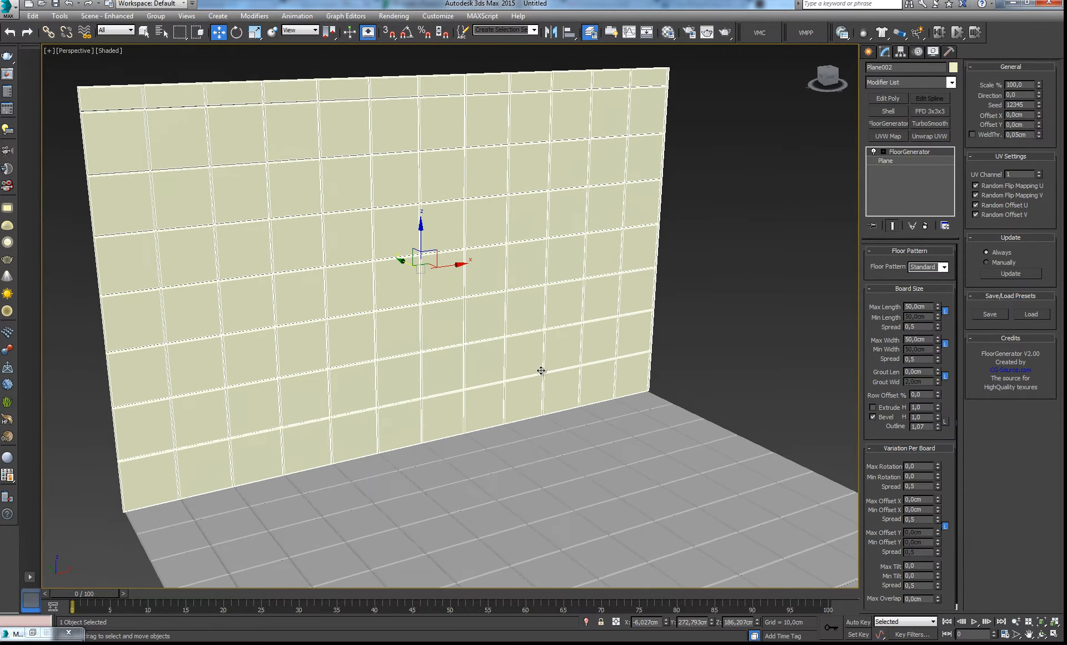
{"action": "middle_click_drag", "start_coordinate": [501, 325], "coordinate": [517, 326]}
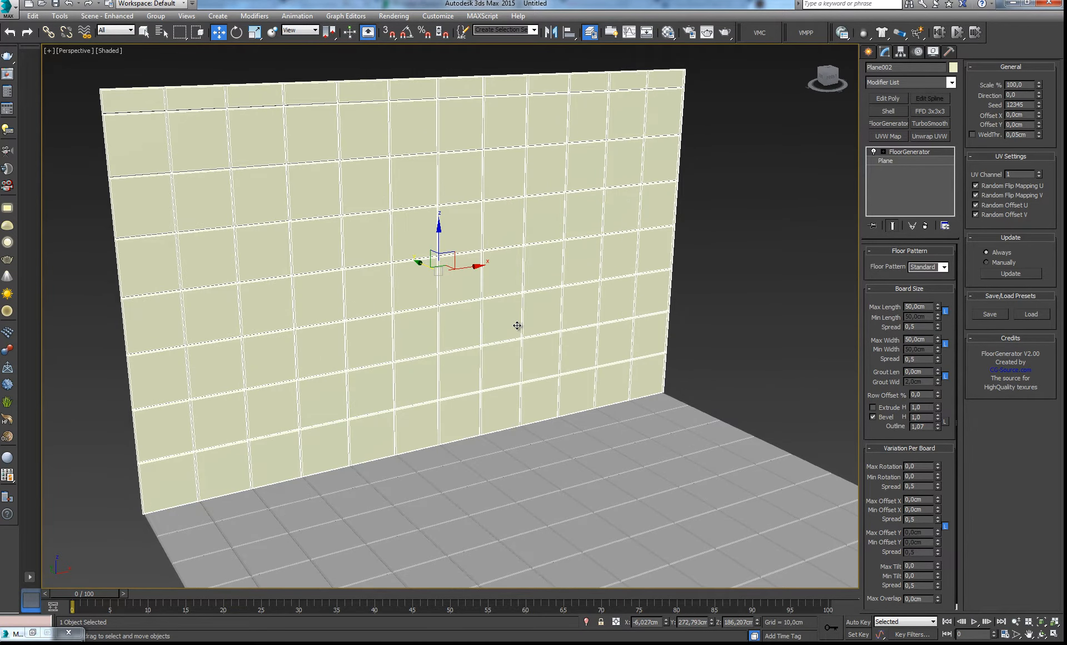
{"action": "middle_click_drag", "start_coordinate": [513, 311], "coordinate": [517, 312], "text": "alt"}
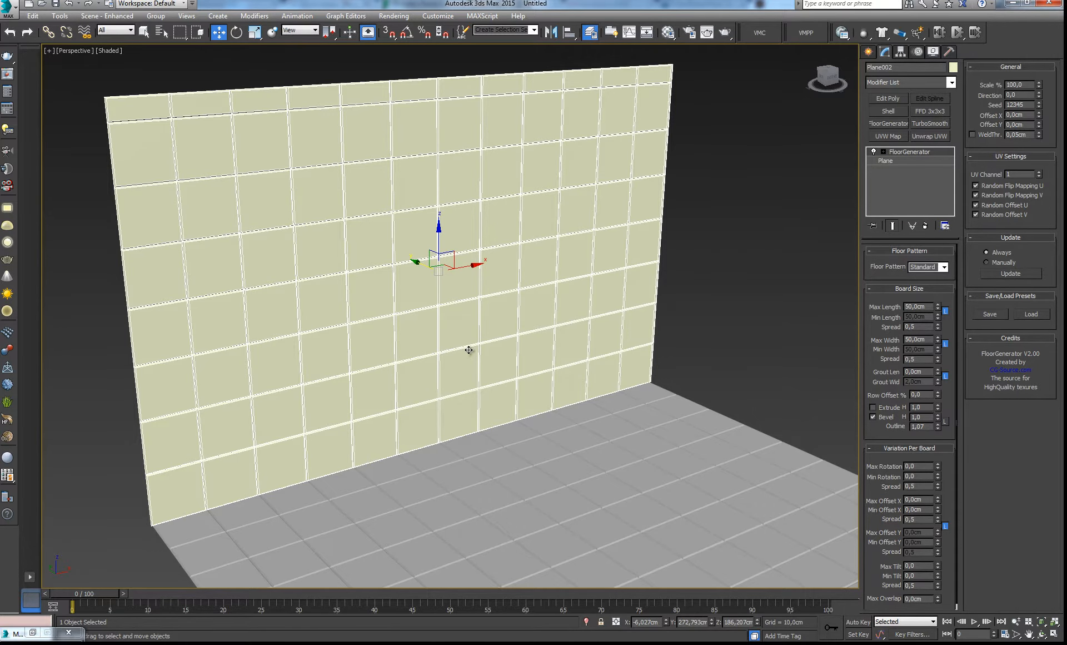
{"action": "middle_click_drag", "start_coordinate": [470, 350], "coordinate": [485, 374]}
{"action": "scroll", "coordinate": [489, 352], "scroll_direction": "up", "scroll_amount": 3}
{"action": "scroll", "coordinate": [488, 356], "scroll_direction": "down", "scroll_amount": 2}
{"action": "scroll", "coordinate": [489, 355], "scroll_direction": "down", "scroll_amount": 1}
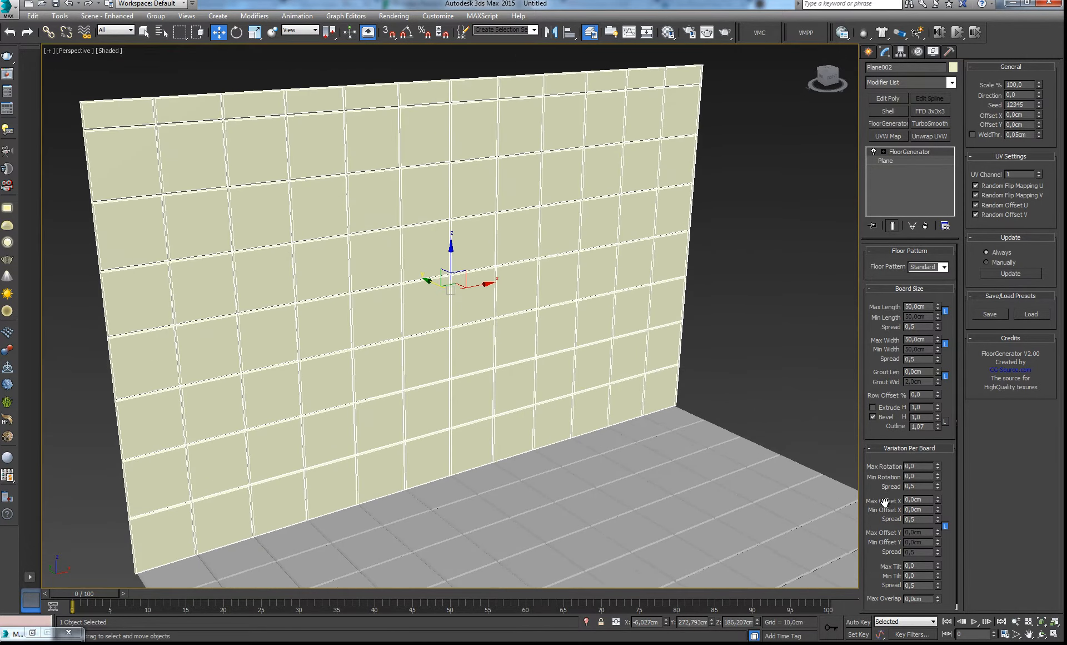
Try a max tilt of 17,28 on the wall tiles and inspect the tilted tiles up close
{"action": "left_click_drag", "start_coordinate": [939, 565], "coordinate": [836, 265]}
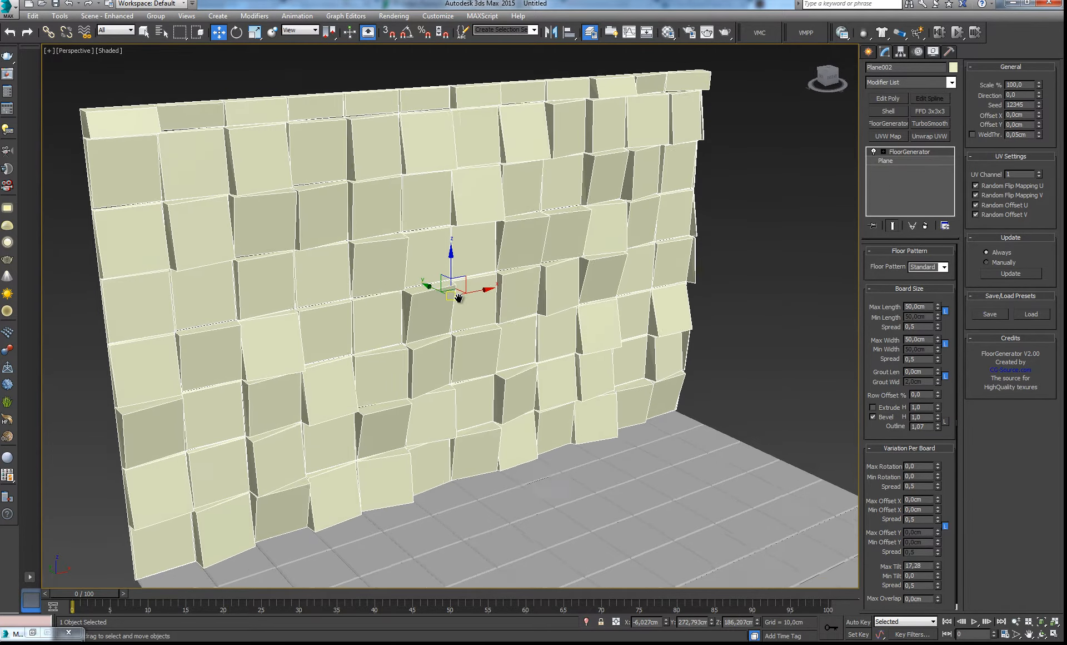
{"action": "mouse_move", "coordinate": [459, 298]}
{"action": "middle_mouse_down", "text": "alt"}
{"action": "mouse_move", "coordinate": [493, 326]}
{"action": "mouse_move", "coordinate": [460, 298]}
{"action": "middle_mouse_up", "text": "alt"}
{"action": "middle_click_drag", "start_coordinate": [493, 327], "coordinate": [508, 328], "text": "alt"}
{"action": "scroll", "coordinate": [508, 328], "scroll_direction": "up", "scroll_amount": 4}
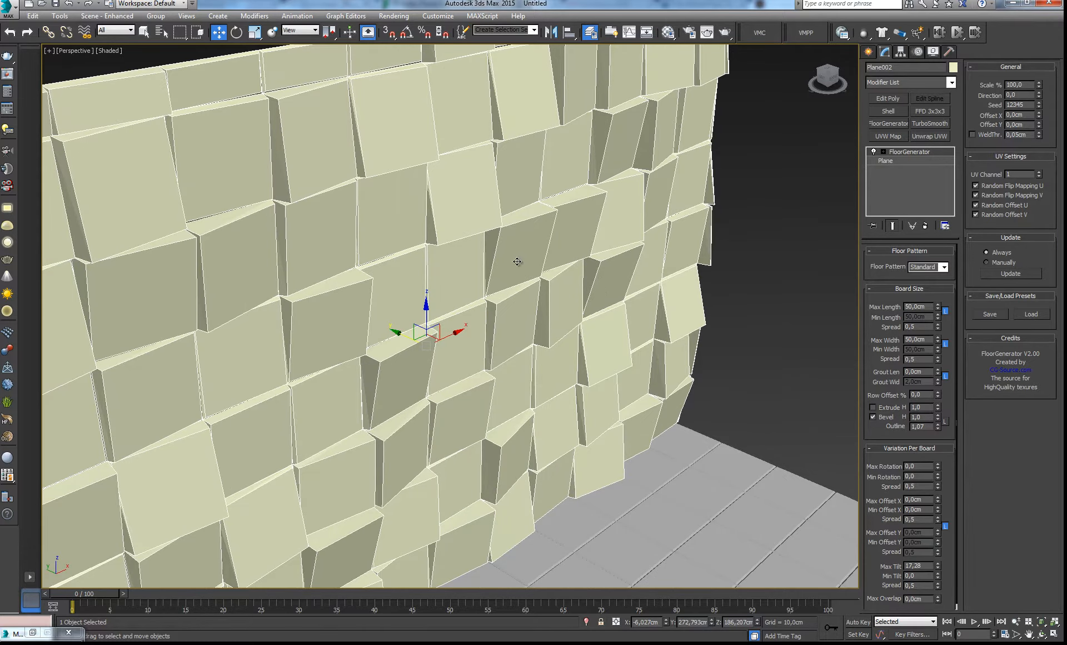
{"action": "scroll", "coordinate": [523, 266], "scroll_direction": "down", "scroll_amount": 5}
{"action": "scroll", "coordinate": [550, 336], "scroll_direction": "up", "scroll_amount": 2}
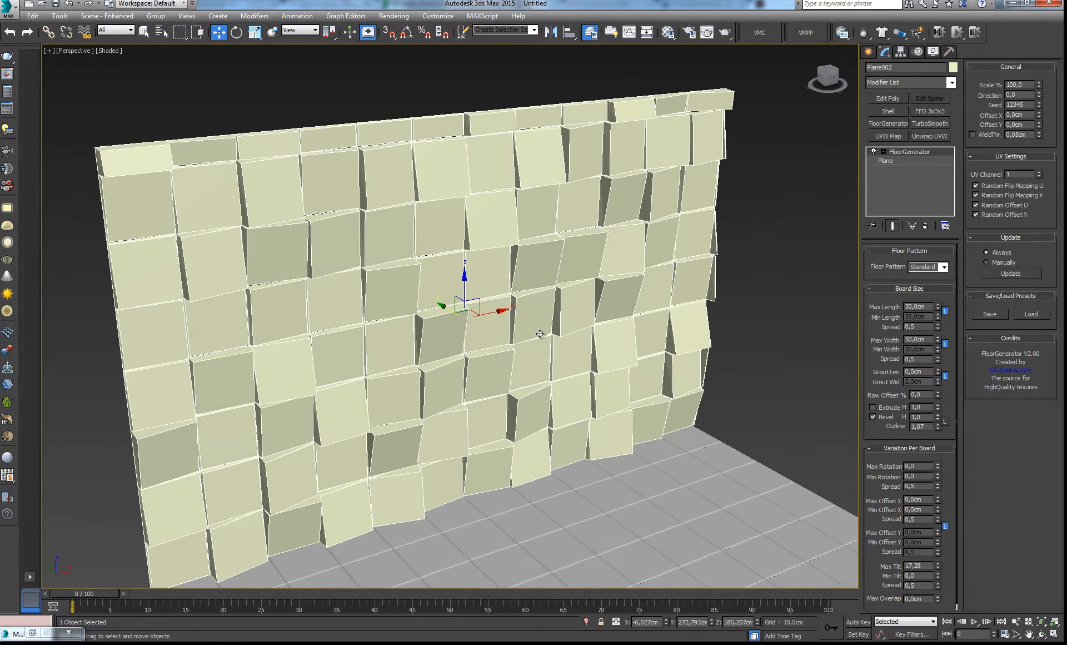
{"action": "middle_click_drag", "start_coordinate": [574, 365], "coordinate": [553, 343]}
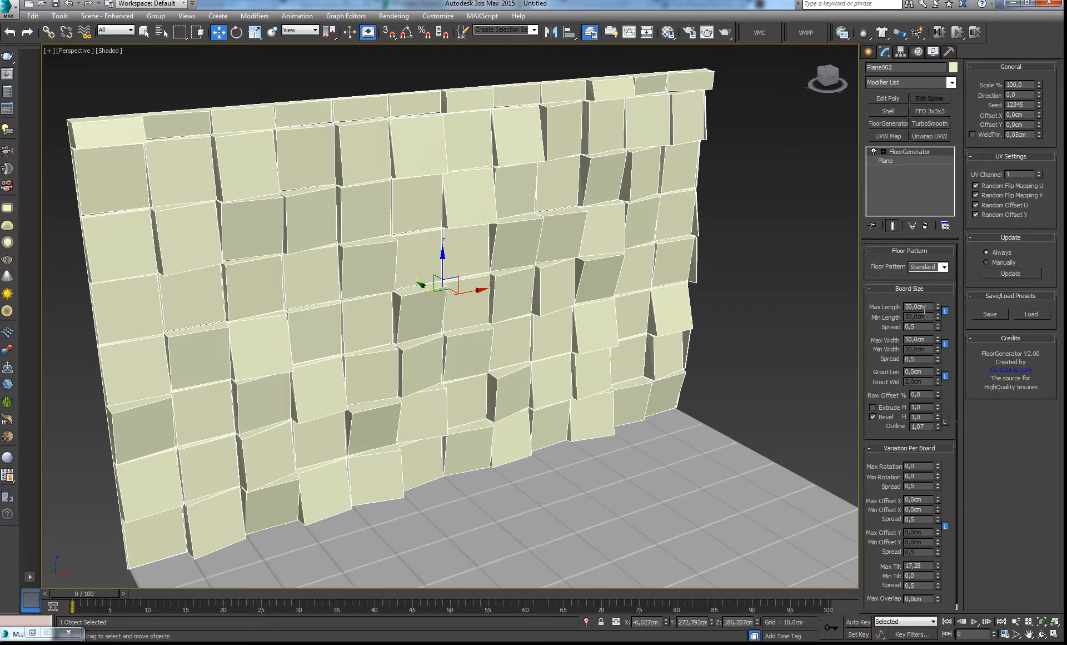
Set the wall boards' max length to 150 cm, unlink the min length and set it to 60 cm
{"action": "left_click_drag", "start_coordinate": [929, 305], "coordinate": [901, 307]}
{"action": "type", "text": "150"}
{"action": "left_click", "coordinate": [945, 311]}
{"action": "double_click", "coordinate": [922, 317]}
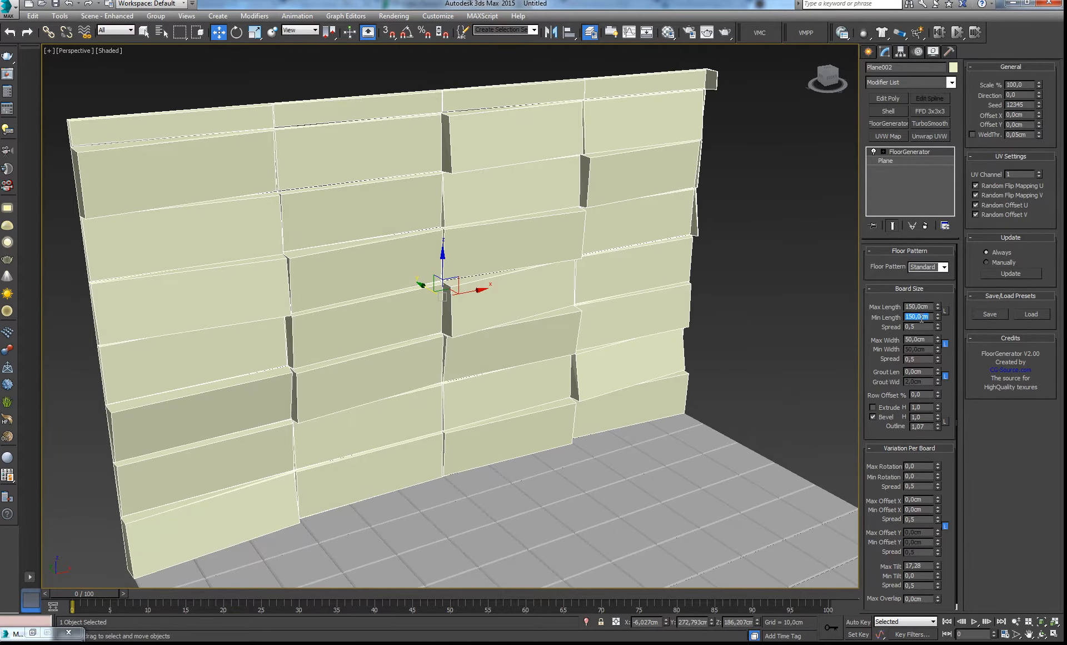
{"action": "type", "text": "60"}
{"action": "key", "text": "Return"}
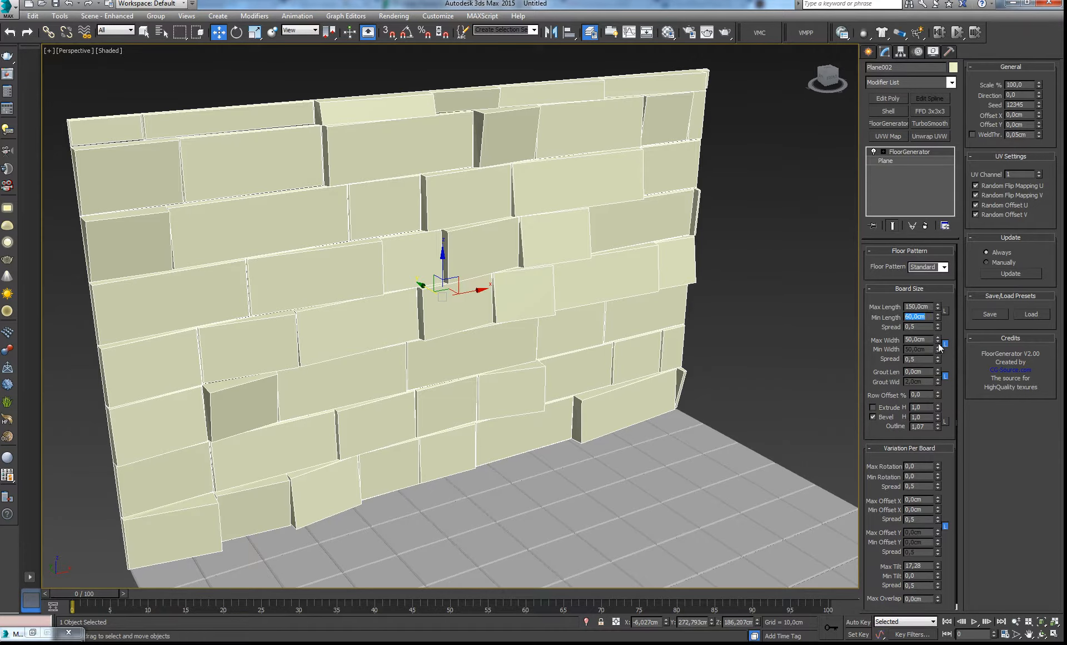
Set the wall boards' max width to 20 cm, with an unlinked min width of 5 cm
{"action": "double_click", "coordinate": [930, 340]}
{"action": "type", "text": "20"}
{"action": "key", "text": "Return"}
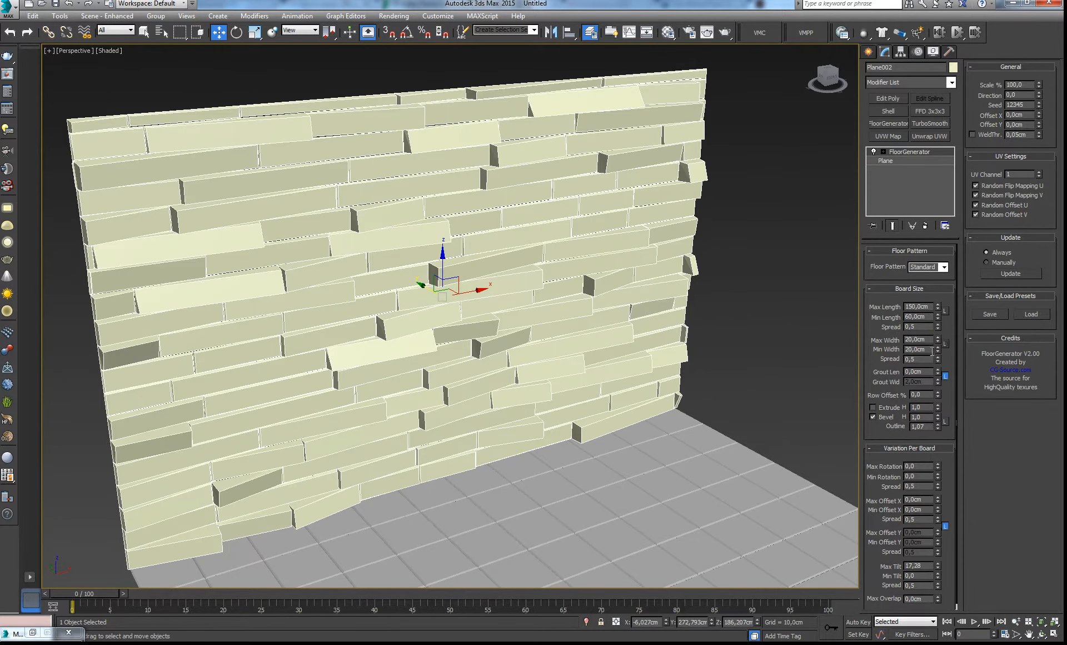
{"action": "key", "text": "Tab"}
{"action": "type", "text": "5"}
{"action": "key", "text": "Return"}
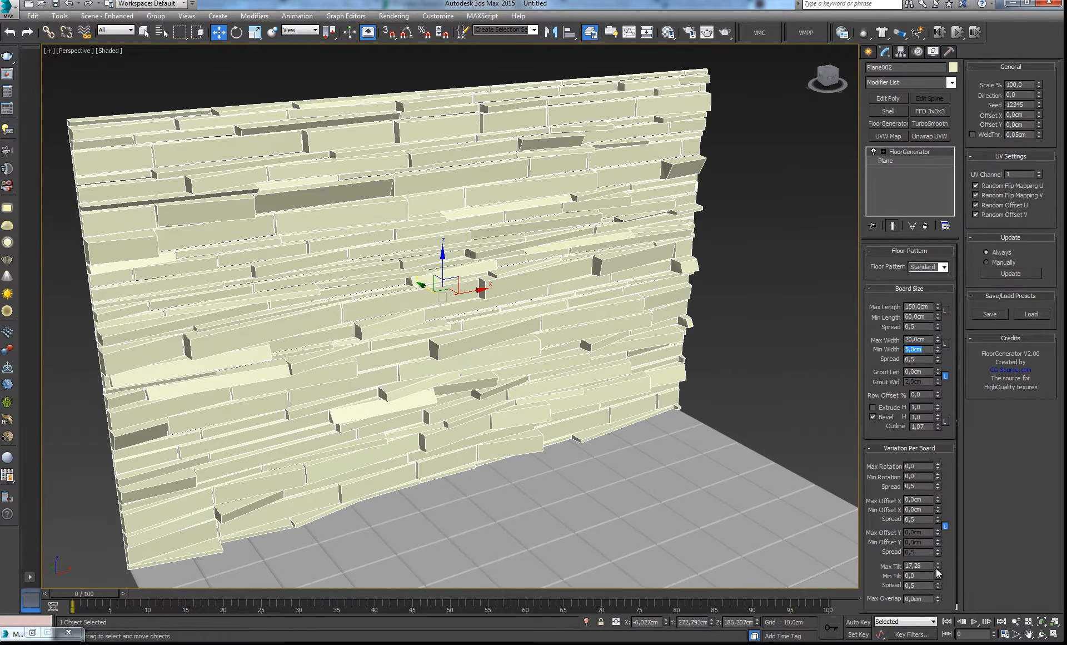
Set the wall boards' max tilt to 7,43 and inspect the stone-like relief up close and from the front
{"action": "mouse_move", "coordinate": [938, 568]}
{"action": "left_mouse_down"}
{"action": "mouse_move", "coordinate": [937, 624]}
{"action": "mouse_move", "coordinate": [937, 565]}
{"action": "left_mouse_up"}
{"action": "middle_click_drag", "start_coordinate": [556, 353], "coordinate": [525, 328]}
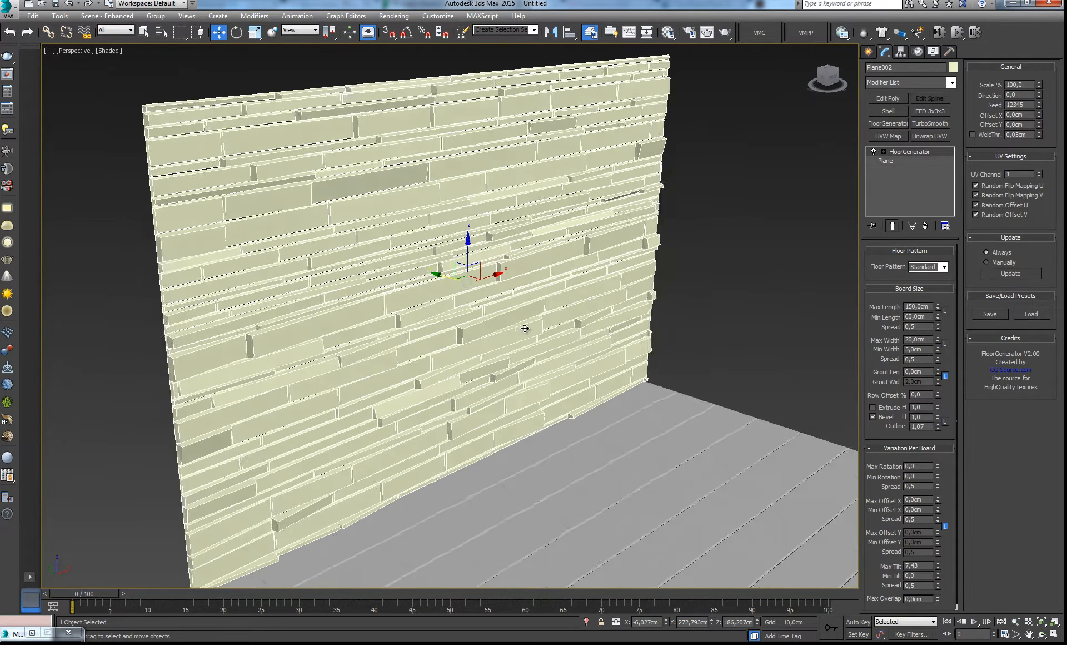
{"action": "scroll", "coordinate": [524, 328], "scroll_direction": "down", "scroll_amount": 2}
{"action": "scroll", "coordinate": [513, 267], "scroll_direction": "up", "scroll_amount": 6}
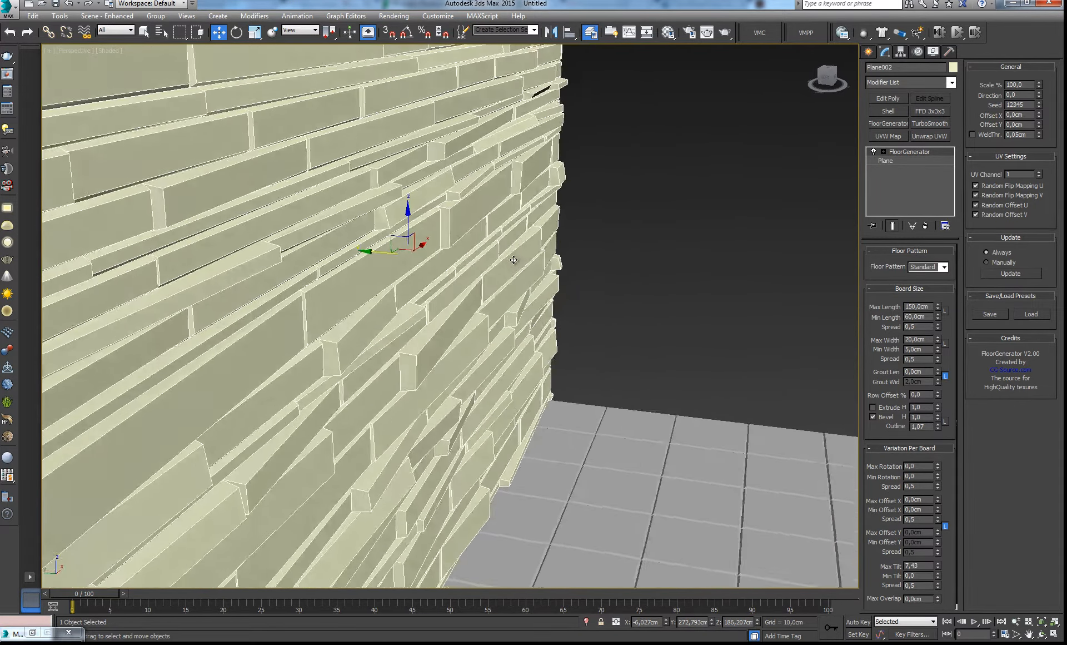
{"action": "middle_click_drag", "start_coordinate": [514, 260], "coordinate": [439, 263], "text": "alt"}
{"action": "middle_click_drag", "start_coordinate": [456, 221], "coordinate": [458, 245]}
{"action": "scroll", "coordinate": [457, 245], "scroll_direction": "down", "scroll_amount": 3}
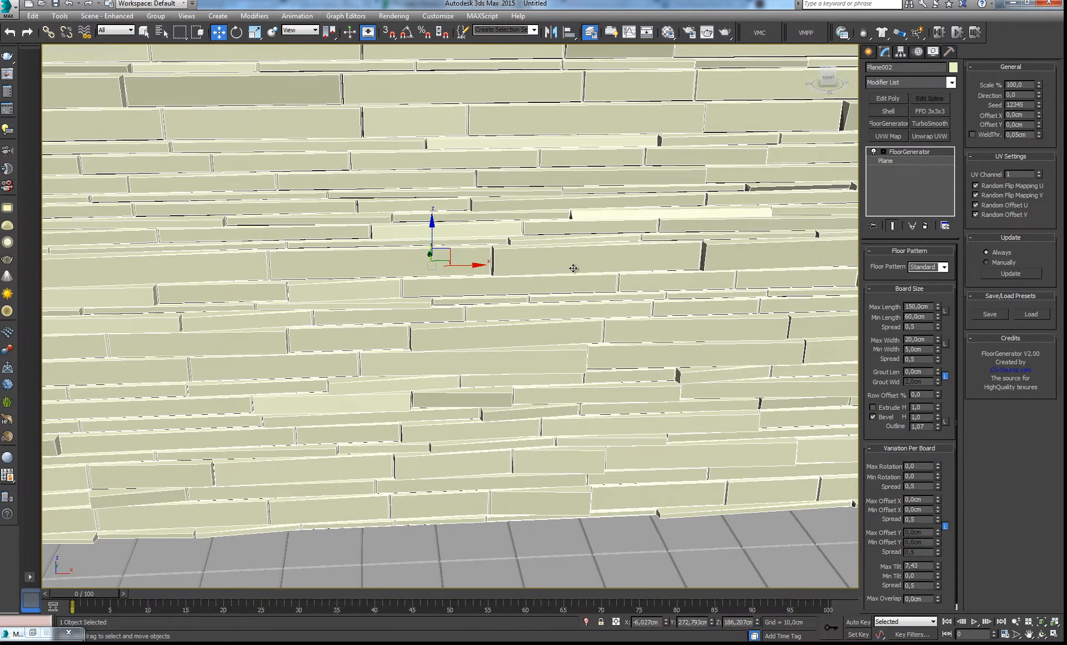
{"action": "middle_click_drag", "start_coordinate": [573, 268], "coordinate": [596, 246], "text": "alt"}
{"action": "middle_click_drag", "start_coordinate": [495, 232], "coordinate": [513, 270]}
{"action": "scroll", "coordinate": [551, 289], "scroll_direction": "down", "scroll_amount": 3}
Select the floor plane and set its tiles' max tilt to 4,66, checking it together with the wall
{"action": "middle_click_drag", "start_coordinate": [701, 491], "coordinate": [595, 445], "text": "alt"}
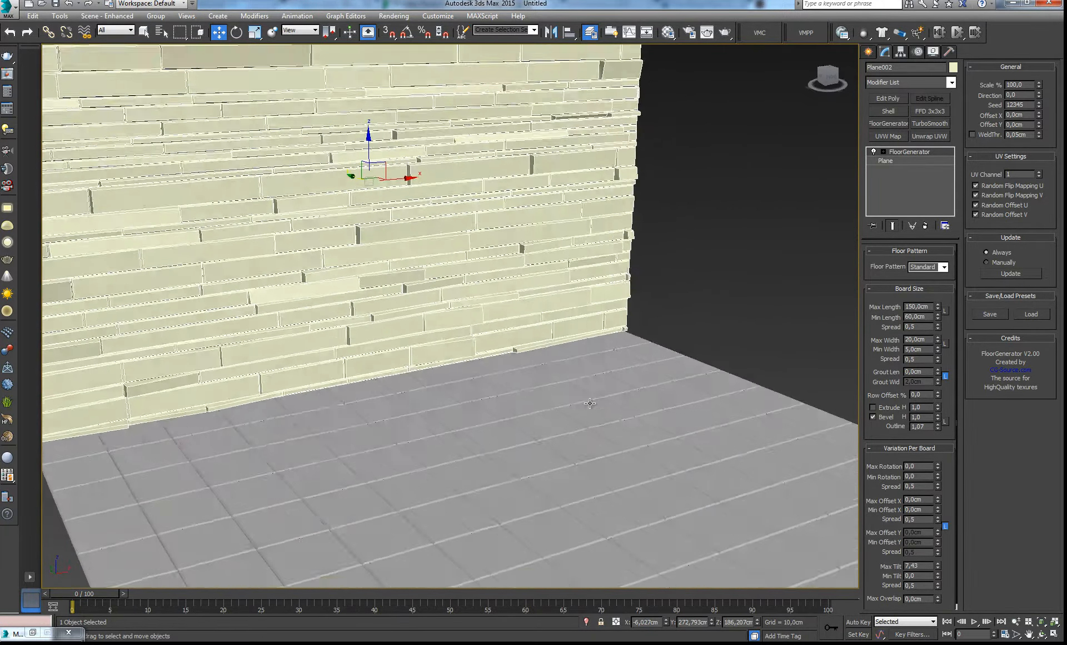
{"action": "left_click", "coordinate": [595, 470]}
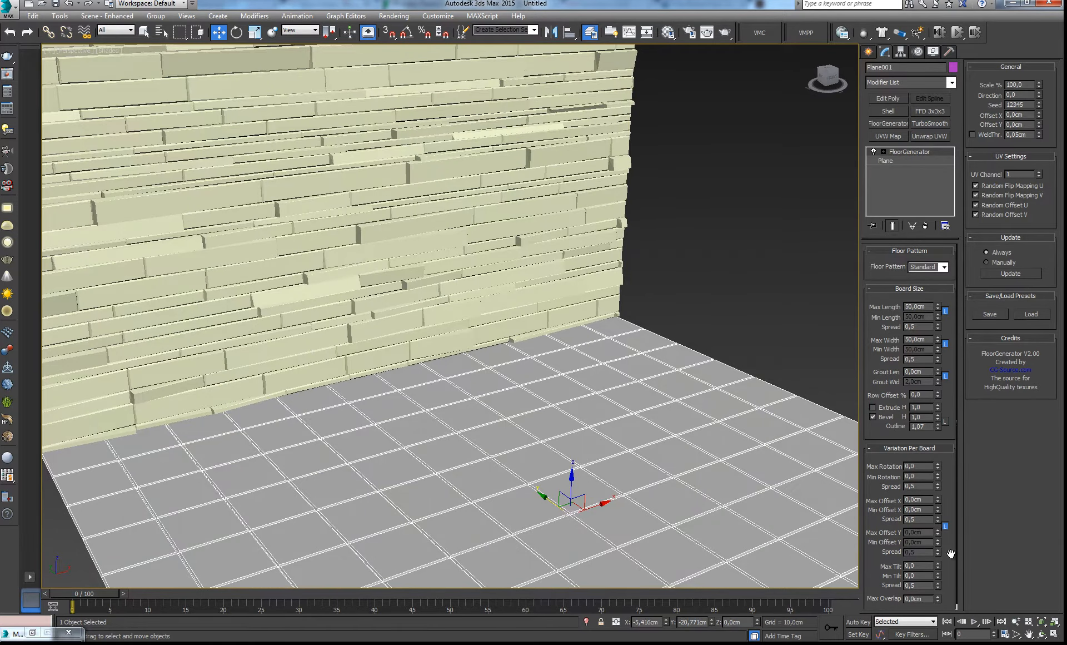
{"action": "left_click_drag", "start_coordinate": [938, 564], "coordinate": [908, 305]}
{"action": "middle_click_drag", "start_coordinate": [569, 393], "coordinate": [561, 447], "text": "alt"}
{"action": "scroll", "coordinate": [570, 400], "scroll_direction": "up", "scroll_amount": 5}
{"action": "scroll", "coordinate": [570, 401], "scroll_direction": "down", "scroll_amount": 3}
{"action": "scroll", "coordinate": [561, 447], "scroll_direction": "down", "scroll_amount": 6}
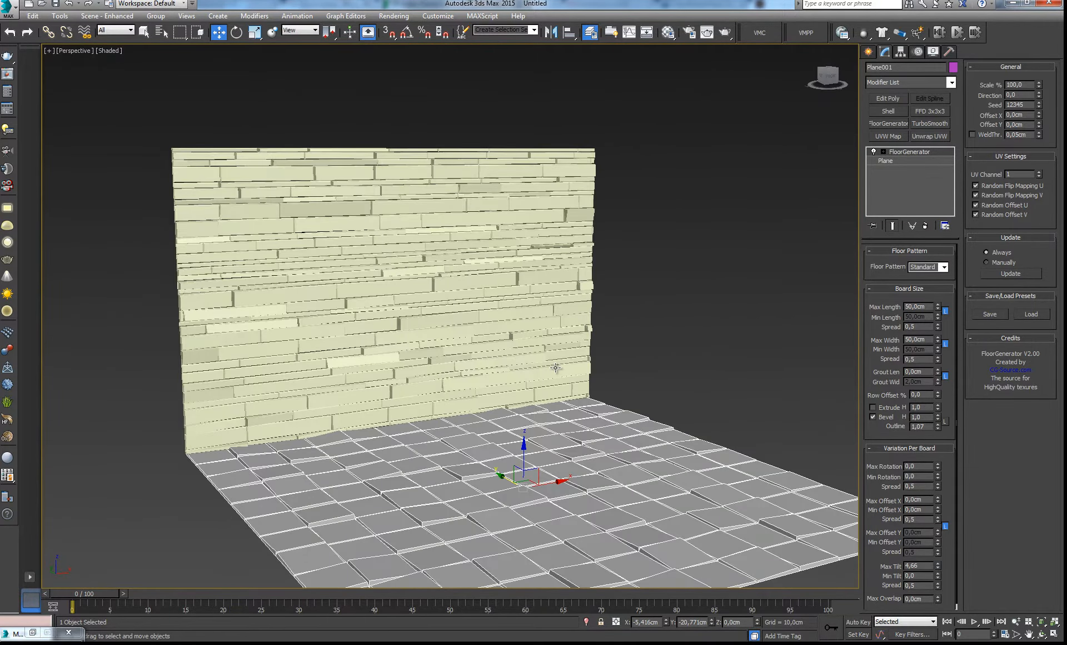
{"action": "scroll", "coordinate": [556, 366], "scroll_direction": "up", "scroll_amount": 1}
{"action": "scroll", "coordinate": [478, 334], "scroll_direction": "up", "scroll_amount": 5}
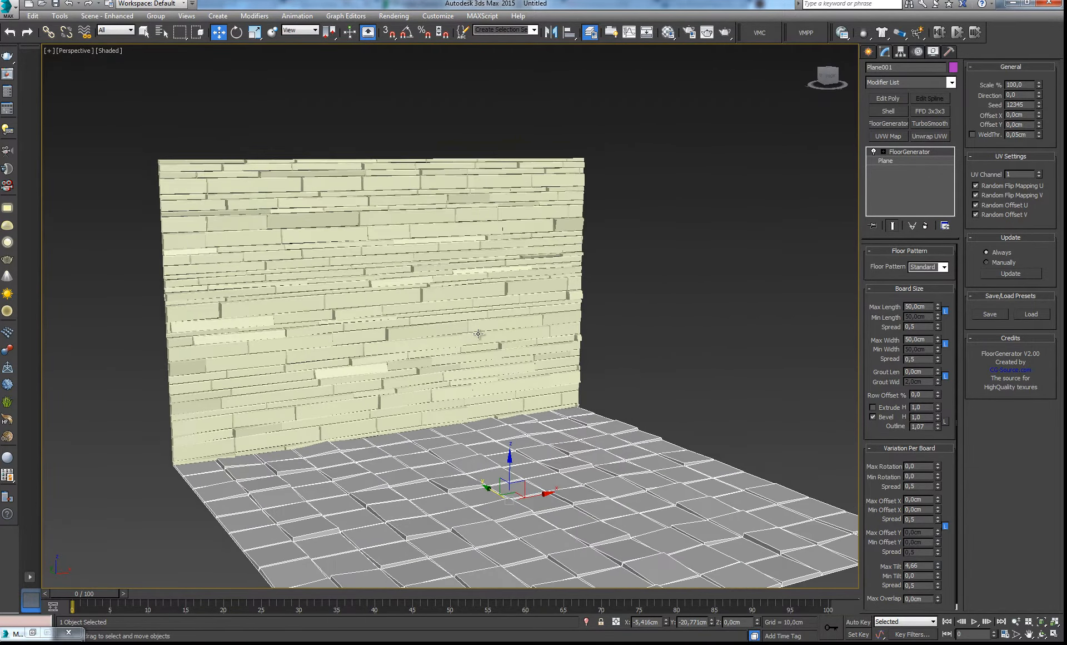
{"action": "scroll", "coordinate": [479, 334], "scroll_direction": "down", "scroll_amount": 4}
{"action": "scroll", "coordinate": [583, 332], "scroll_direction": "up", "scroll_amount": 2}
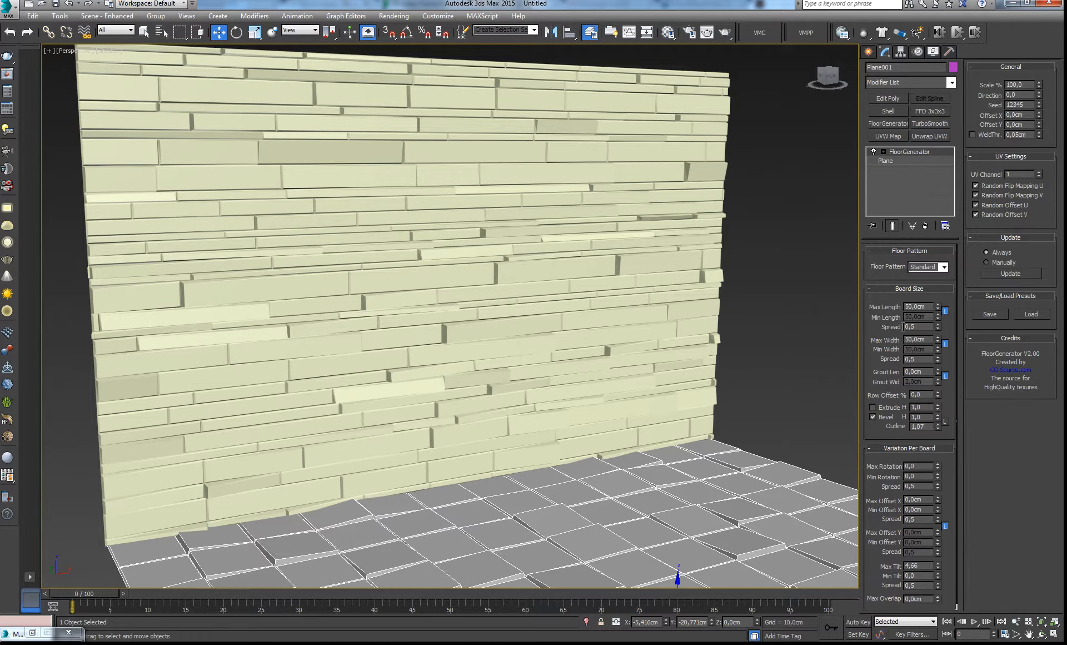
Save the floor plane's FloorGenerator settings as a preset named "pared variacion 3" in the Tutorial FloorGenerator folder
{"action": "left_click", "coordinate": [989, 314]}
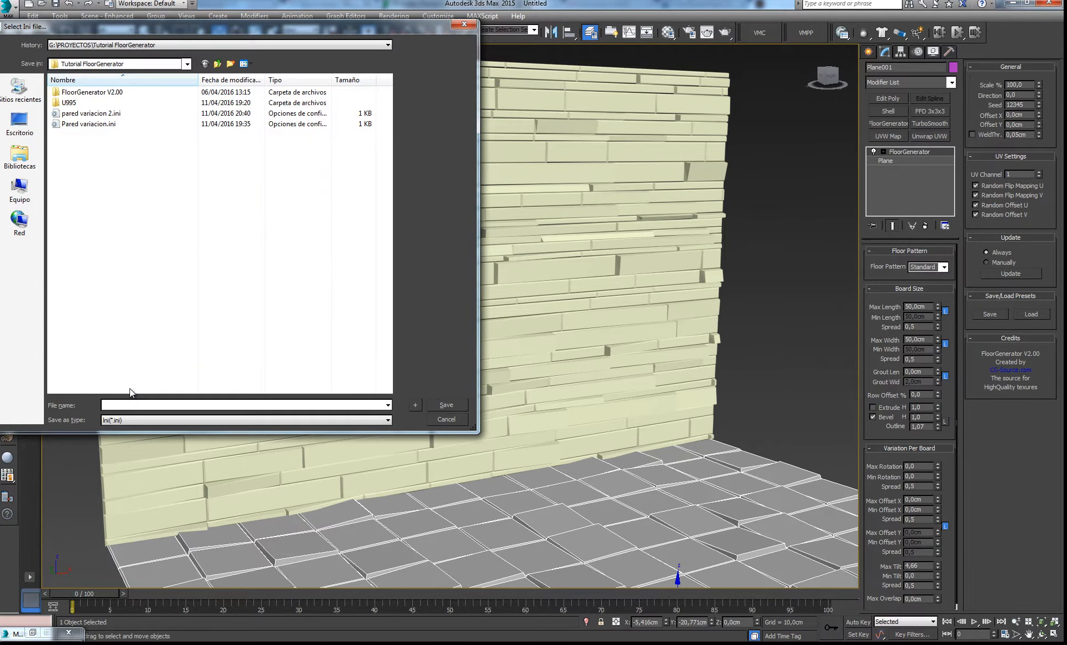
{"action": "type", "text": "pared"}
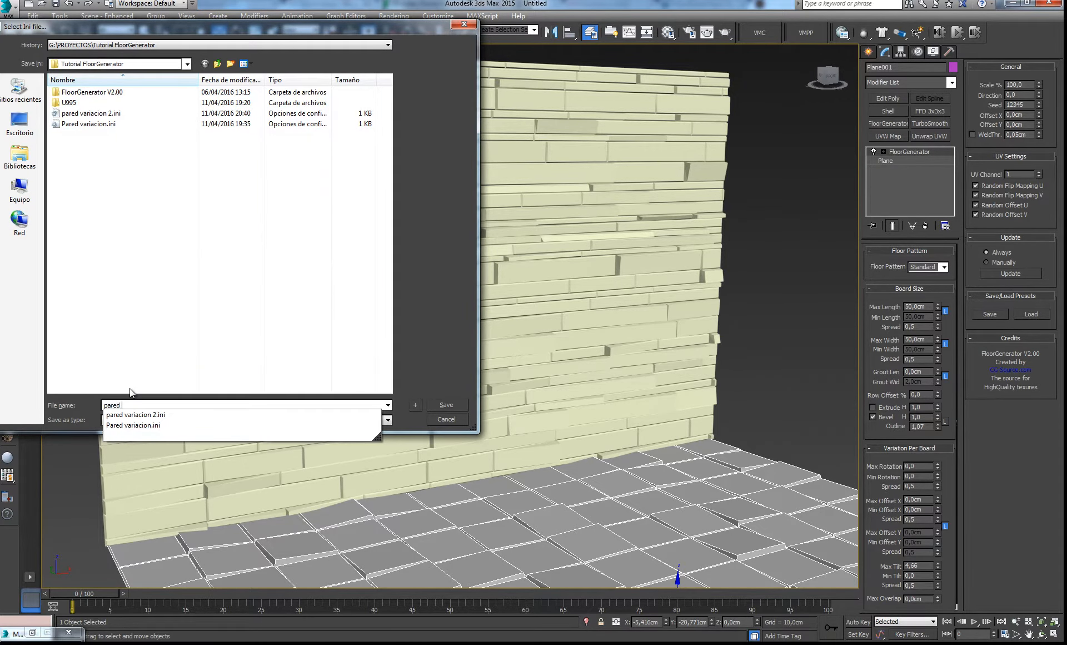
{"action": "type", "text": " variacion 3"}
{"action": "key", "text": "Return"}
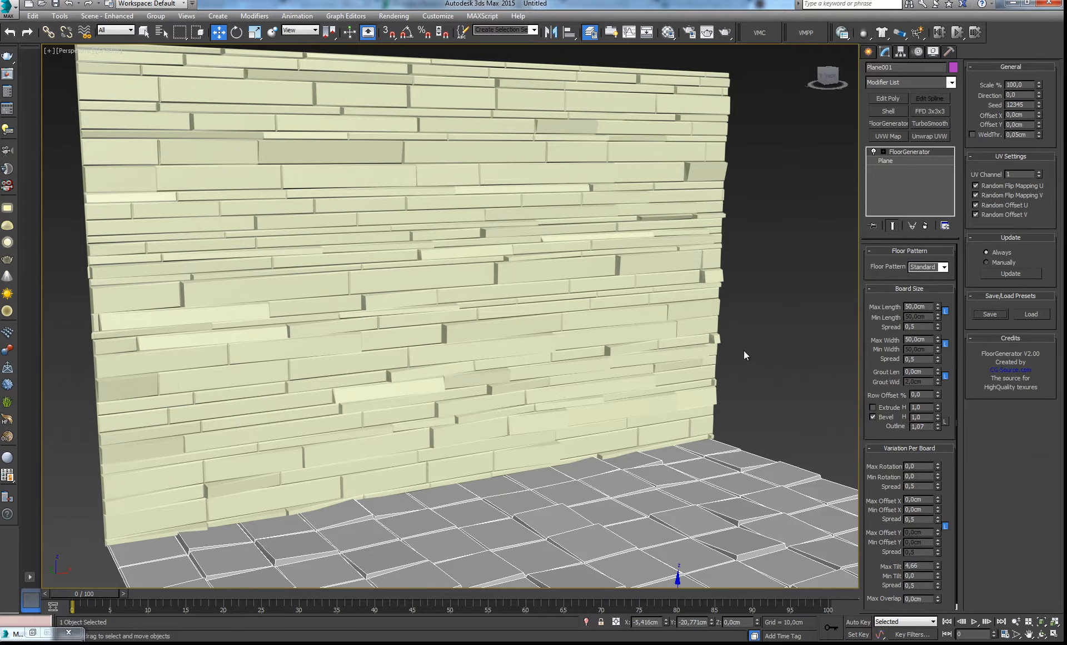
Load the preset Pared variacion.ini on the floor plane, update the pattern and inspect the resulting boards
{"action": "left_click", "coordinate": [1031, 314]}
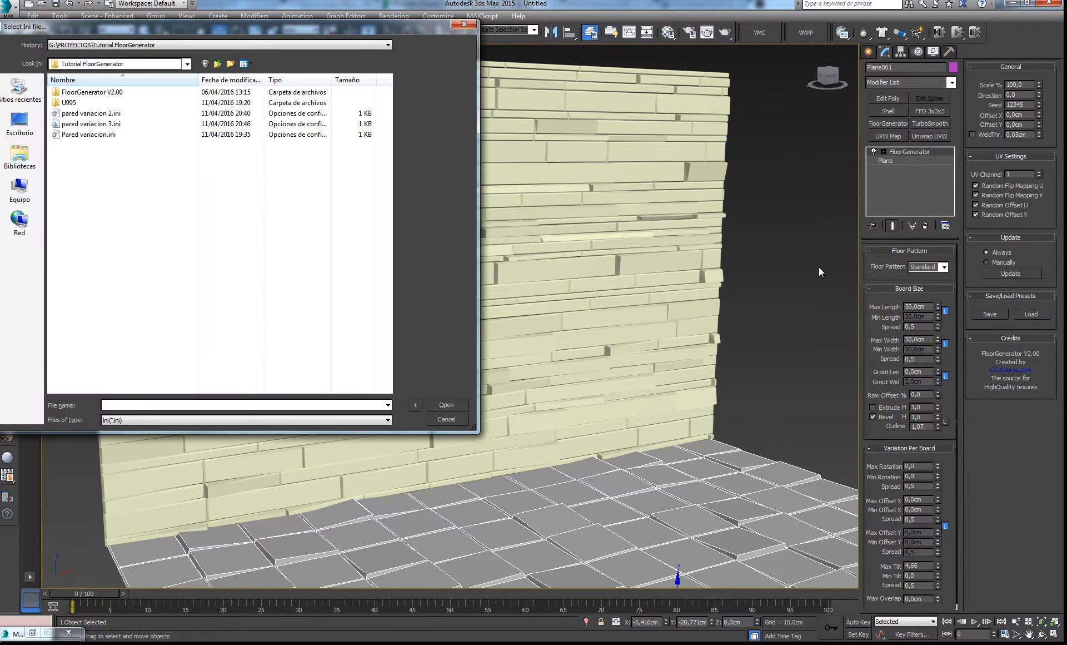
{"action": "left_click", "coordinate": [91, 135]}
{"action": "left_click", "coordinate": [446, 404]}
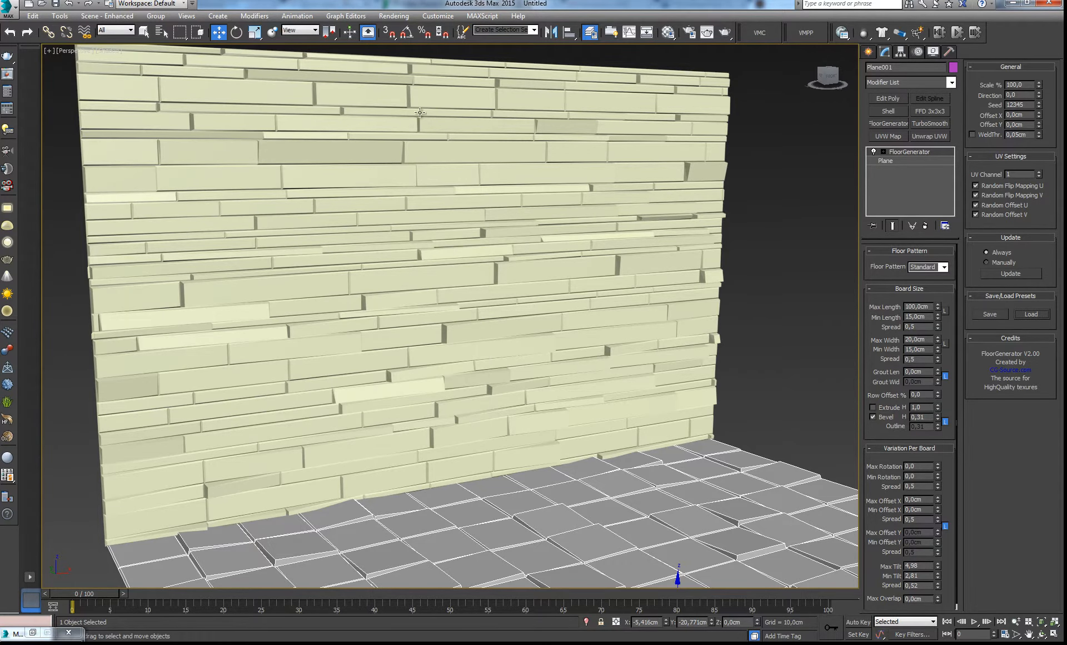
{"action": "middle_click_drag", "start_coordinate": [537, 355], "coordinate": [544, 346]}
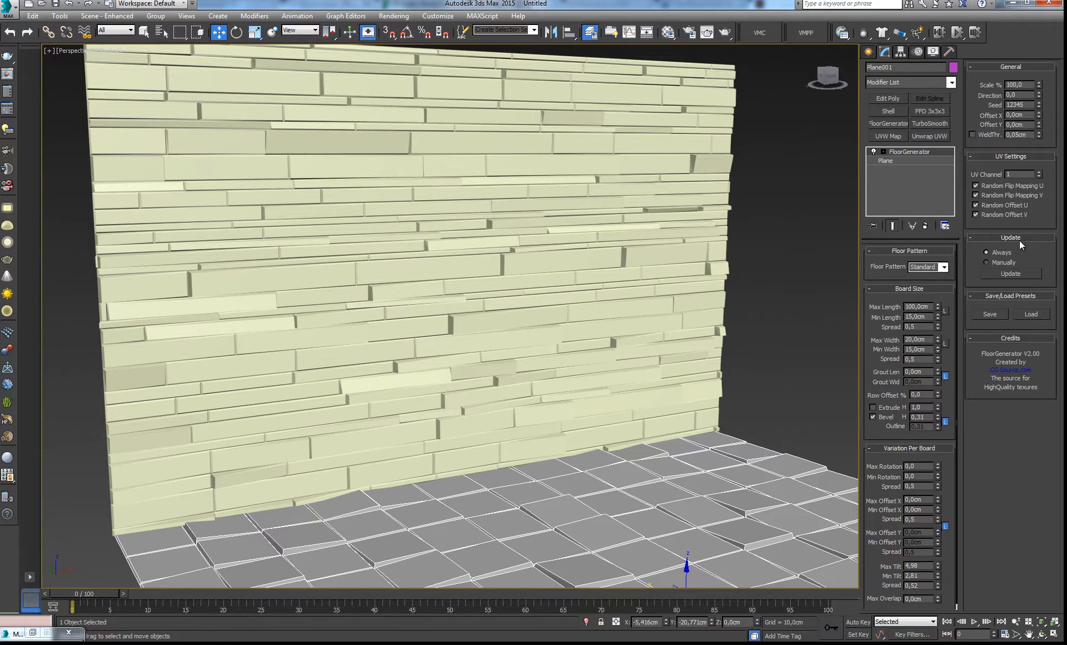
{"action": "middle_click_drag", "start_coordinate": [681, 289], "coordinate": [650, 315]}
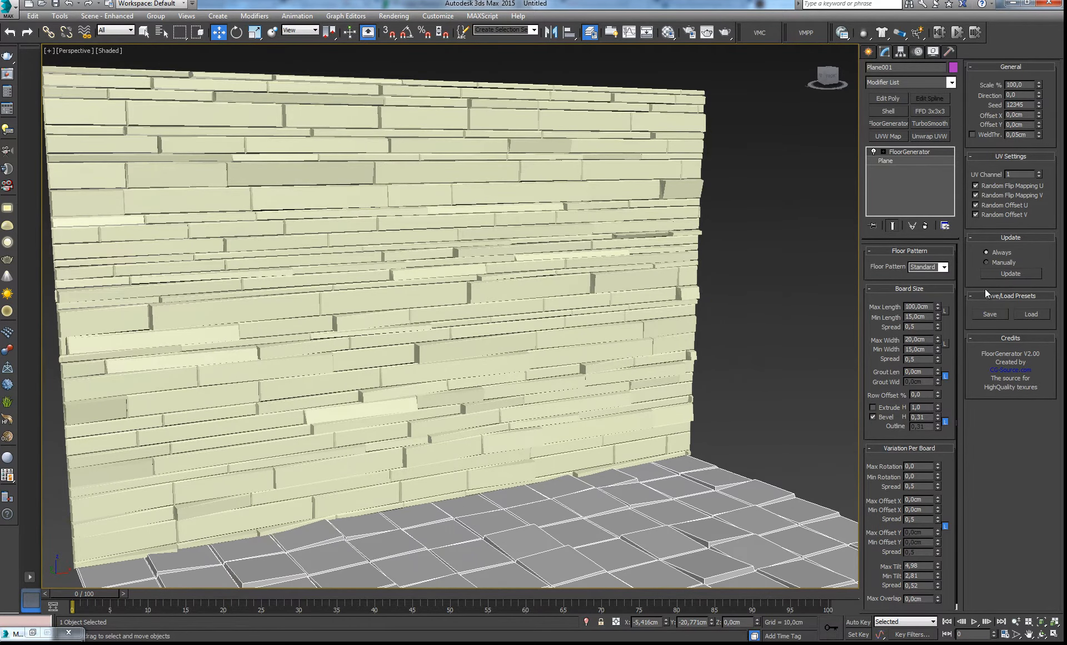
{"action": "left_click", "coordinate": [999, 275]}
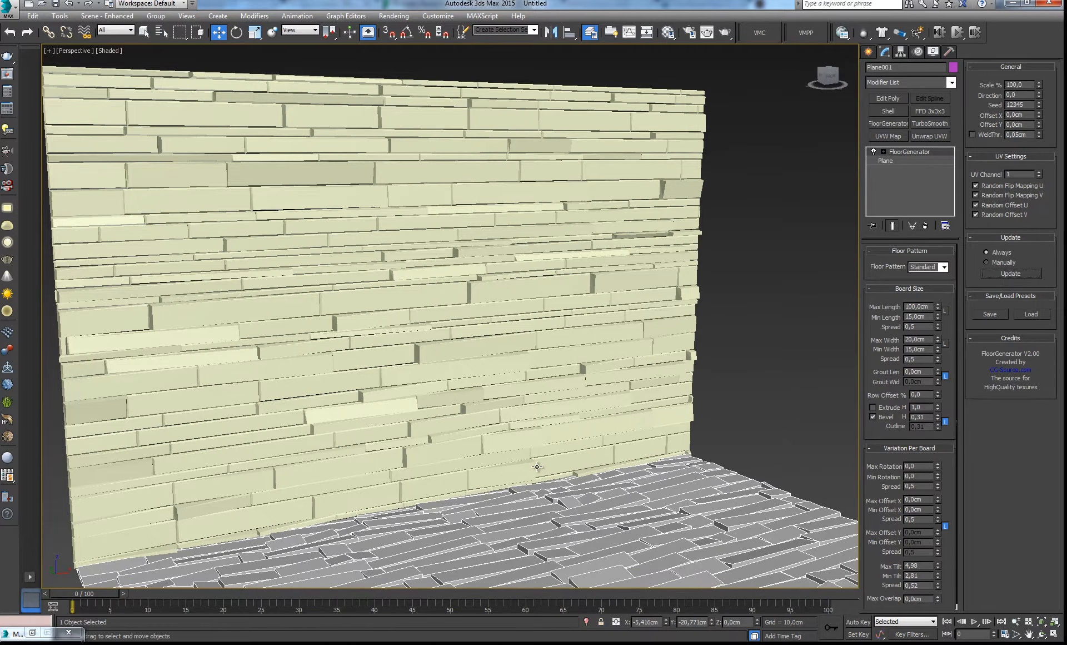
{"action": "middle_click_drag", "start_coordinate": [536, 466], "coordinate": [530, 431]}
{"action": "middle_click_drag", "start_coordinate": [531, 431], "coordinate": [493, 351]}
{"action": "scroll", "coordinate": [528, 435], "scroll_direction": "down", "scroll_amount": 4}
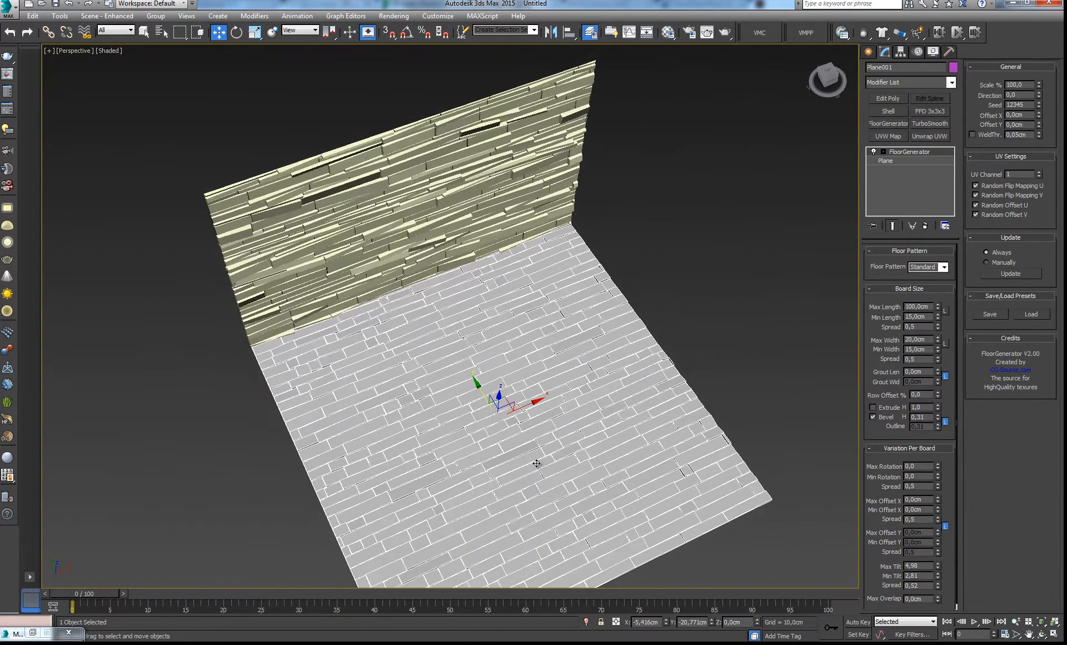
{"action": "scroll", "coordinate": [536, 463], "scroll_direction": "up", "scroll_amount": 5}
{"action": "scroll", "coordinate": [536, 463], "scroll_direction": "down", "scroll_amount": 5}
Select the wall plane, load the preset pared variacion 2.ini on it and update its pattern
{"action": "middle_click_drag", "start_coordinate": [536, 463], "coordinate": [432, 222], "text": "alt"}
{"action": "left_click", "coordinate": [431, 222]}
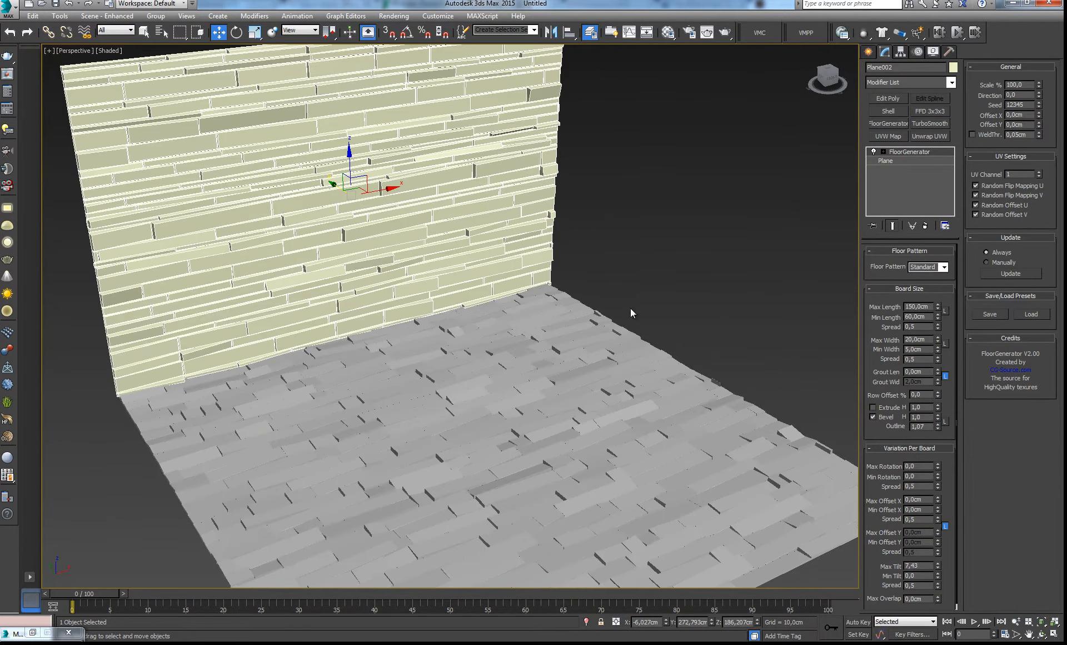
{"action": "left_click", "coordinate": [1030, 316]}
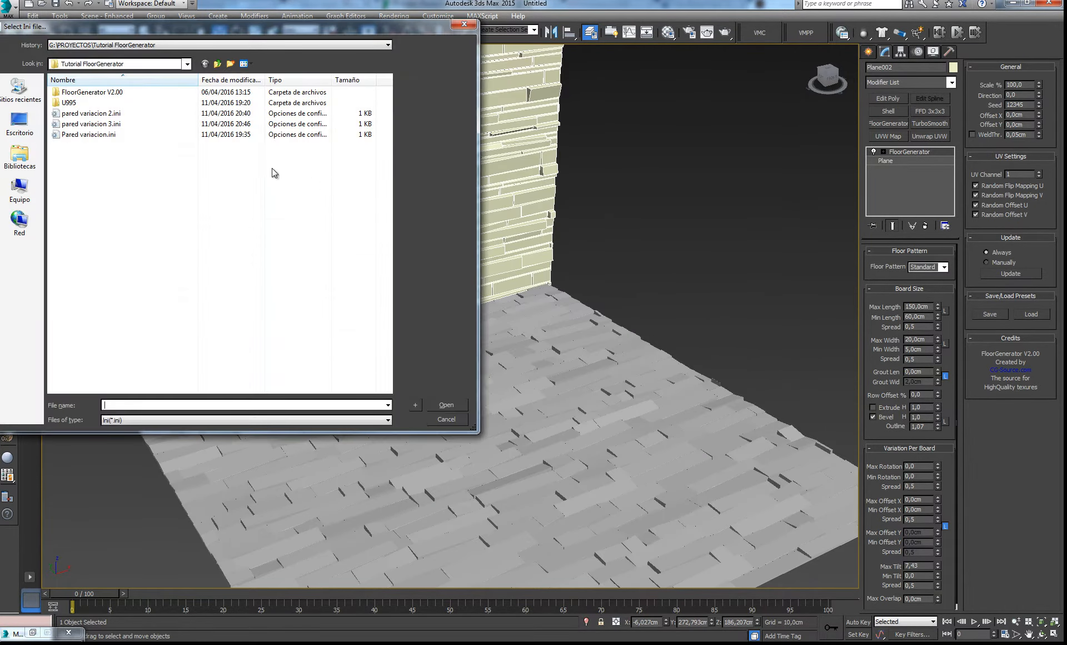
{"action": "left_click", "coordinate": [89, 114]}
{"action": "left_click", "coordinate": [452, 404]}
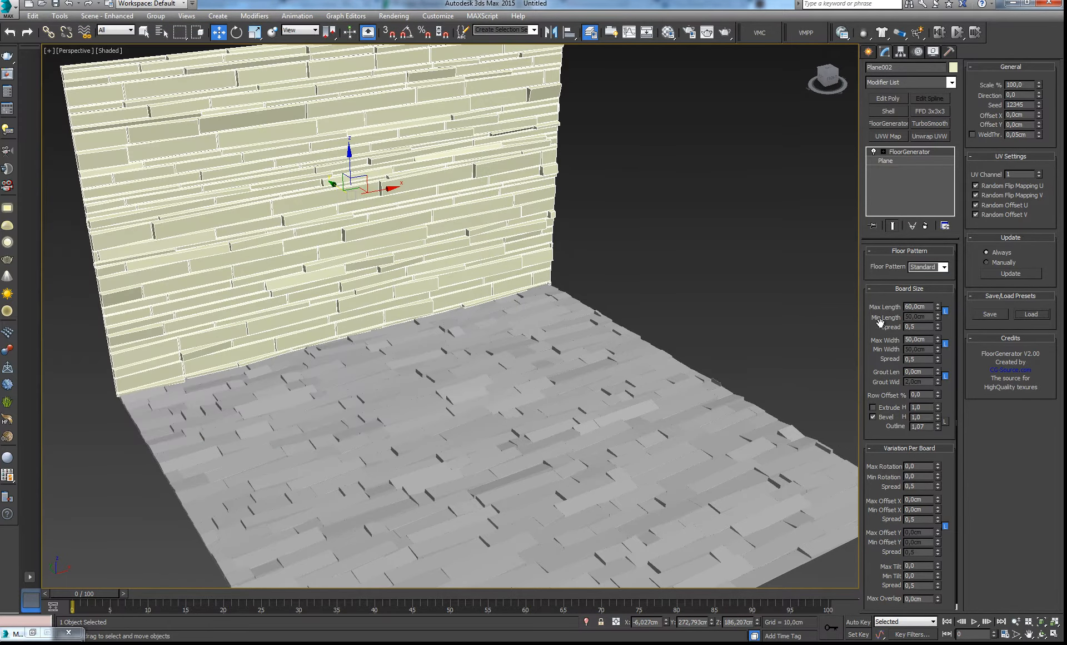
{"action": "left_click", "coordinate": [1015, 277]}
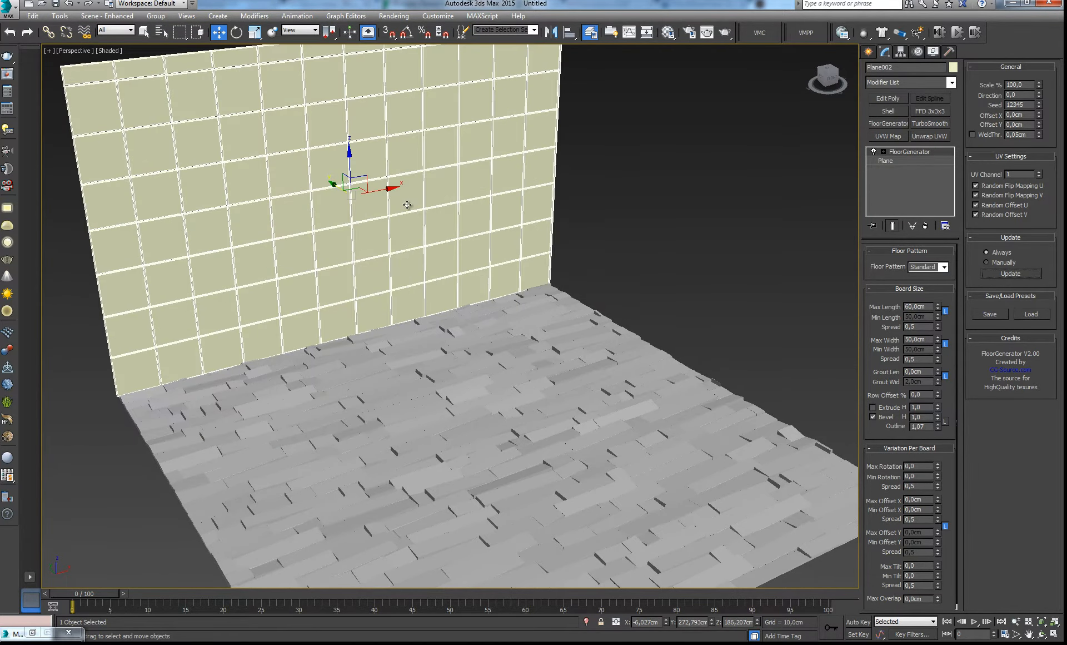
{"action": "middle_click_drag", "start_coordinate": [379, 240], "coordinate": [461, 395]}
{"action": "middle_click_drag", "start_coordinate": [462, 395], "coordinate": [457, 358], "text": "alt"}
{"action": "scroll", "coordinate": [457, 358], "scroll_direction": "up", "scroll_amount": 5}
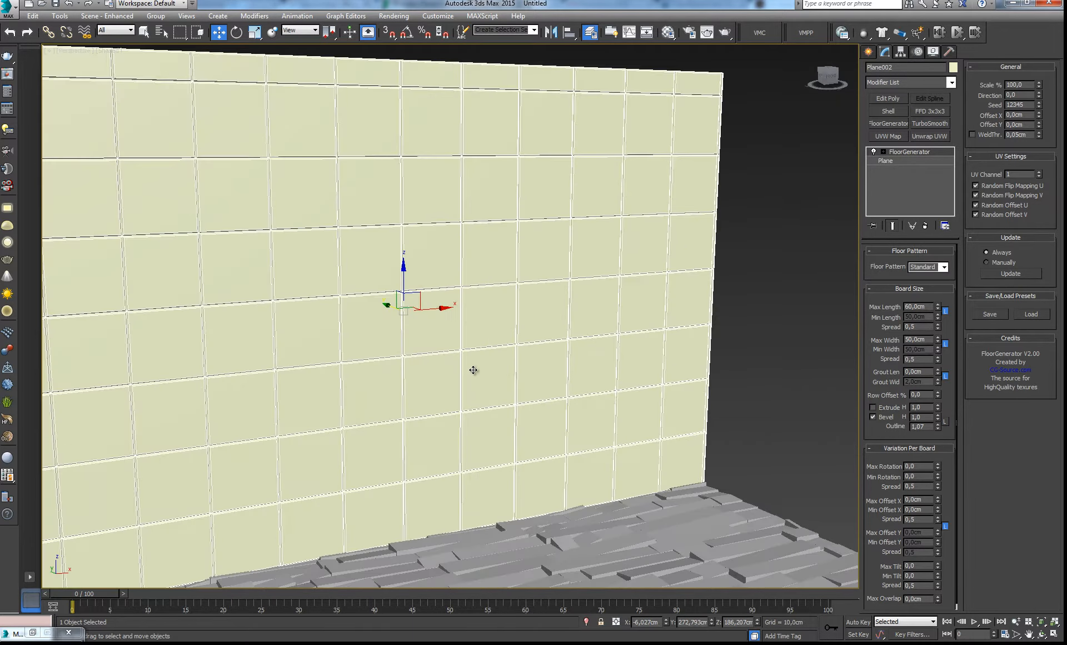
{"action": "scroll", "coordinate": [486, 329], "scroll_direction": "down", "scroll_amount": 6}
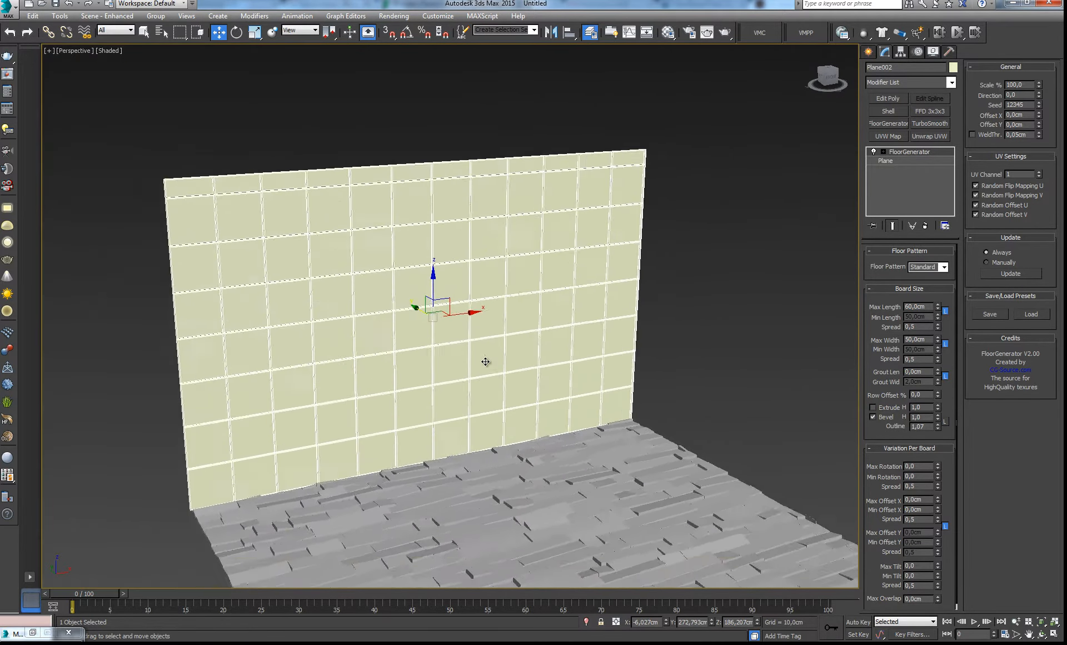
Add an Edit Poly modifier above FloorGenerator on the wall plane
{"action": "middle_click_drag", "start_coordinate": [486, 374], "coordinate": [489, 387], "text": "alt"}
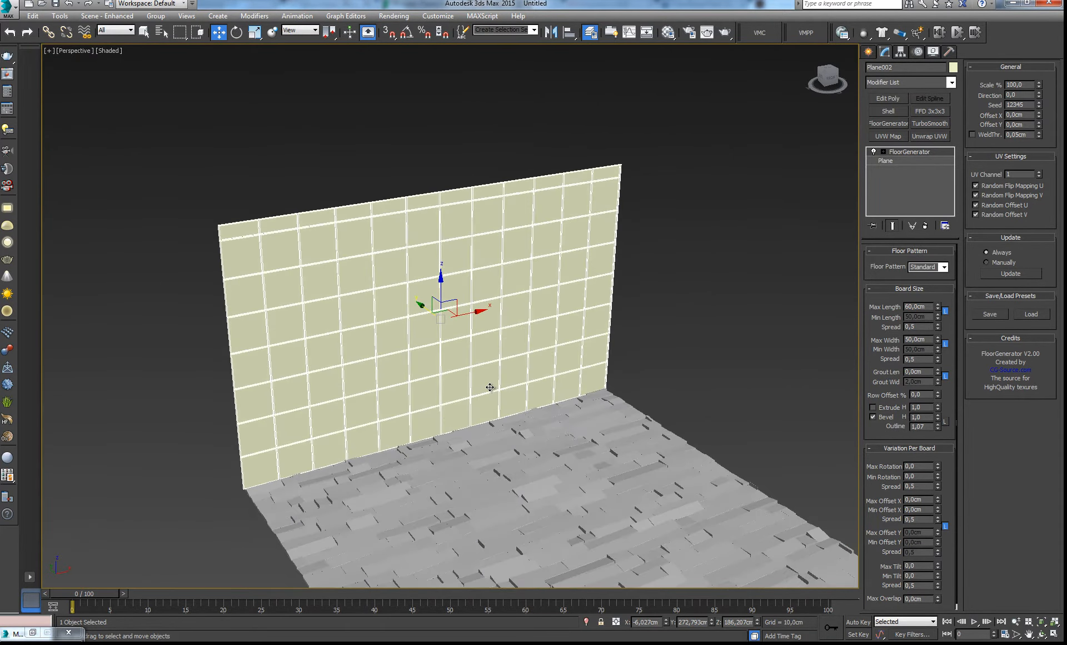
{"action": "middle_click_drag", "start_coordinate": [552, 411], "coordinate": [523, 302], "text": "alt"}
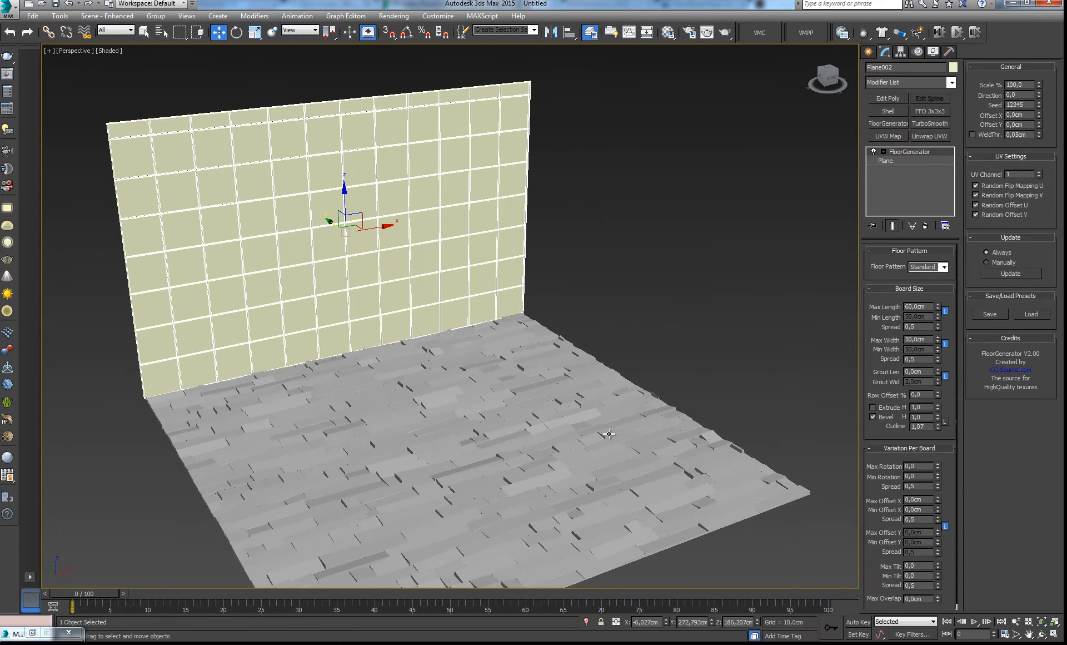
{"action": "middle_click_drag", "start_coordinate": [609, 434], "coordinate": [577, 449], "text": "alt"}
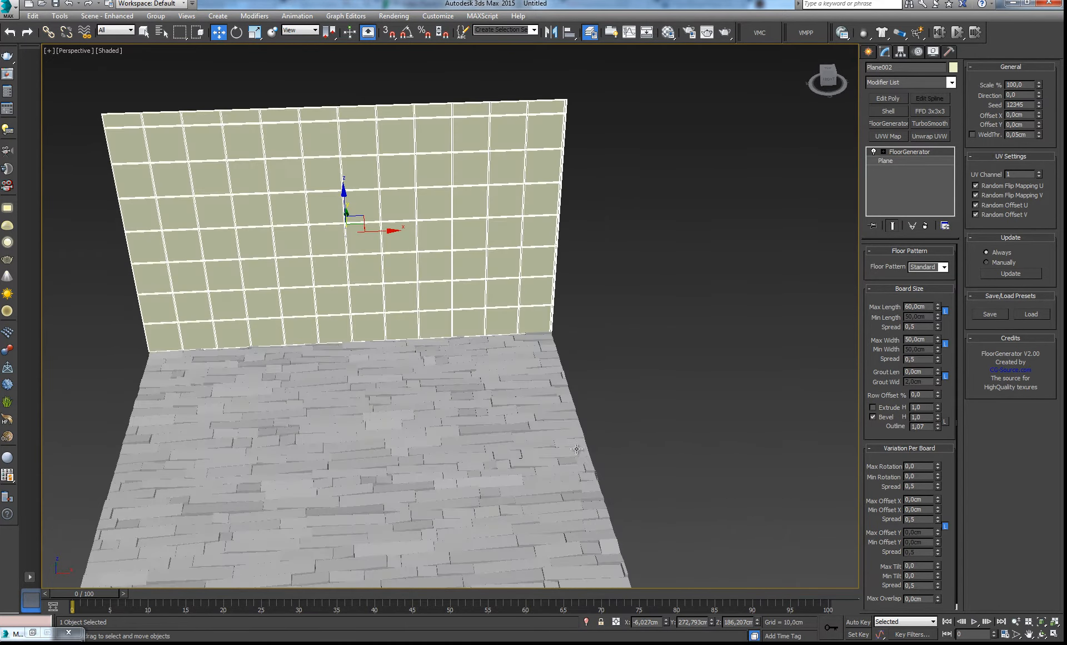
{"action": "left_click", "coordinate": [892, 99]}
Create a new standard plane on the ground beside the tiled floor, about 890 cm long and 624 cm wide
{"action": "middle_click_drag", "start_coordinate": [660, 321], "coordinate": [478, 289]}
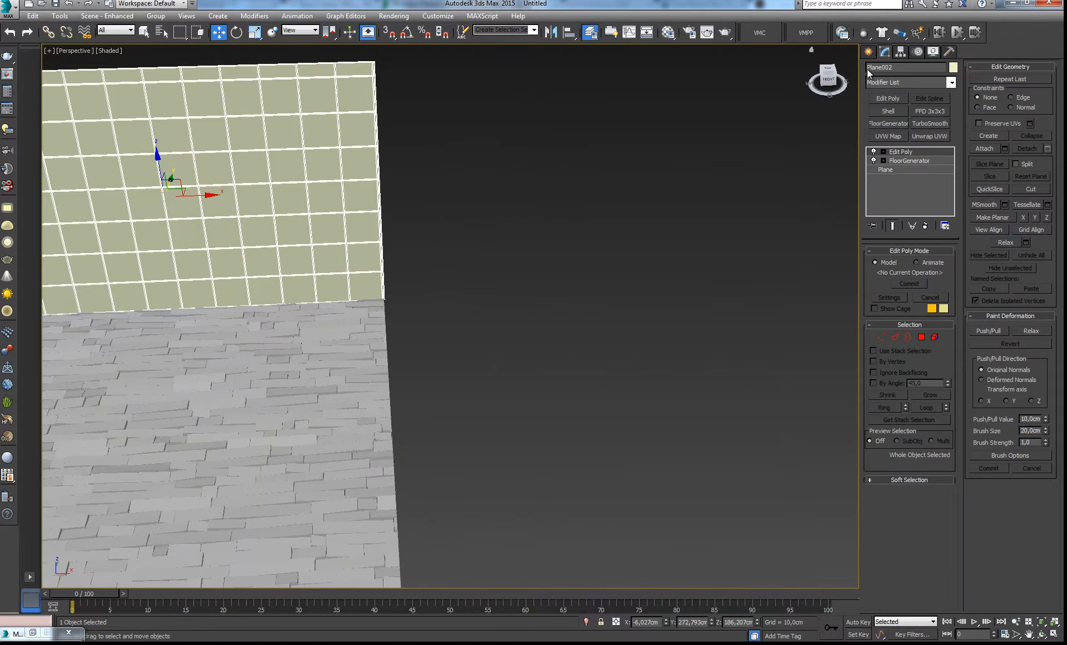
{"action": "left_click", "coordinate": [869, 52]}
{"action": "left_click", "coordinate": [921, 167]}
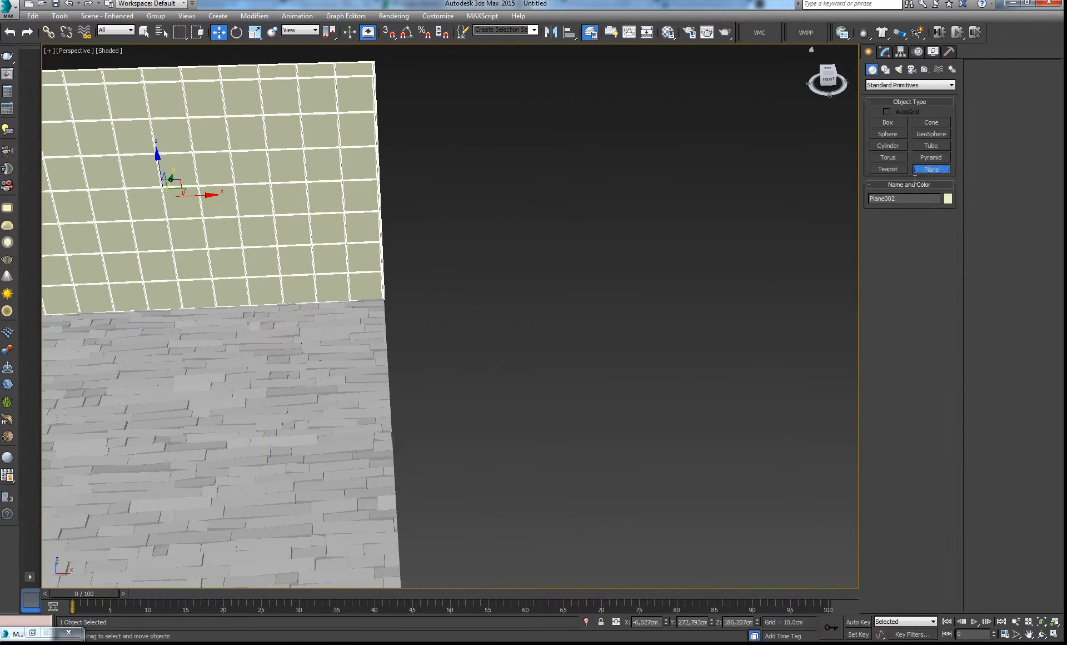
{"action": "left_click_drag", "start_coordinate": [543, 507], "coordinate": [792, 178]}
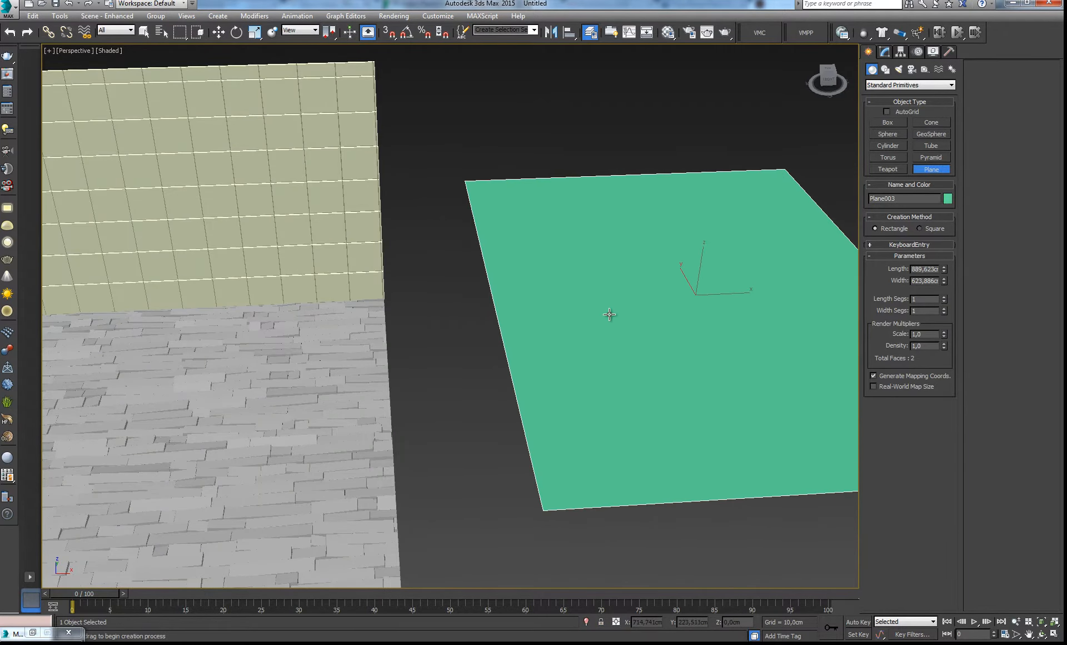
{"action": "scroll", "coordinate": [599, 303], "scroll_direction": "down", "scroll_amount": 3}
{"action": "middle_click_drag", "start_coordinate": [499, 279], "coordinate": [497, 302]}
{"action": "key", "text": "w"}
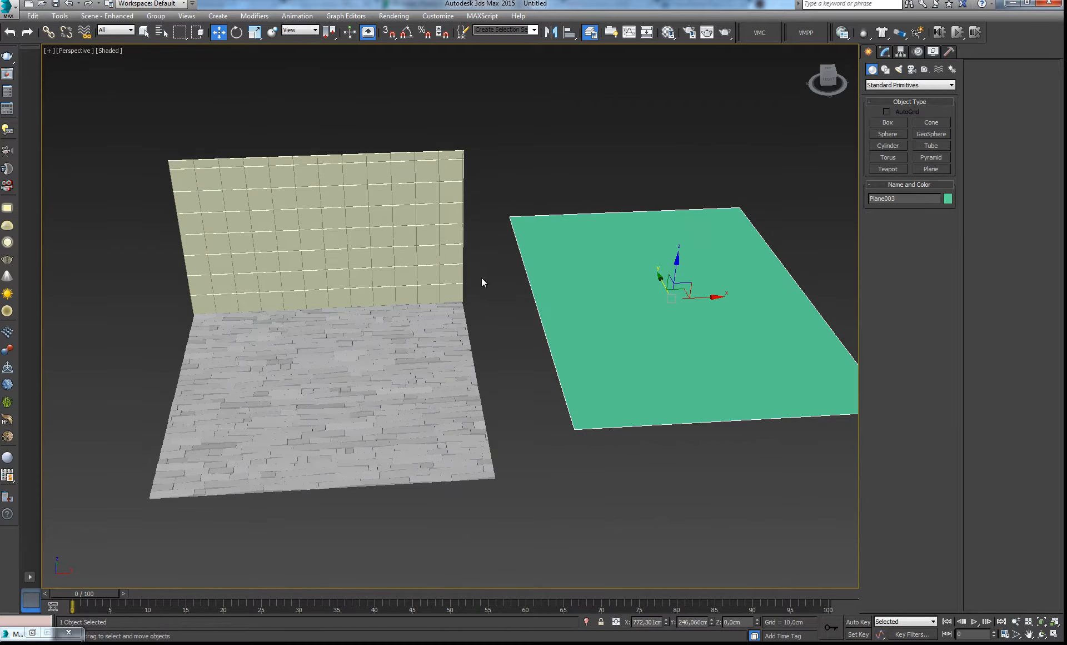
Copy the FloorGenerator modifier from the plank floor plane and paste it onto the new green plane
{"action": "middle_click_drag", "start_coordinate": [407, 385], "coordinate": [467, 431]}
{"action": "scroll", "coordinate": [419, 392], "scroll_direction": "up", "scroll_amount": 5}
{"action": "left_click", "coordinate": [418, 392]}
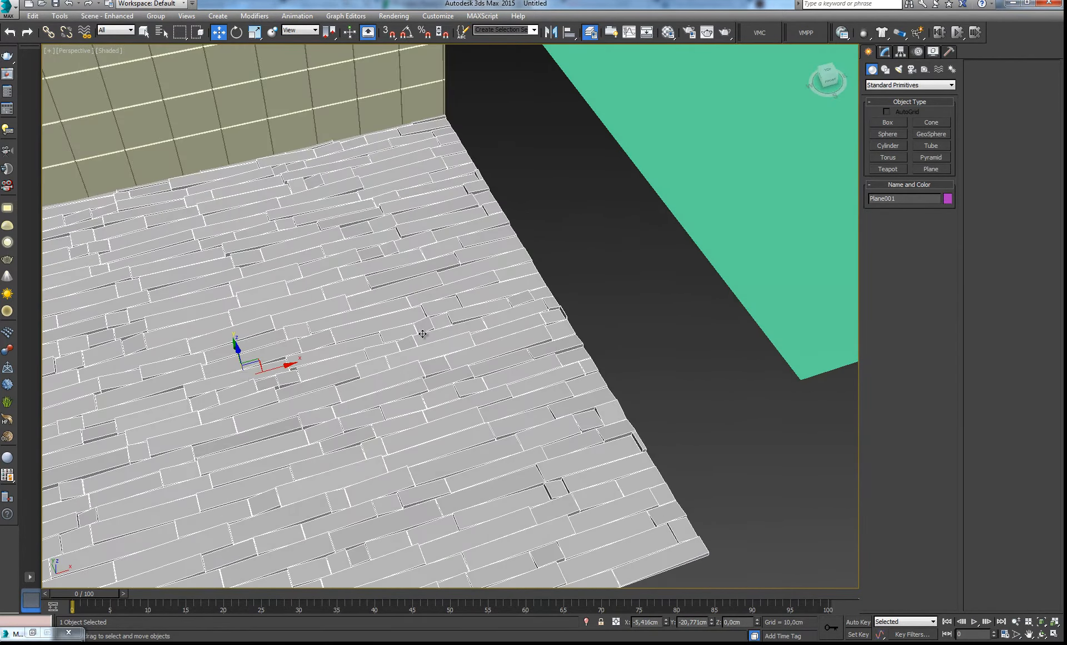
{"action": "scroll", "coordinate": [442, 351], "scroll_direction": "down", "scroll_amount": 3}
{"action": "scroll", "coordinate": [442, 350], "scroll_direction": "down", "scroll_amount": 3}
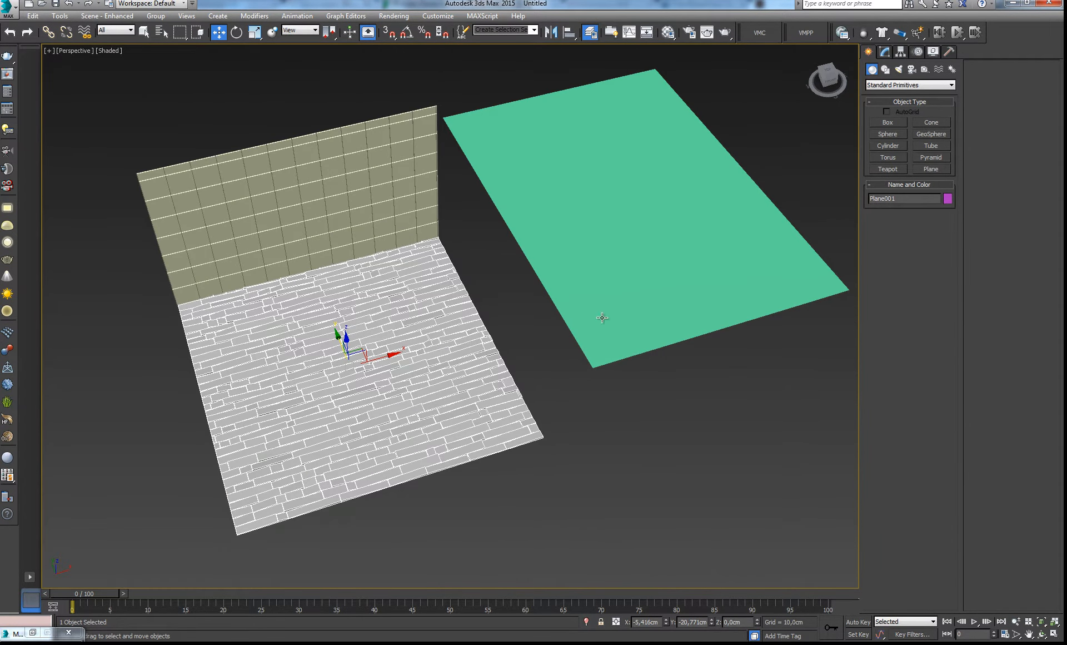
{"action": "left_click", "coordinate": [885, 51]}
{"action": "right_click", "coordinate": [901, 153]}
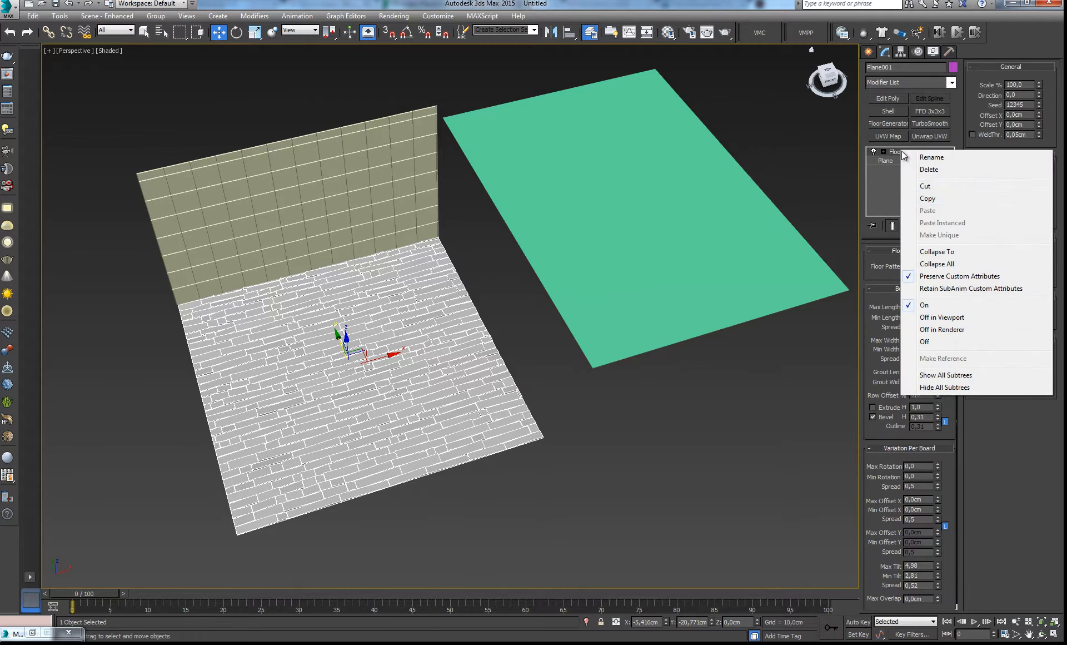
{"action": "left_click", "coordinate": [922, 199]}
{"action": "left_click", "coordinate": [696, 228]}
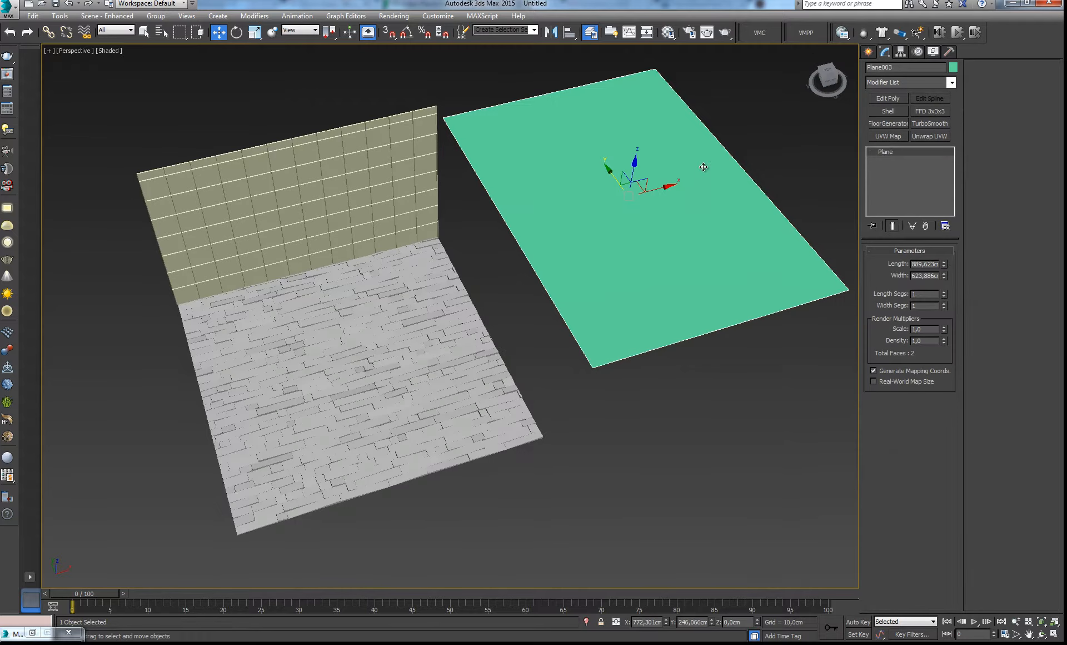
{"action": "right_click", "coordinate": [896, 152]}
{"action": "left_click", "coordinate": [918, 159]}
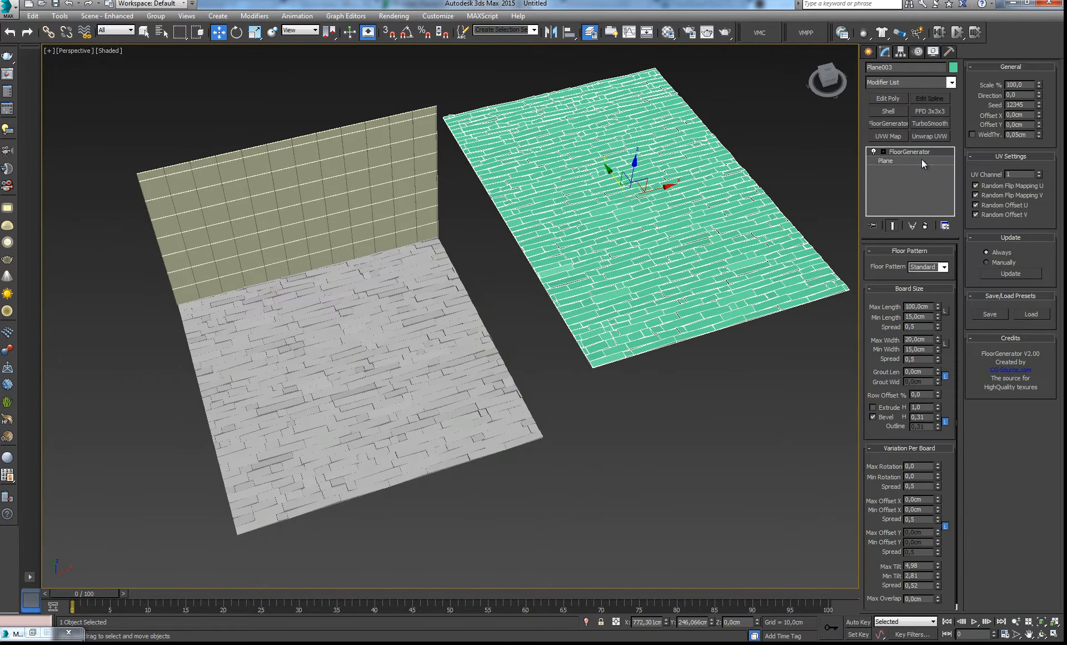
Examine the green plane's plank pattern close up and from several angles, checking the variation in board size and tilt
{"action": "scroll", "coordinate": [628, 281], "scroll_direction": "up", "scroll_amount": 5}
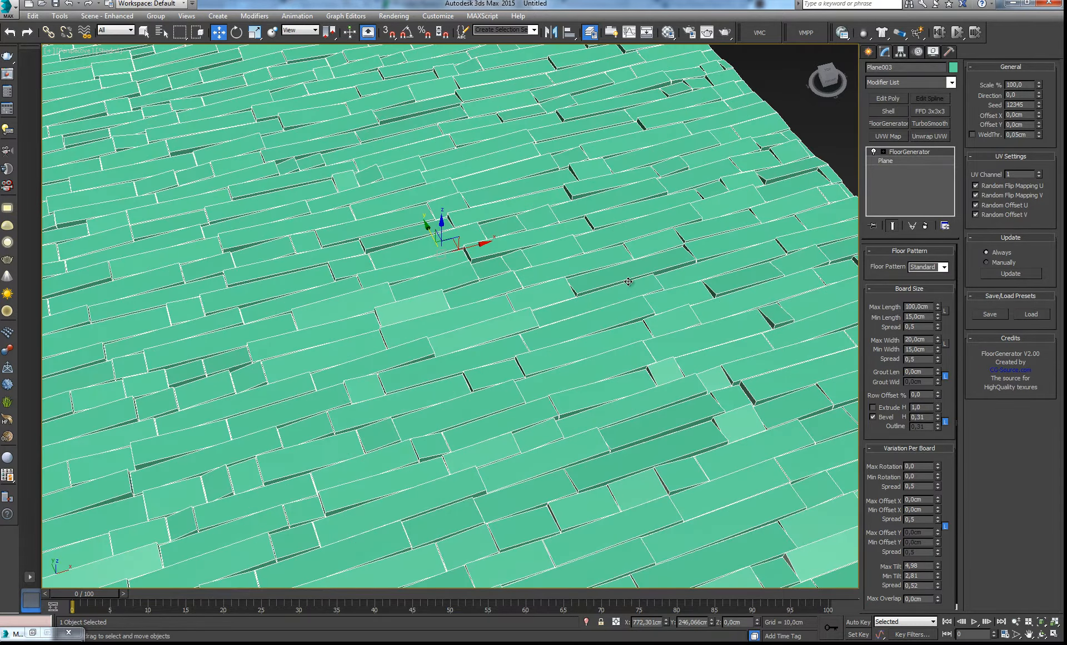
{"action": "scroll", "coordinate": [628, 282], "scroll_direction": "down", "scroll_amount": 4}
{"action": "middle_click_drag", "start_coordinate": [621, 319], "coordinate": [635, 300], "text": "alt"}
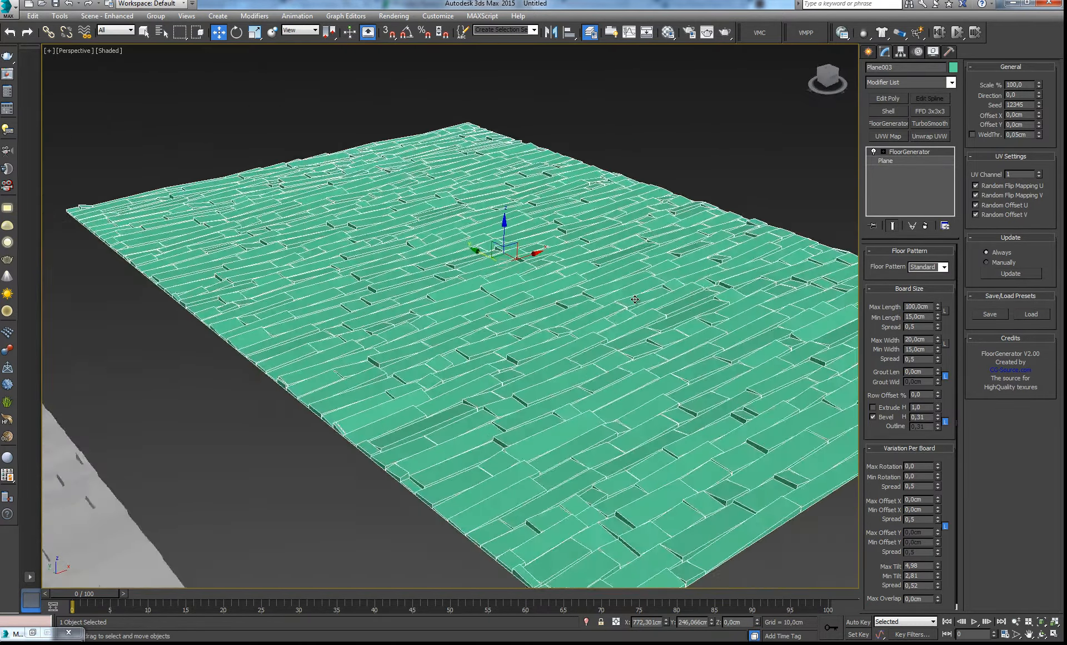
{"action": "scroll", "coordinate": [635, 299], "scroll_direction": "down", "scroll_amount": 3}
{"action": "scroll", "coordinate": [562, 306], "scroll_direction": "down", "scroll_amount": 4}
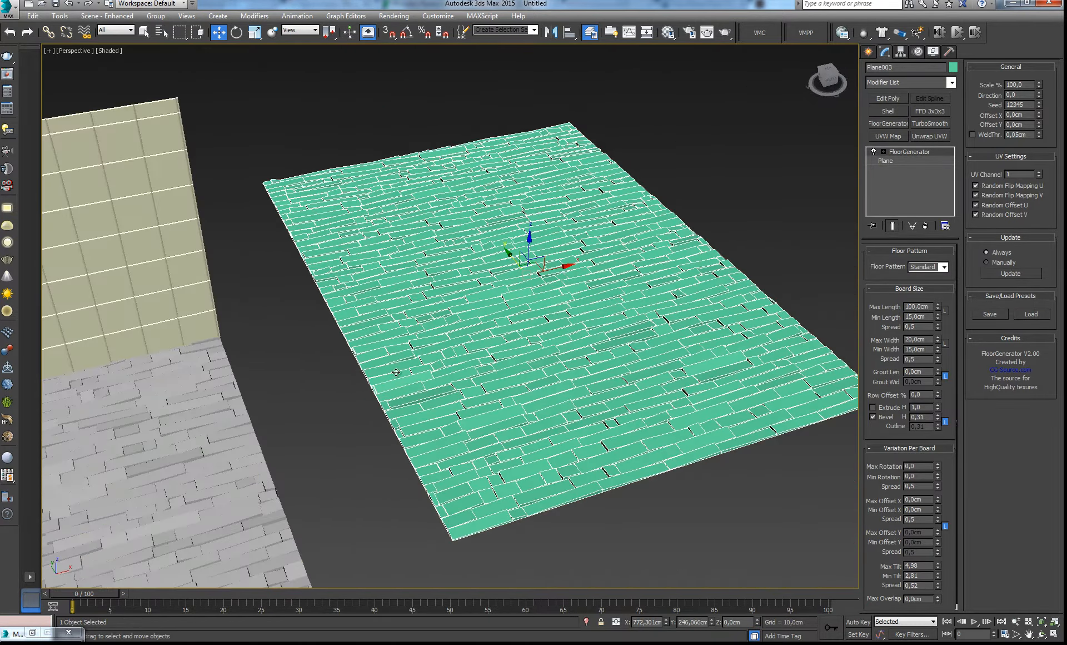
{"action": "middle_click_drag", "start_coordinate": [396, 371], "coordinate": [401, 322]}
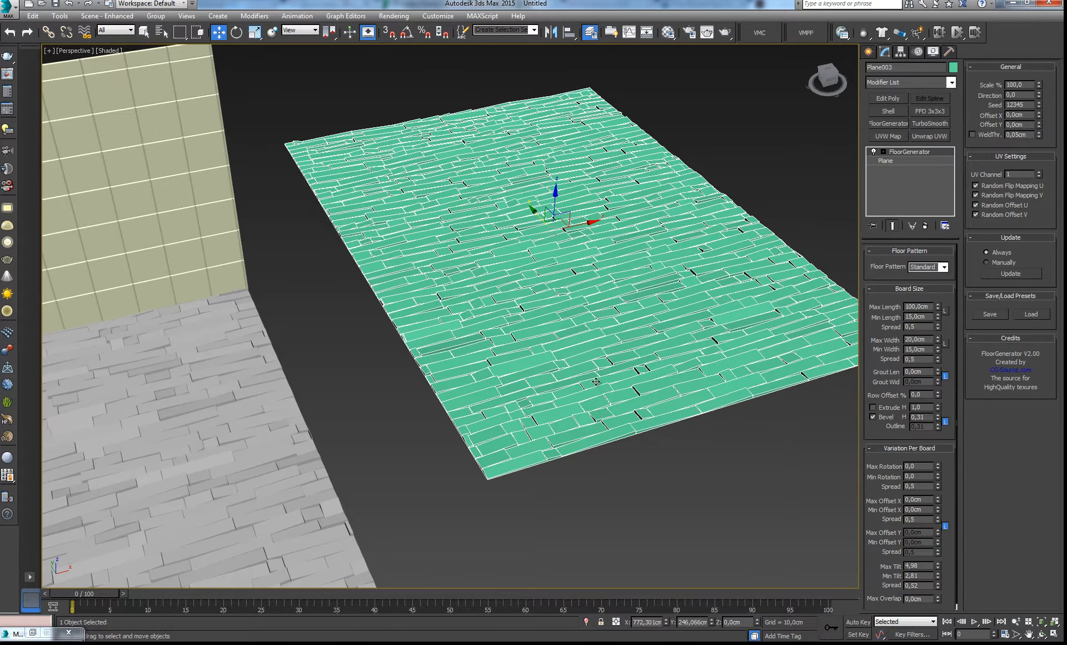
{"action": "middle_click_drag", "start_coordinate": [573, 363], "coordinate": [602, 369]}
{"action": "scroll", "coordinate": [566, 377], "scroll_direction": "up", "scroll_amount": 4}
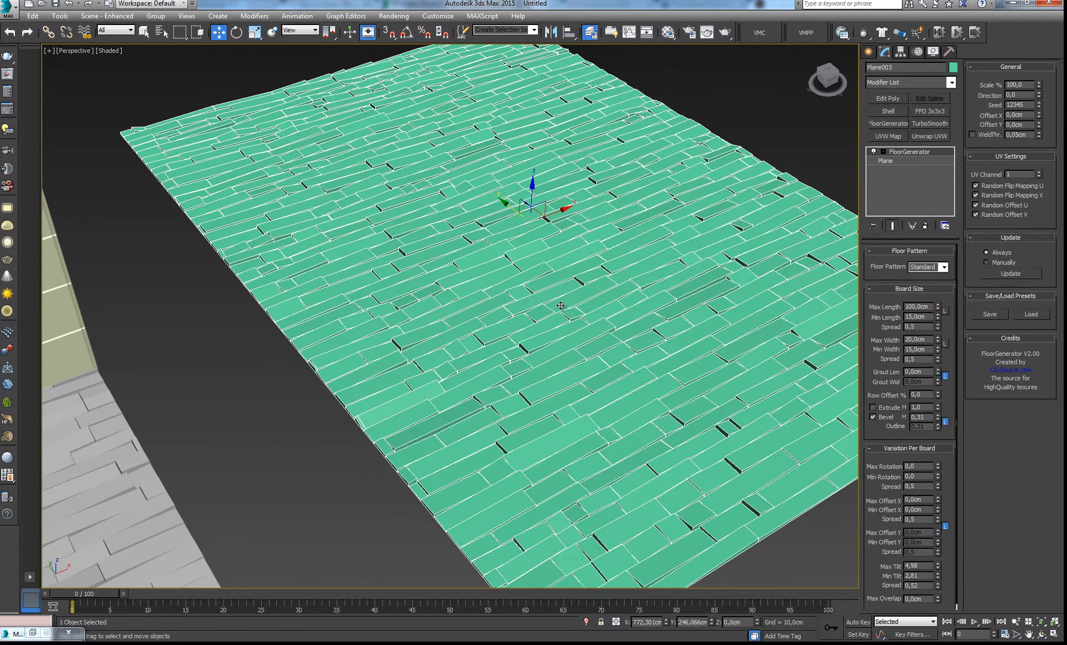
{"action": "scroll", "coordinate": [562, 309], "scroll_direction": "down", "scroll_amount": 6}
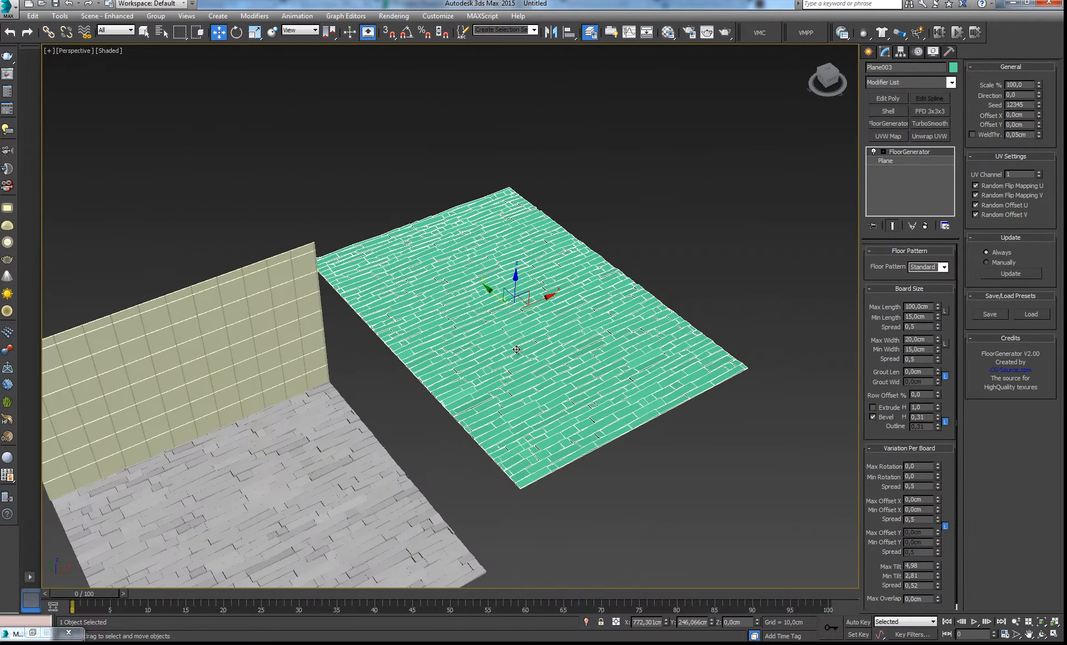
{"action": "scroll", "coordinate": [516, 350], "scroll_direction": "up", "scroll_amount": 3}
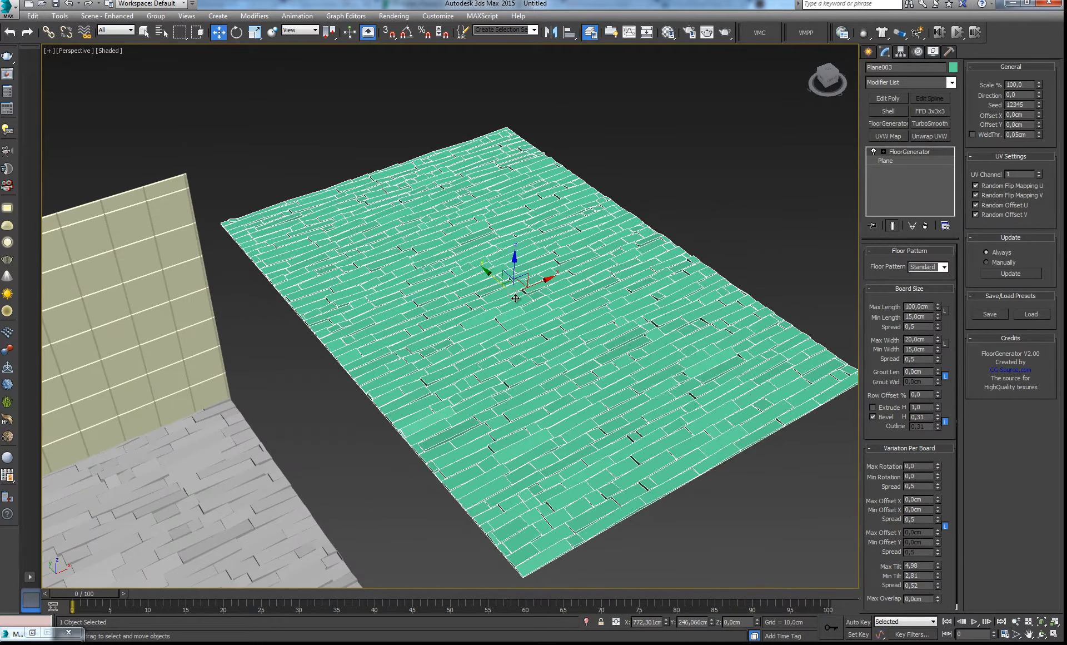
{"action": "scroll", "coordinate": [509, 306], "scroll_direction": "up", "scroll_amount": 3}
{"action": "scroll", "coordinate": [507, 301], "scroll_direction": "up", "scroll_amount": 3}
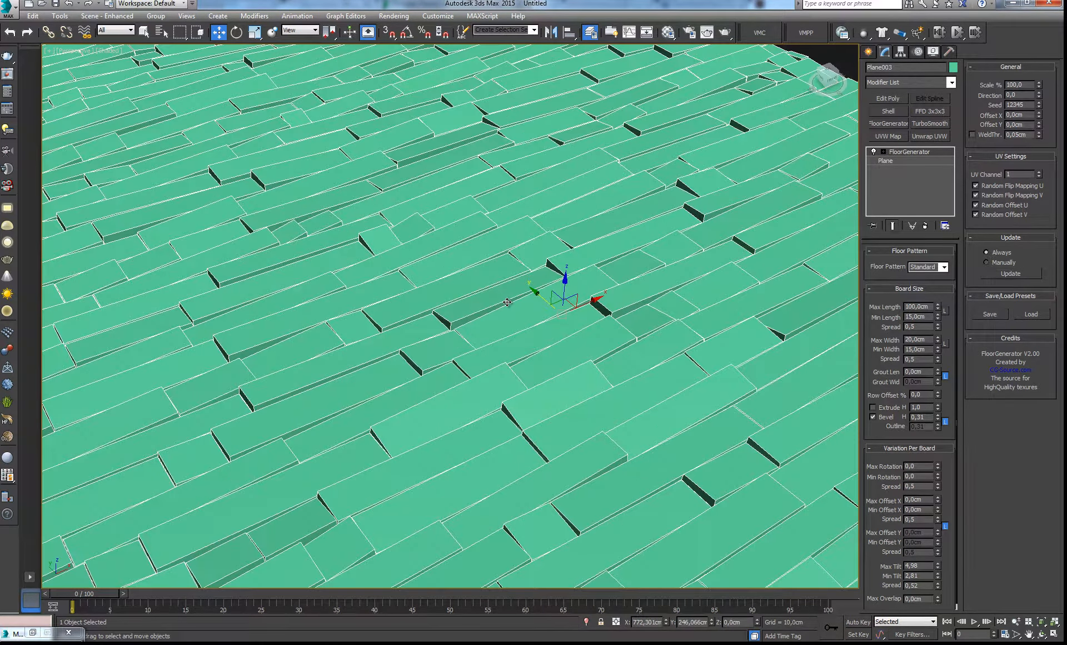
{"action": "scroll", "coordinate": [507, 302], "scroll_direction": "down", "scroll_amount": 3}
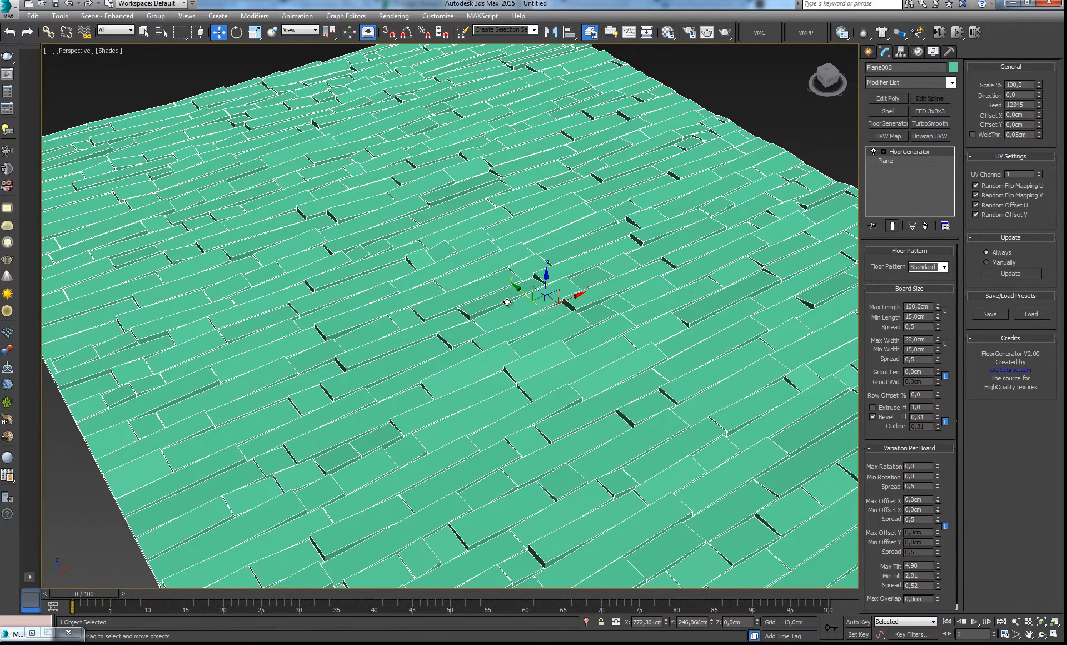
{"action": "middle_click_drag", "start_coordinate": [543, 338], "coordinate": [601, 286]}
{"action": "scroll", "coordinate": [531, 303], "scroll_direction": "down", "scroll_amount": 3}
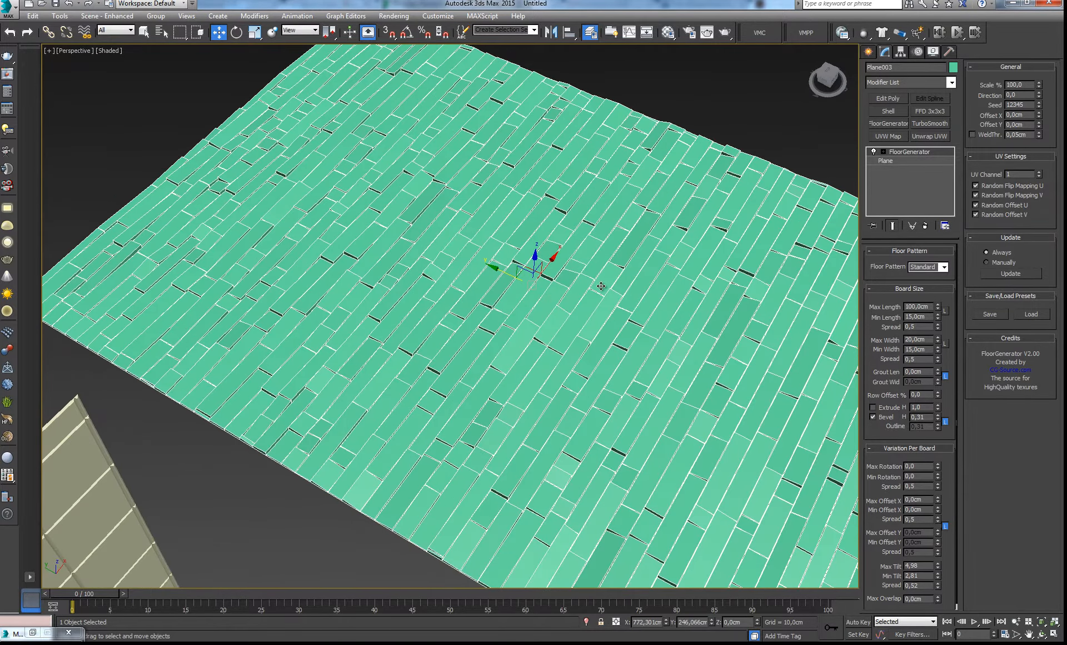
{"action": "scroll", "coordinate": [601, 286], "scroll_direction": "up", "scroll_amount": 2}
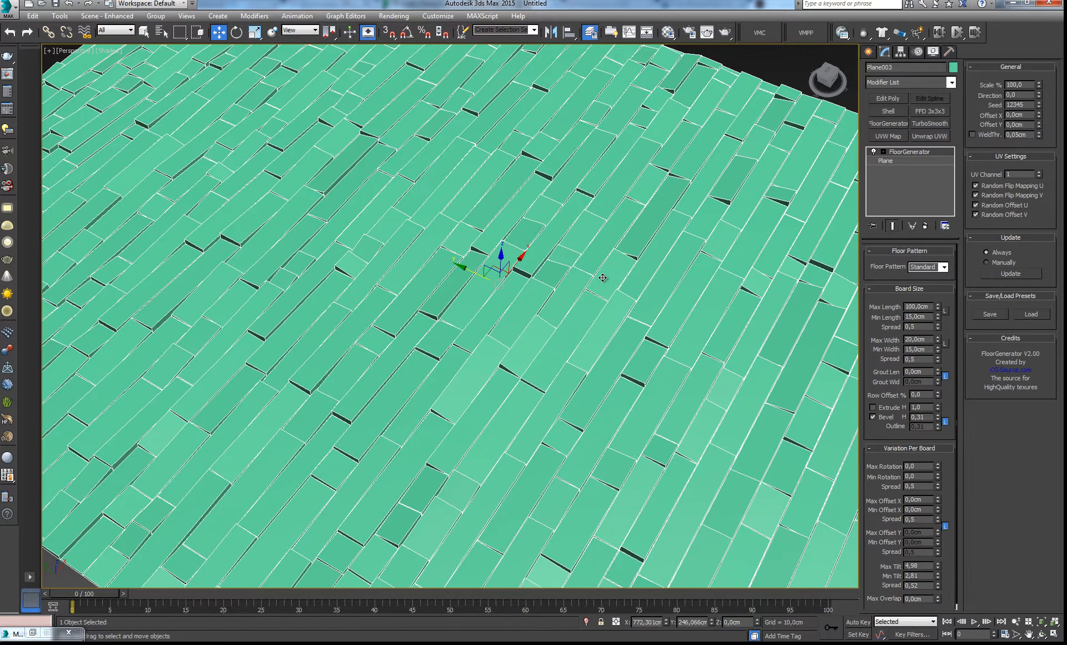
{"action": "scroll", "coordinate": [608, 310], "scroll_direction": "up", "scroll_amount": 1}
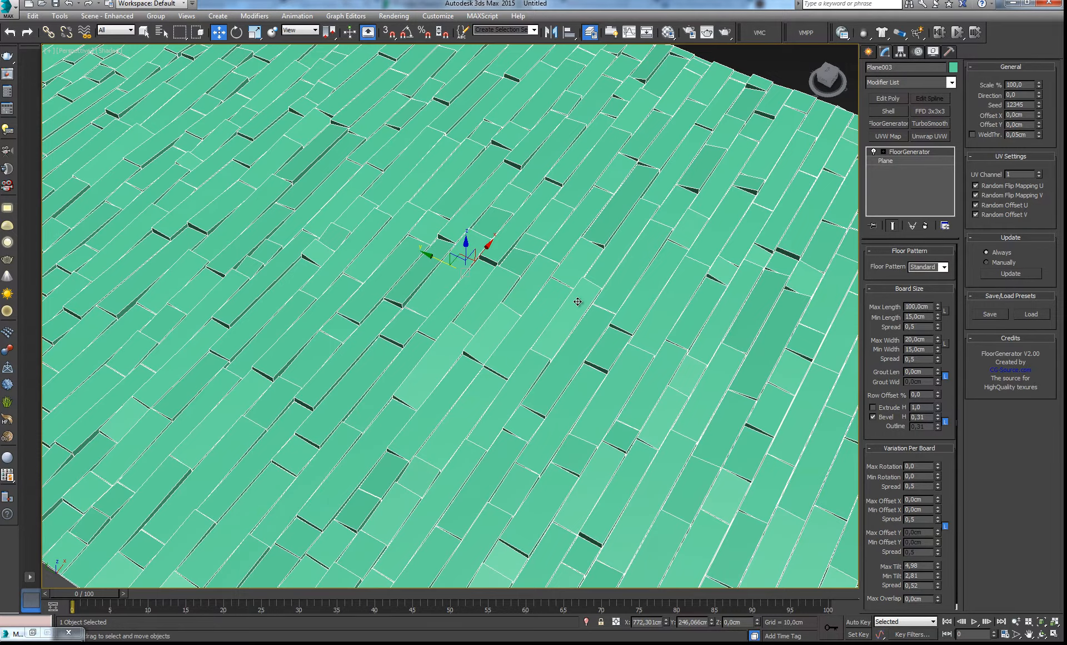
{"action": "scroll", "coordinate": [578, 301], "scroll_direction": "down", "scroll_amount": 5}
{"action": "scroll", "coordinate": [603, 277], "scroll_direction": "down", "scroll_amount": 1}
{"action": "scroll", "coordinate": [545, 302], "scroll_direction": "up", "scroll_amount": 6}
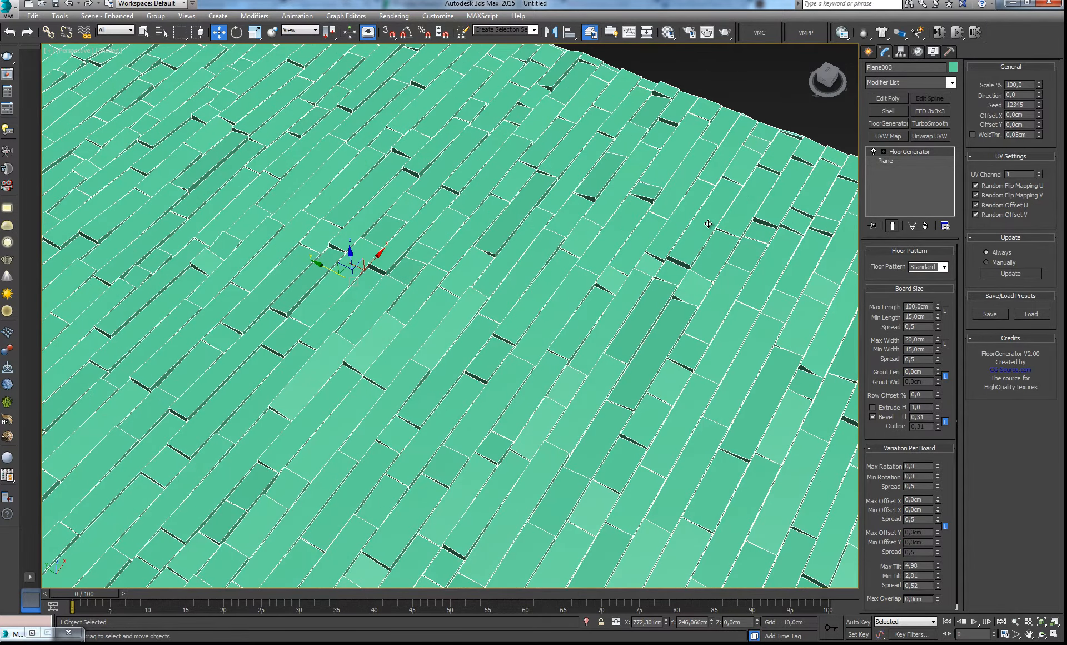
{"action": "middle_click_drag", "start_coordinate": [708, 224], "coordinate": [579, 174]}
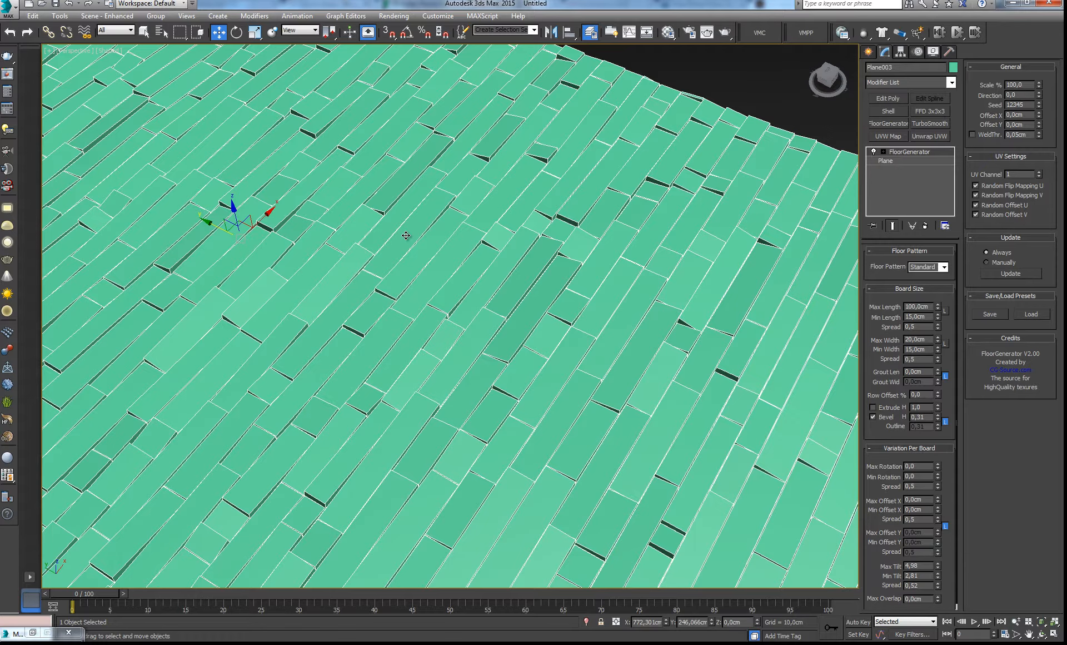
{"action": "scroll", "coordinate": [462, 261], "scroll_direction": "down", "scroll_amount": 5}
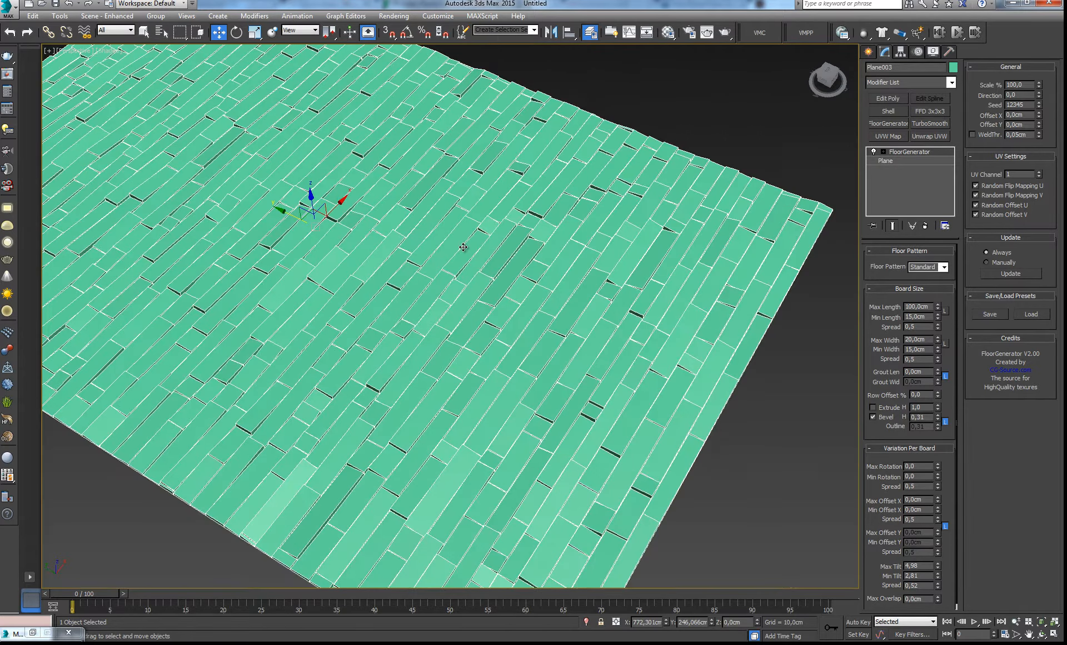
{"action": "middle_click_drag", "start_coordinate": [404, 162], "coordinate": [488, 225]}
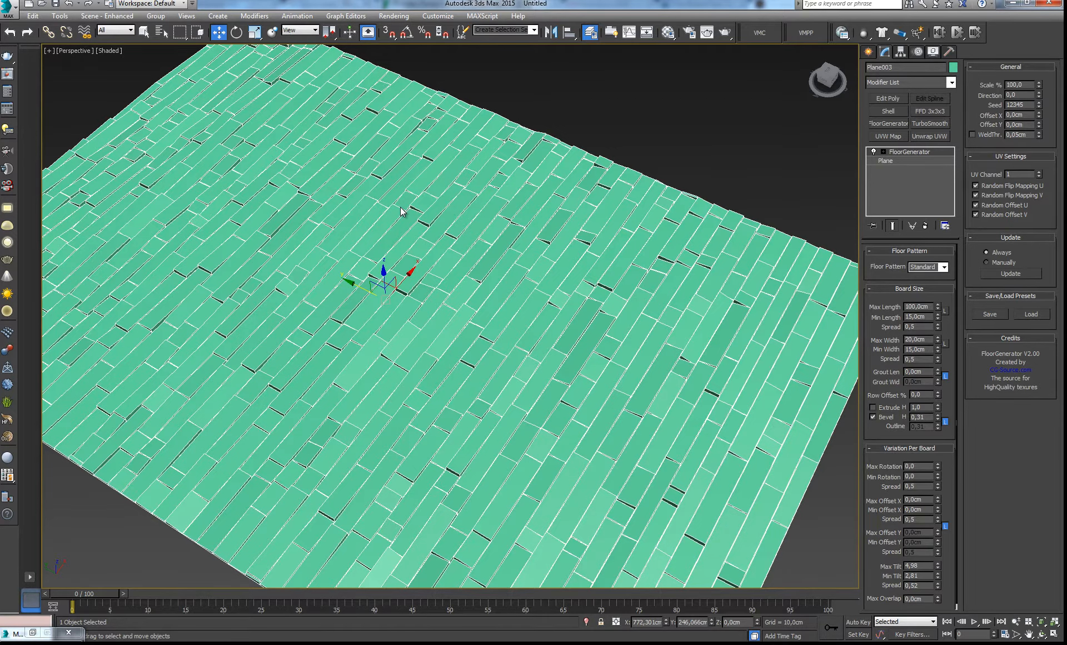
{"action": "middle_click_drag", "start_coordinate": [401, 206], "coordinate": [418, 277], "text": "alt"}
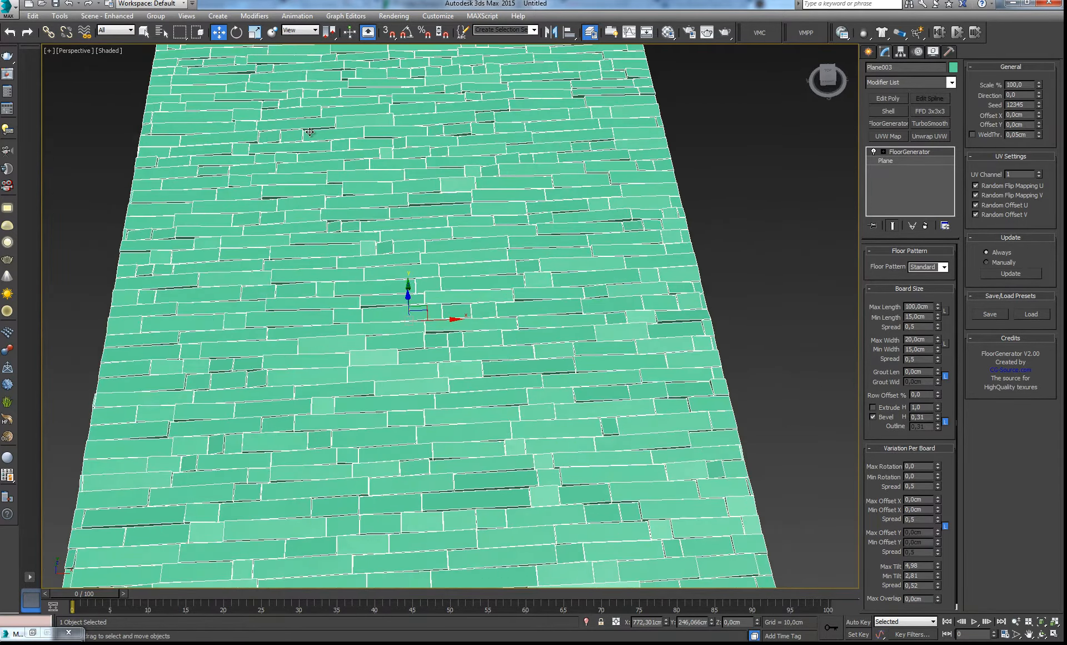
Switch to the browser, preview the Ash boards set and its 100% crop among CG-Source's Wood Boards MultiTextures, and return to 3ds Max
{"action": "left_click", "coordinate": [88, 643]}
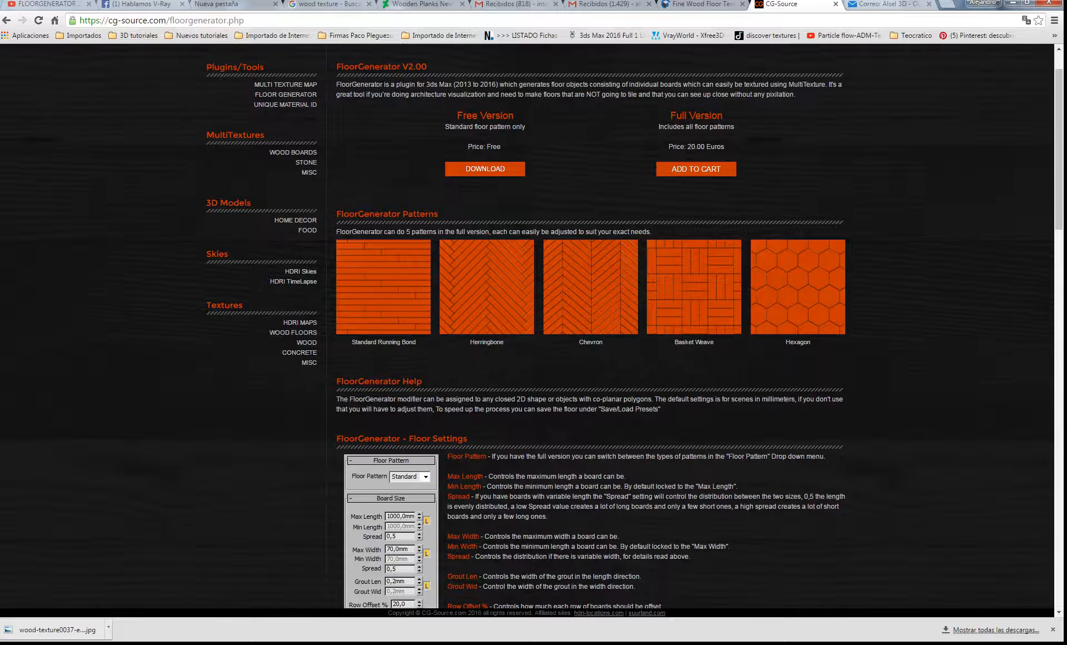
{"action": "left_click", "coordinate": [310, 153]}
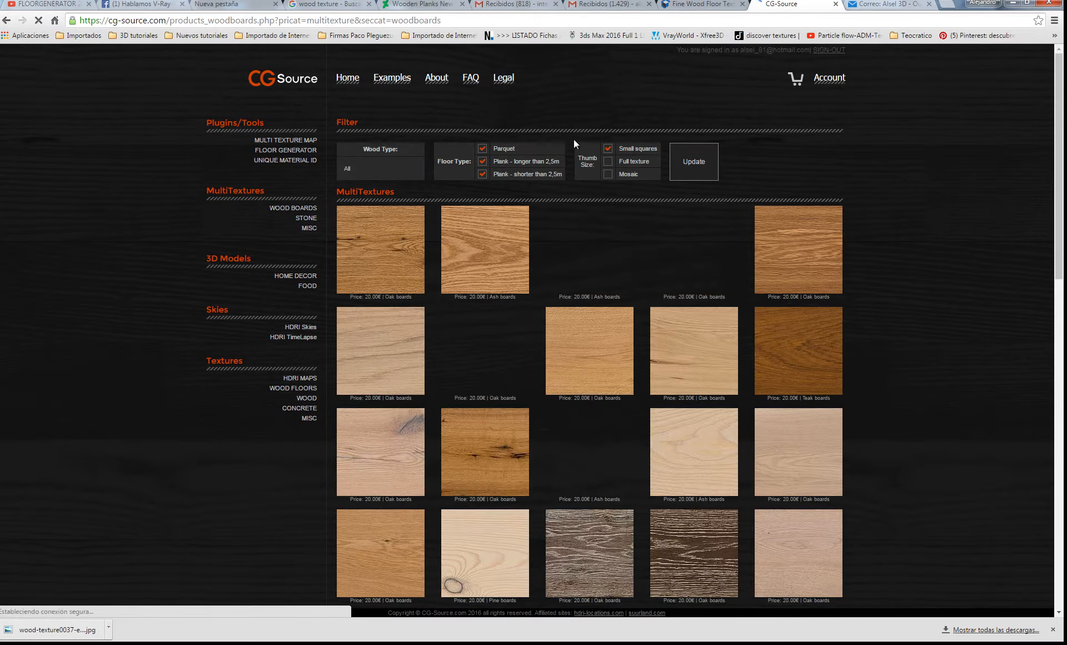
{"action": "scroll", "coordinate": [685, 322], "scroll_direction": "down", "scroll_amount": 3}
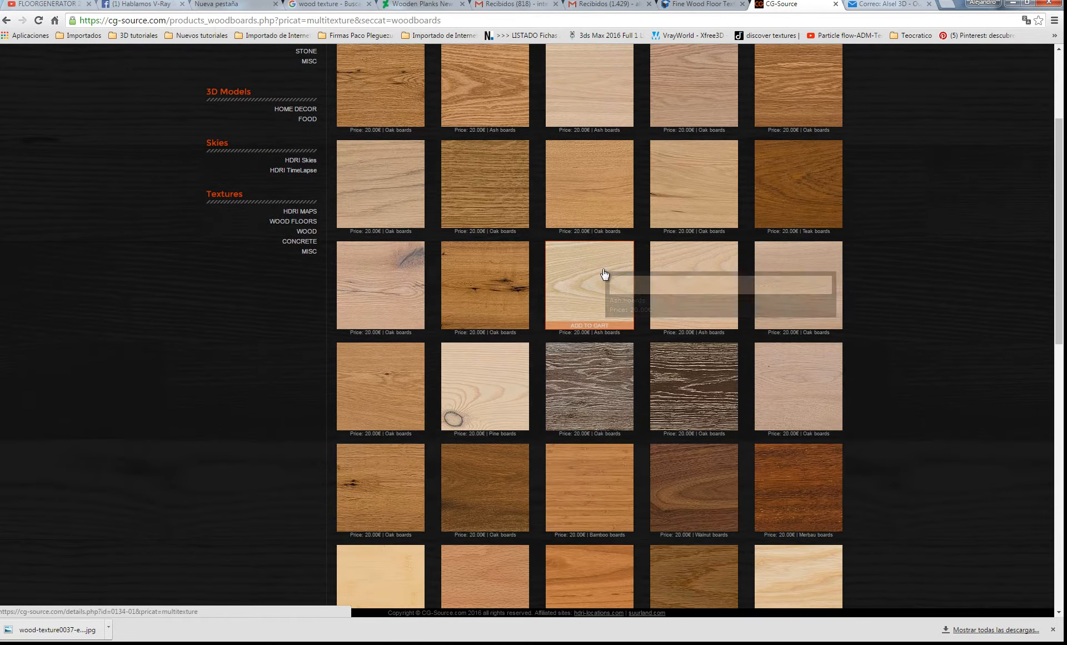
{"action": "left_click", "coordinate": [605, 279]}
{"action": "left_click", "coordinate": [770, 371]}
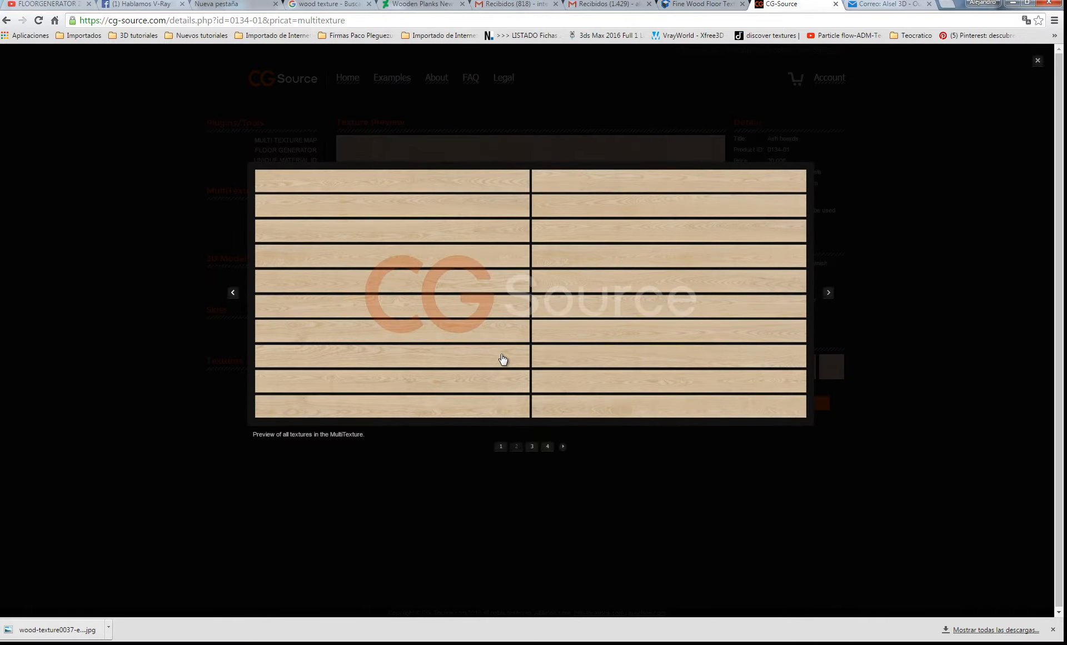
{"action": "left_click", "coordinate": [547, 445]}
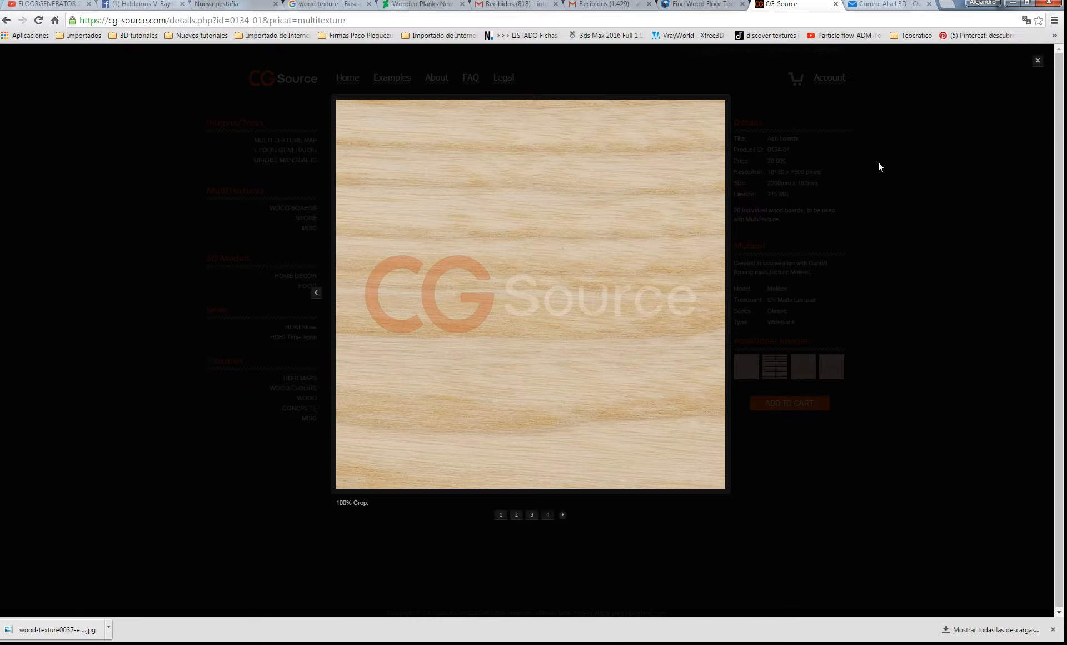
{"action": "left_click", "coordinate": [1012, 3]}
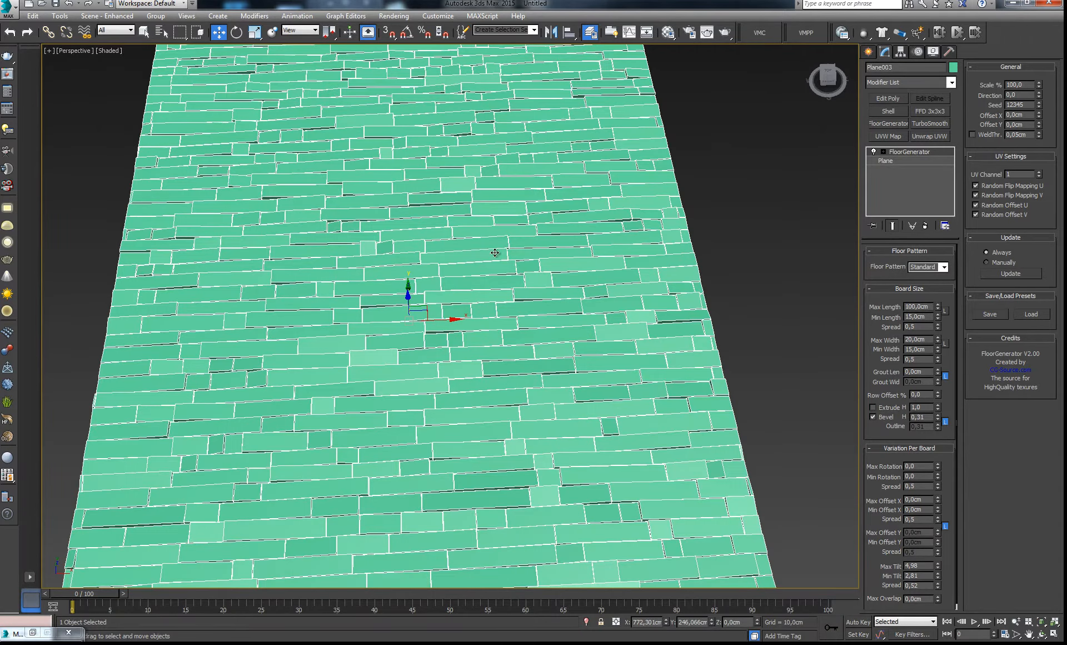
Switch to the file explorer, look through the wood board images in the Tutorial FloorGenerator project's U995 folder, and return to 3ds Max
{"action": "mouse_move", "coordinate": [495, 253]}
{"action": "middle_mouse_down", "text": "alt"}
{"action": "mouse_move", "coordinate": [524, 259]}
{"action": "mouse_move", "coordinate": [506, 260]}
{"action": "middle_mouse_up", "text": "alt"}
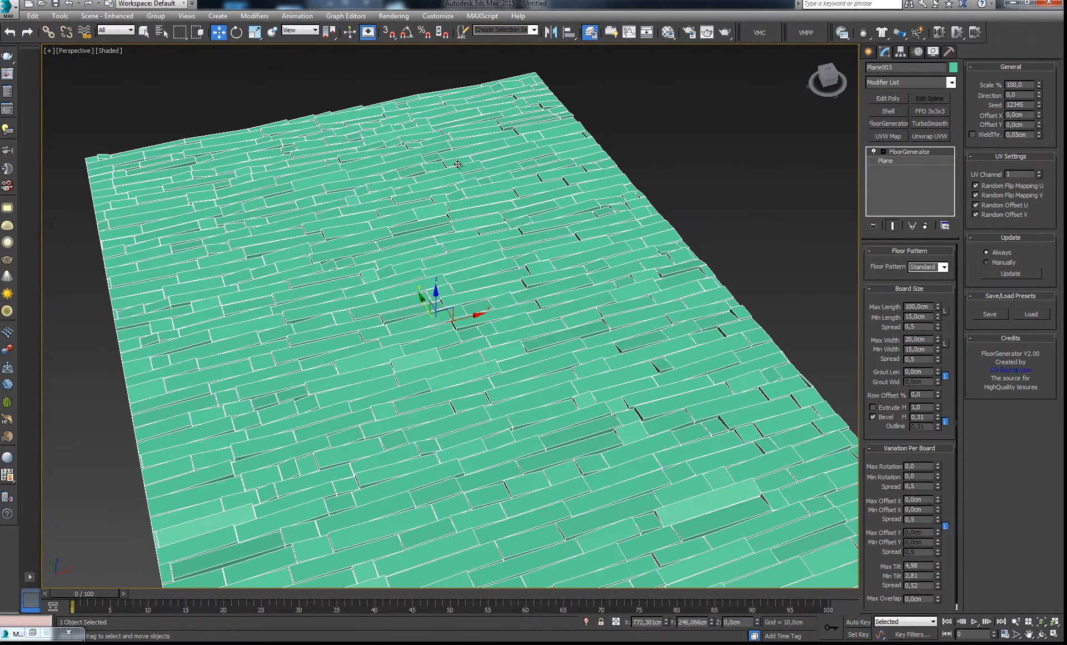
{"action": "key", "text": "alt+Tab"}
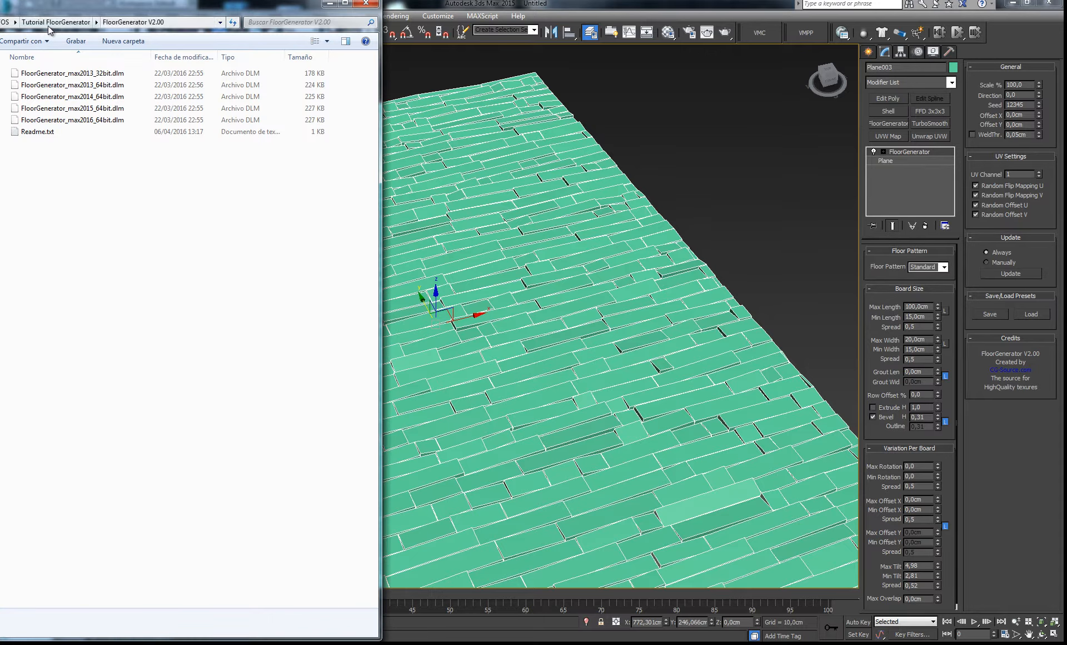
{"action": "key", "text": "BackSpace"}
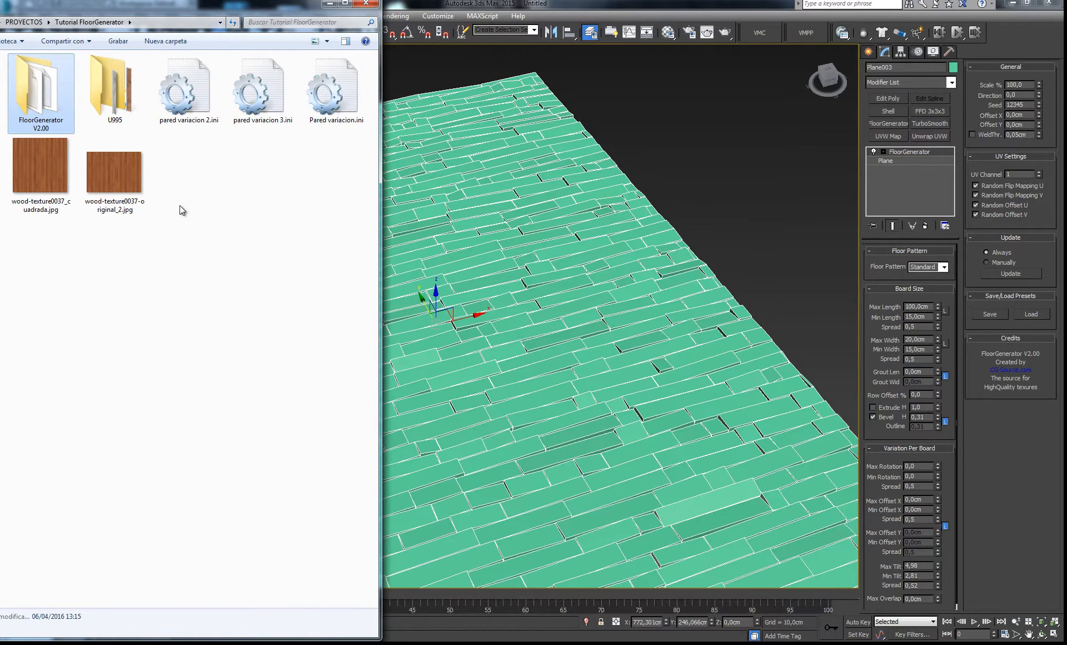
{"action": "double_click", "coordinate": [106, 84]}
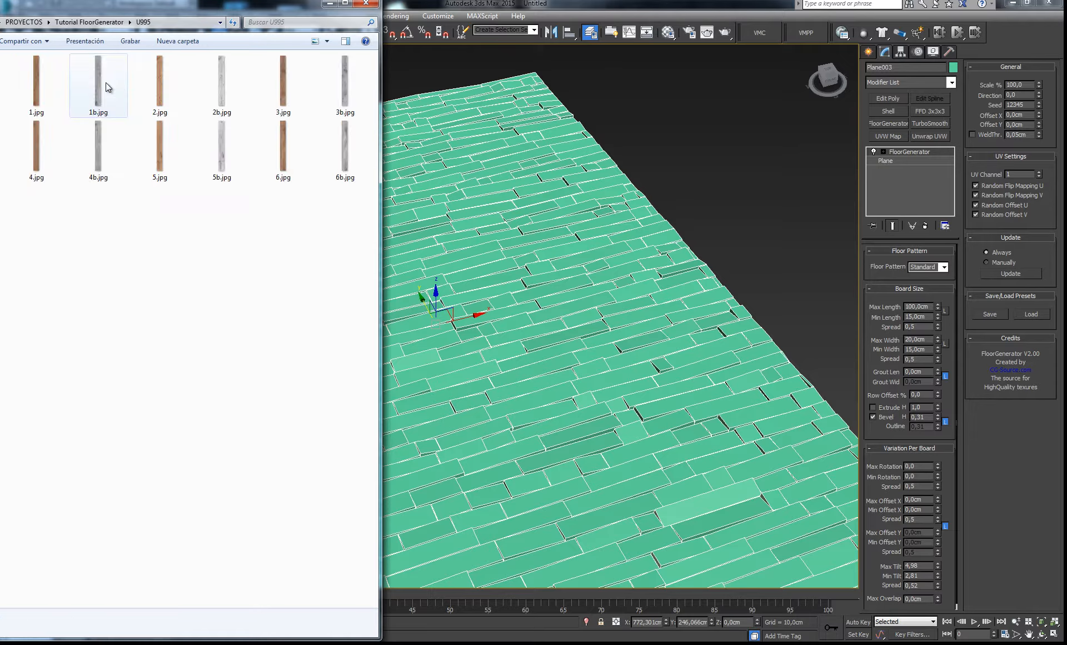
{"action": "left_click", "coordinate": [537, 285]}
{"action": "scroll", "coordinate": [603, 256], "scroll_direction": "down", "scroll_amount": 5}
{"action": "scroll", "coordinate": [601, 263], "scroll_direction": "up", "scroll_amount": 5}
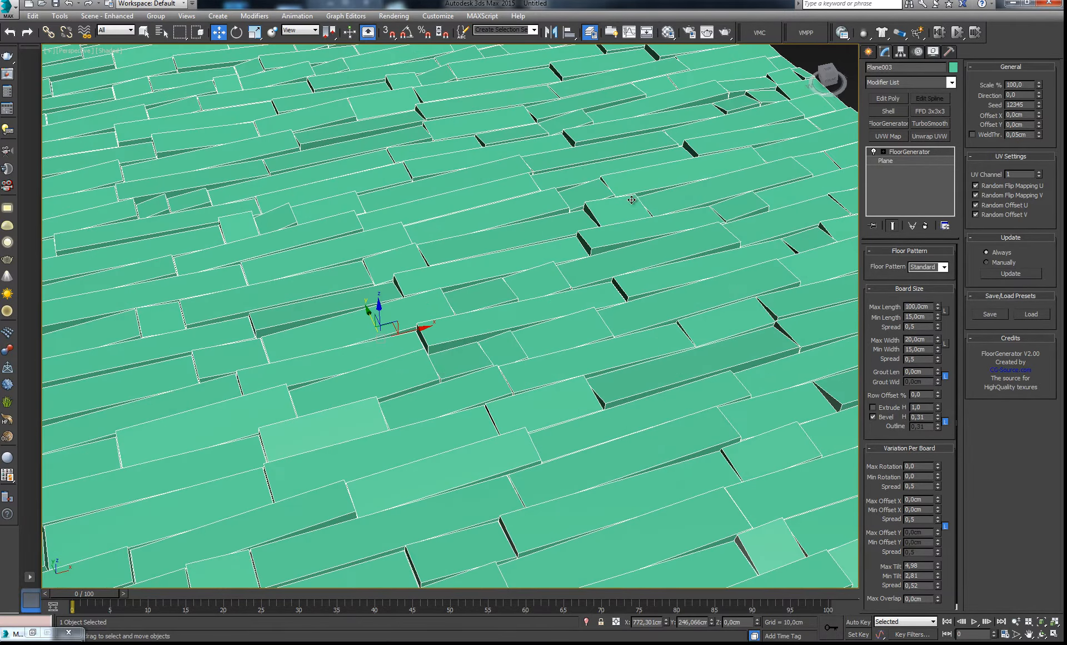
{"action": "scroll", "coordinate": [587, 227], "scroll_direction": "down", "scroll_amount": 5}
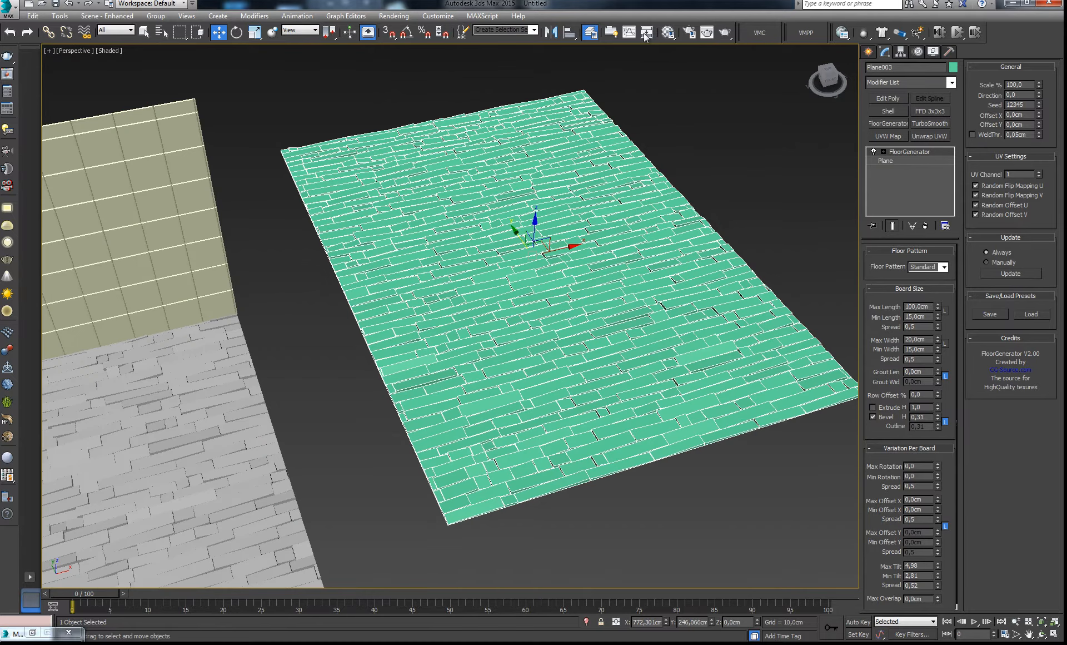
In the Material Editor, assign a MultiTexture map to the diffuse channel of Material #1
{"action": "left_click", "coordinate": [668, 33]}
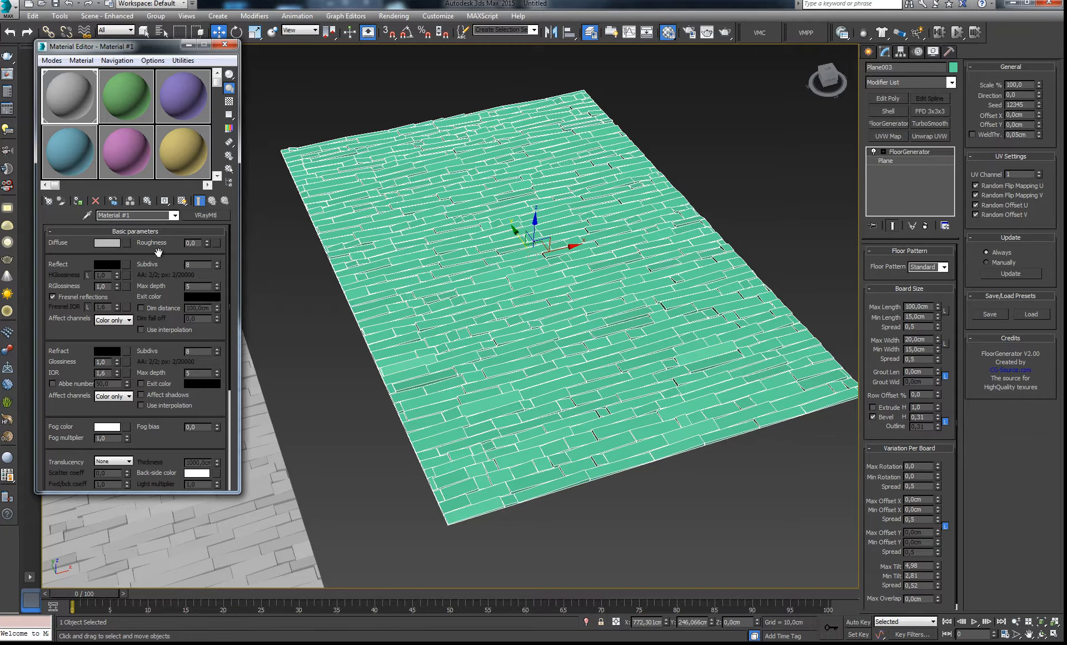
{"action": "left_click", "coordinate": [127, 243]}
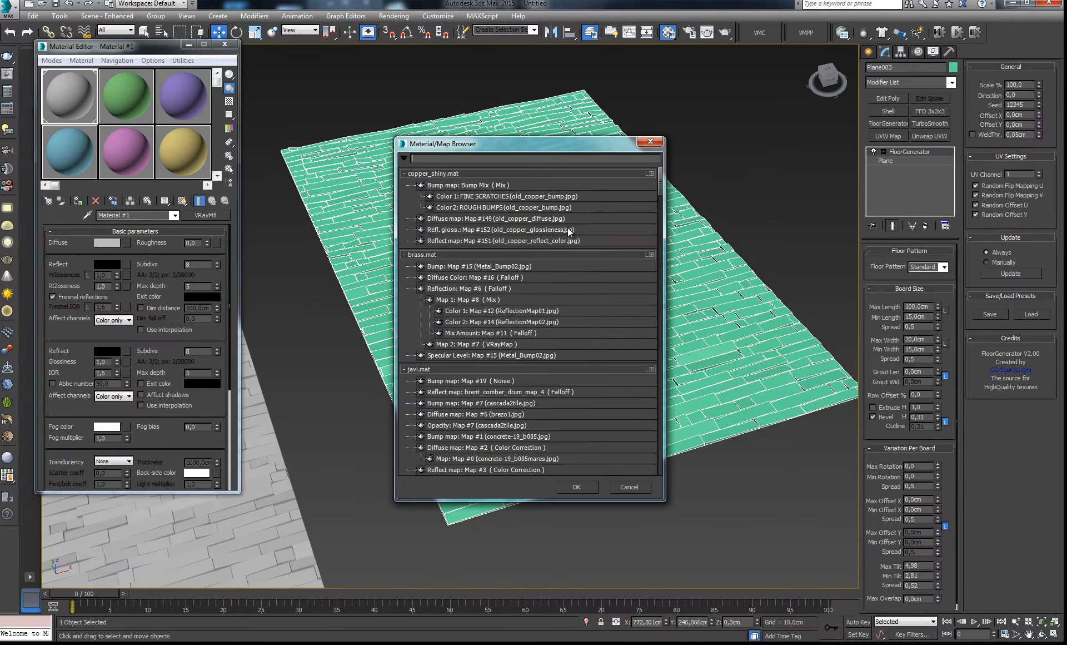
{"action": "mouse_move", "coordinate": [660, 180]}
{"action": "left_mouse_down"}
{"action": "mouse_move", "coordinate": [665, 330]}
{"action": "mouse_move", "coordinate": [660, 186]}
{"action": "left_mouse_up"}
{"action": "left_click", "coordinate": [562, 157]}
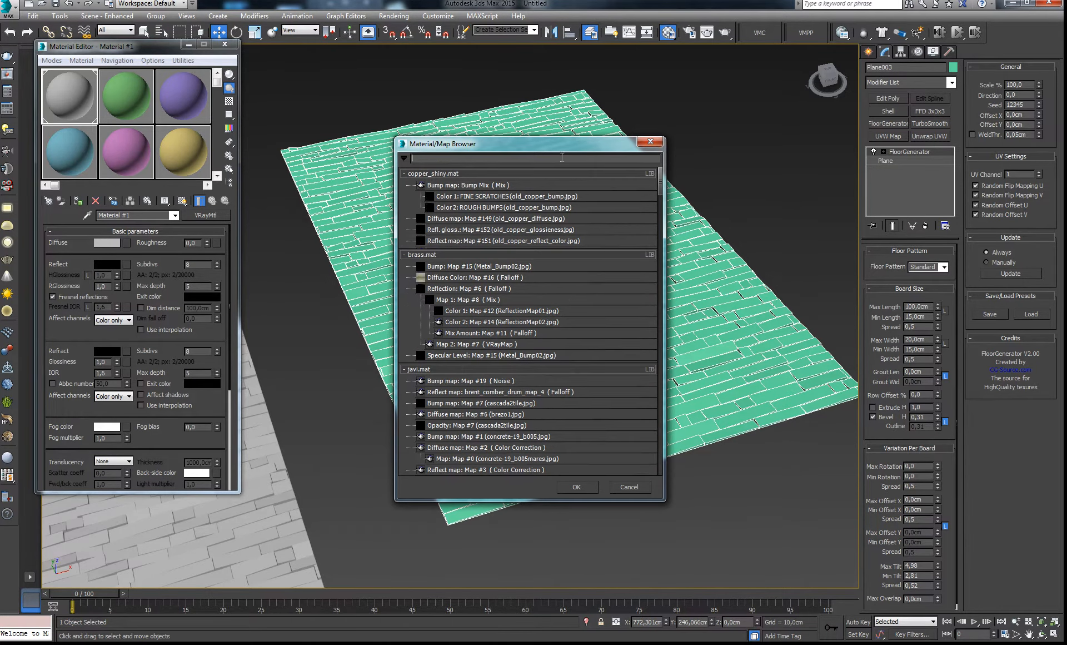
{"action": "type", "text": "mul"}
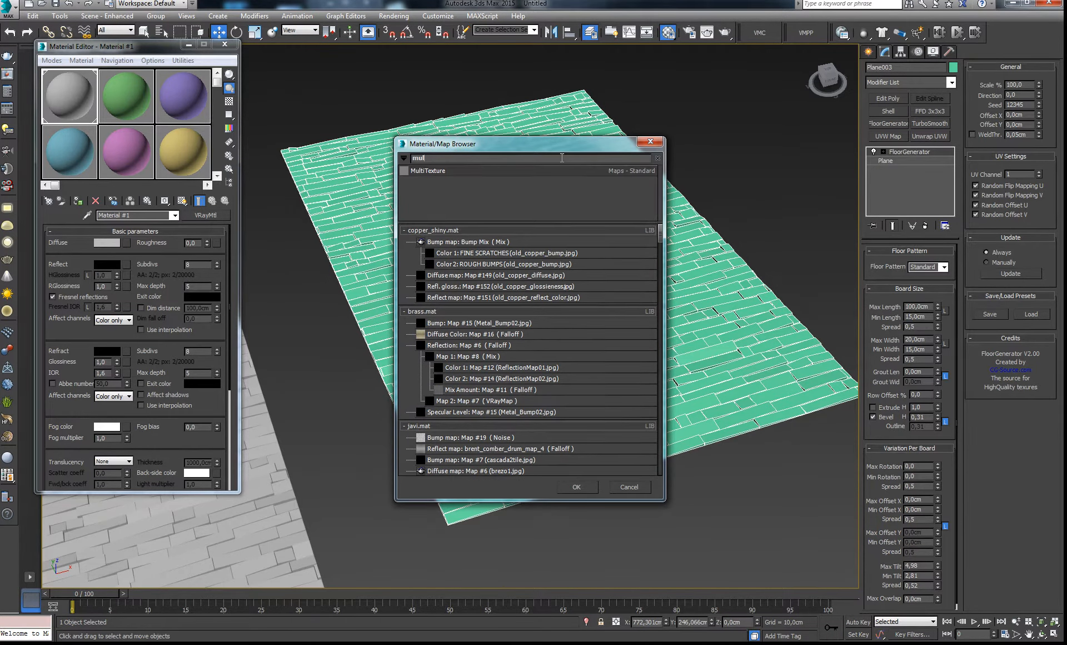
{"action": "left_click", "coordinate": [441, 174]}
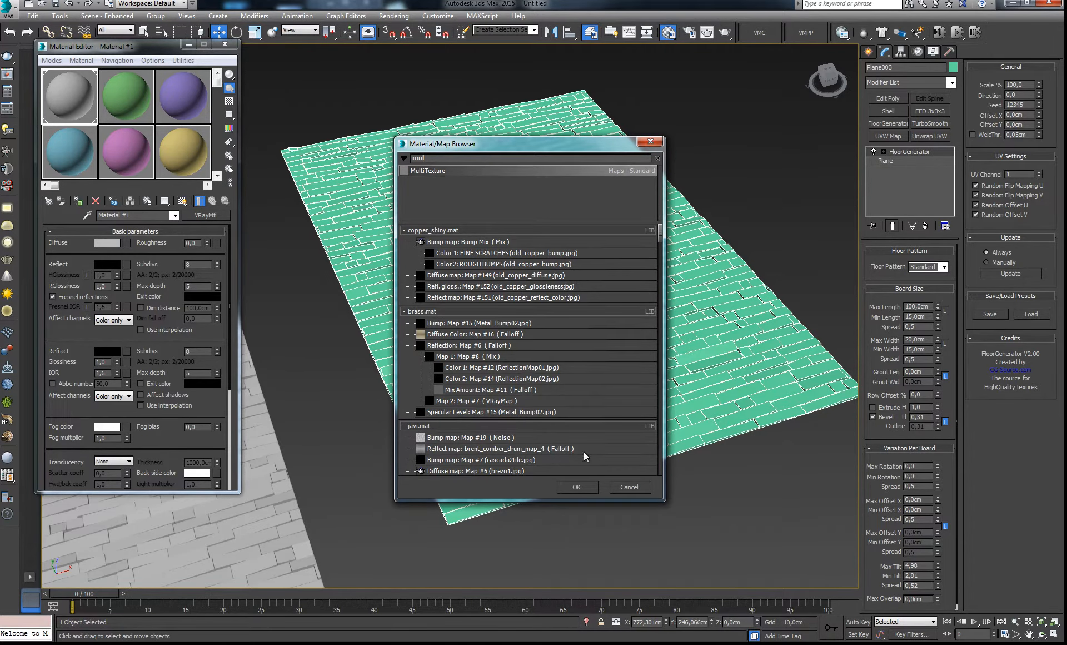
{"action": "left_click", "coordinate": [576, 487]}
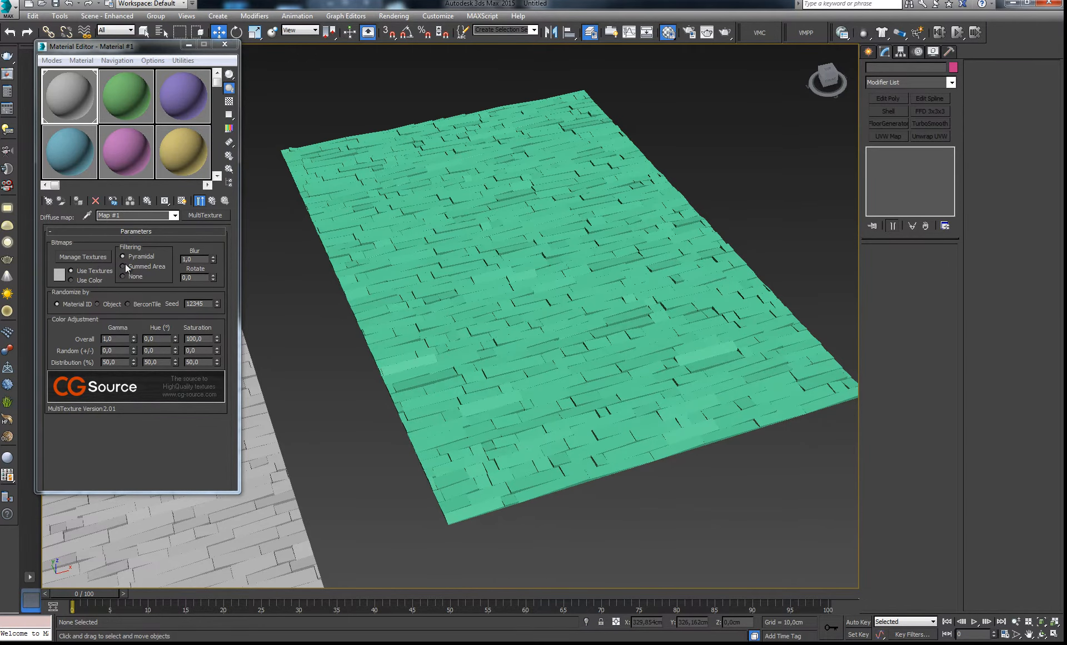
Start adding bitmaps to the MultiTexture map and browse to the U995 folder inside Tutorial FloorGenerator
{"action": "left_click", "coordinate": [88, 257]}
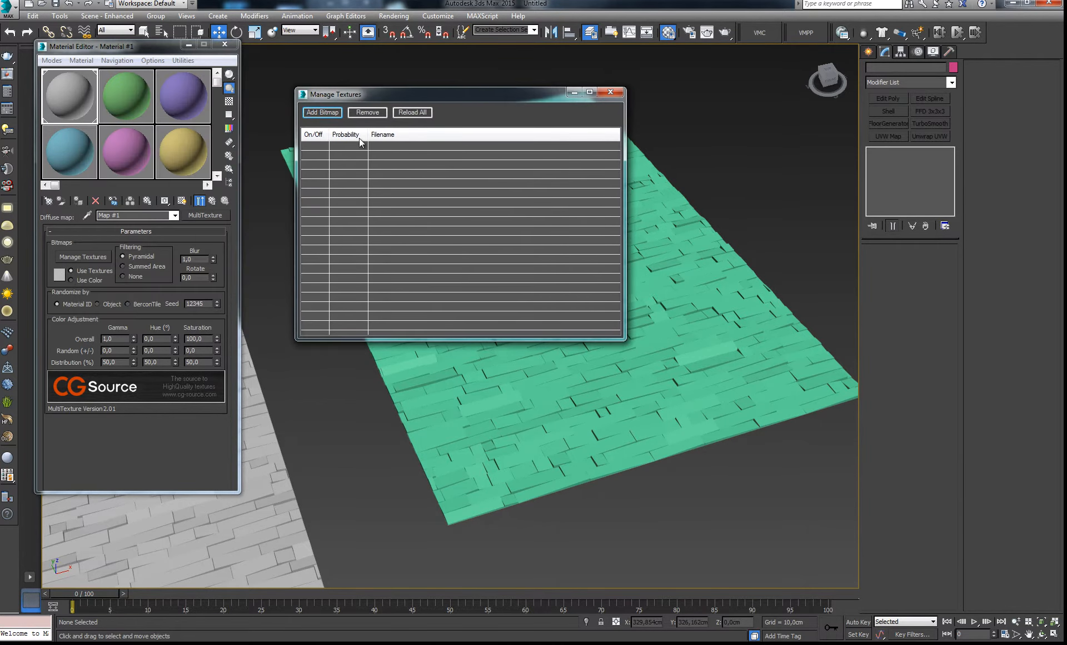
{"action": "left_click", "coordinate": [323, 112]}
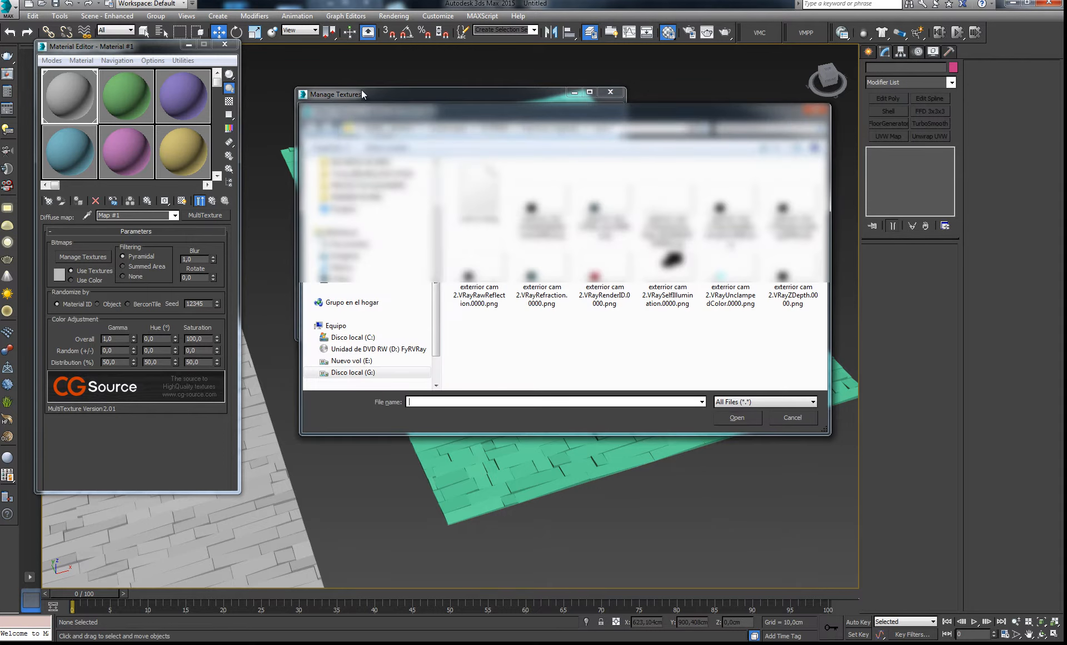
{"action": "scroll", "coordinate": [440, 256], "scroll_direction": "up", "scroll_amount": 2}
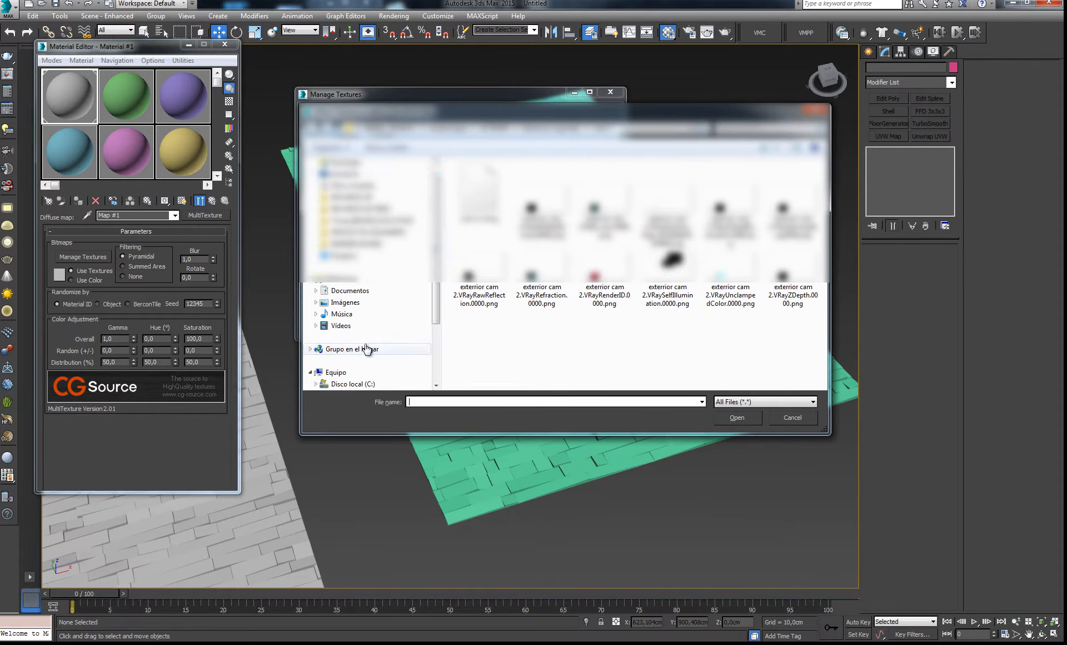
{"action": "scroll", "coordinate": [438, 267], "scroll_direction": "down", "scroll_amount": 1}
{"action": "scroll", "coordinate": [389, 333], "scroll_direction": "down", "scroll_amount": 2}
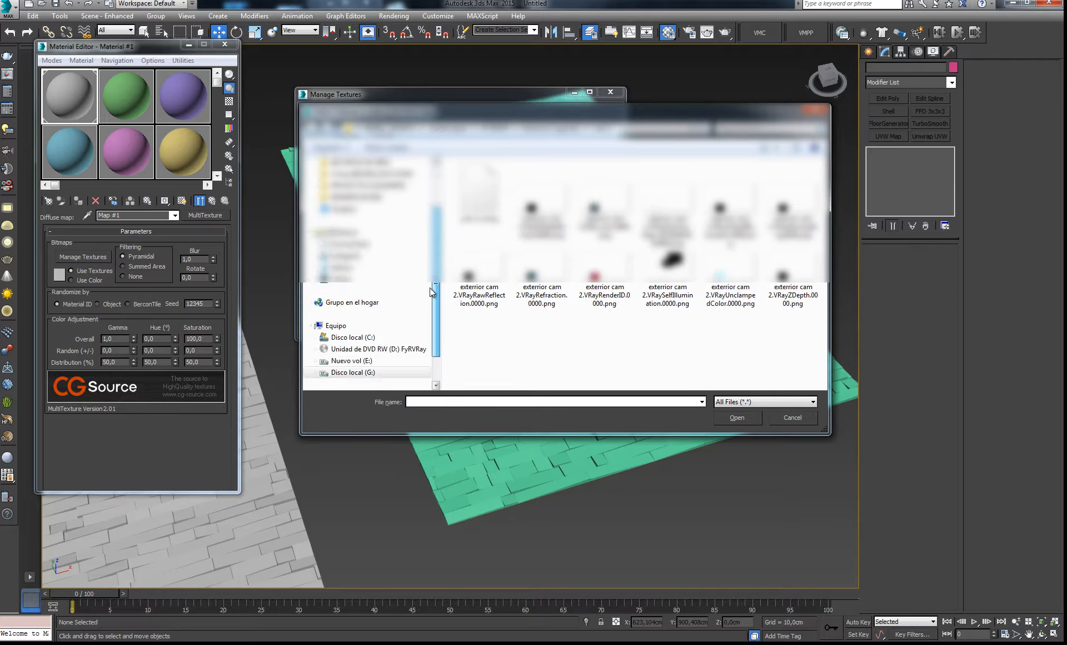
{"action": "left_click", "coordinate": [353, 372]}
{"action": "double_click", "coordinate": [484, 192]}
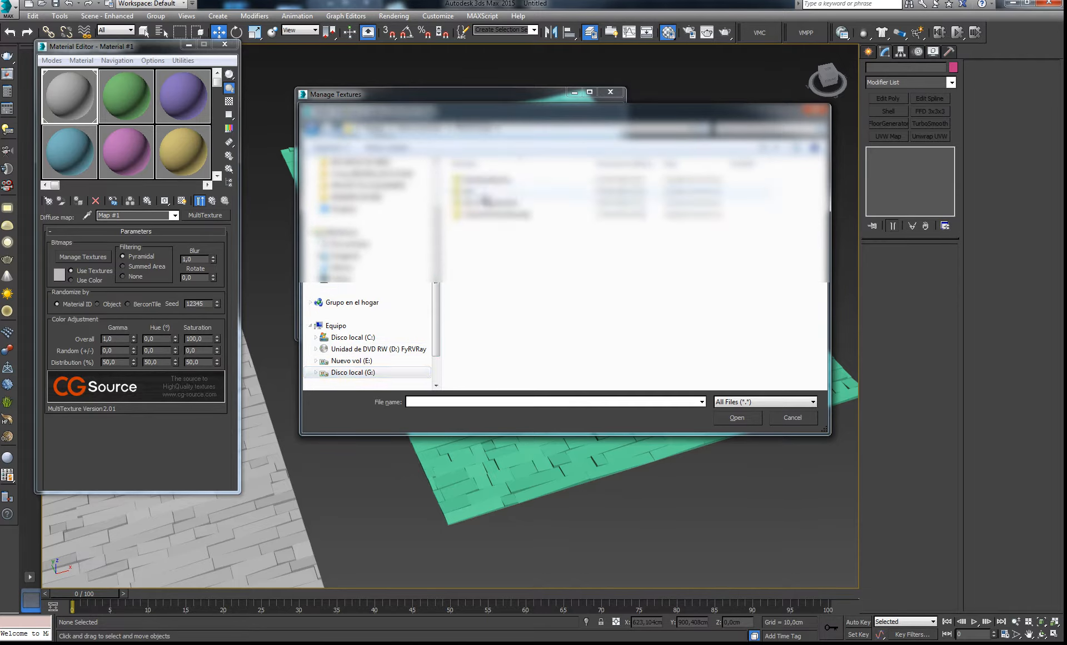
{"action": "double_click", "coordinate": [489, 215]}
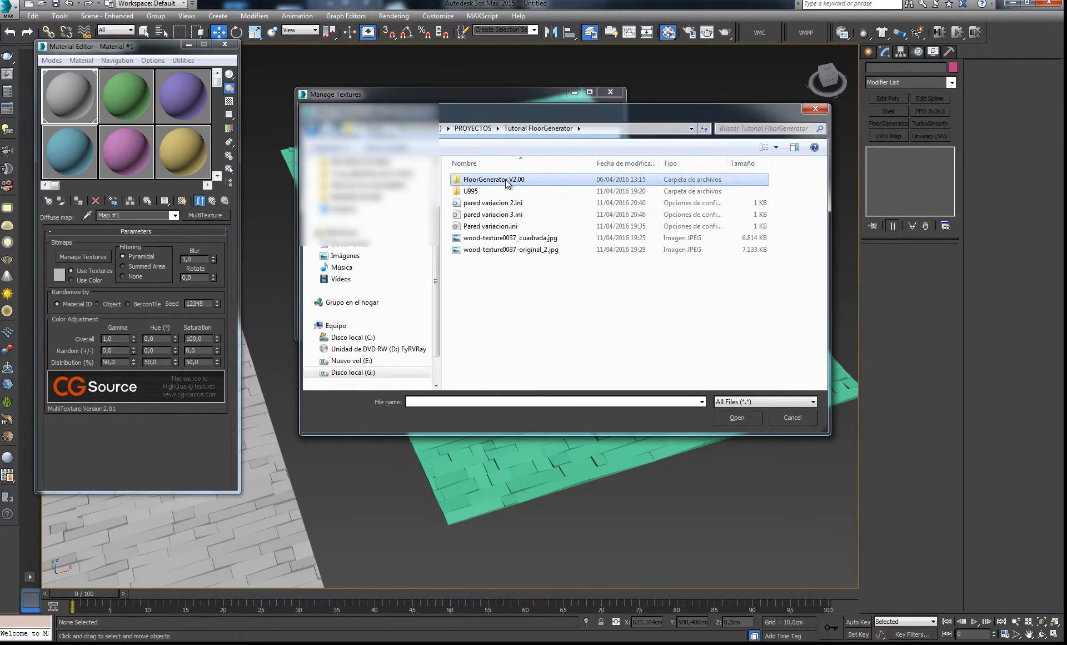
{"action": "double_click", "coordinate": [491, 191]}
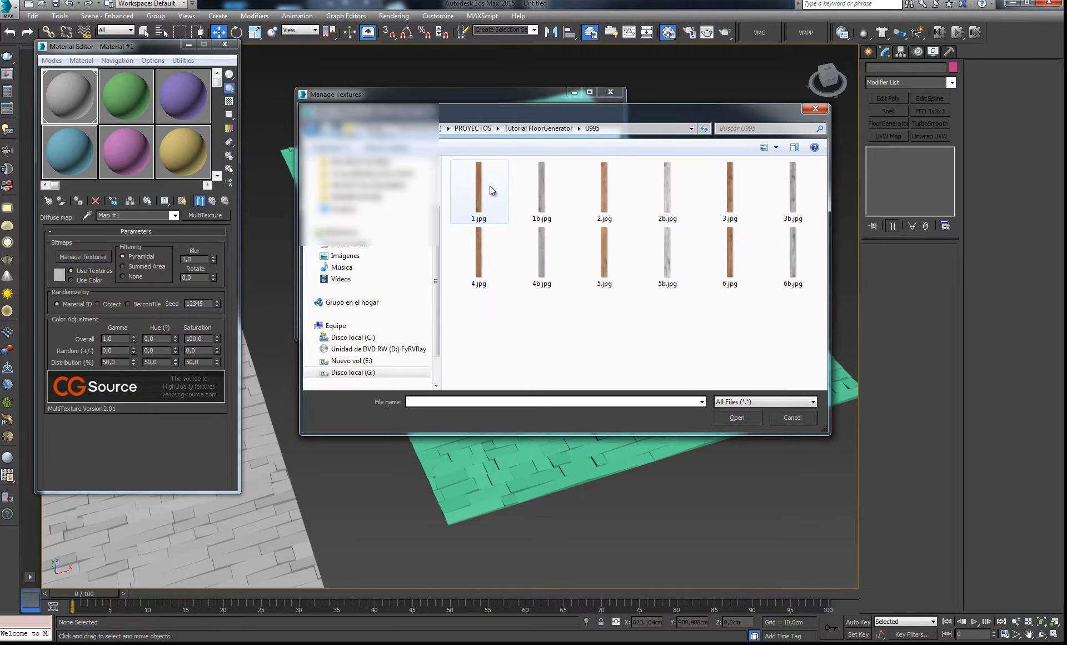
Load the brown board images 2.jpg, 3.jpg, 4.jpg, 5.jpg and 6.jpg into the MultiTexture map and close the texture manager
{"action": "left_click", "coordinate": [490, 187]}
{"action": "left_click", "coordinate": [488, 240]}
{"action": "left_click", "coordinate": [594, 189], "text": "ctrl"}
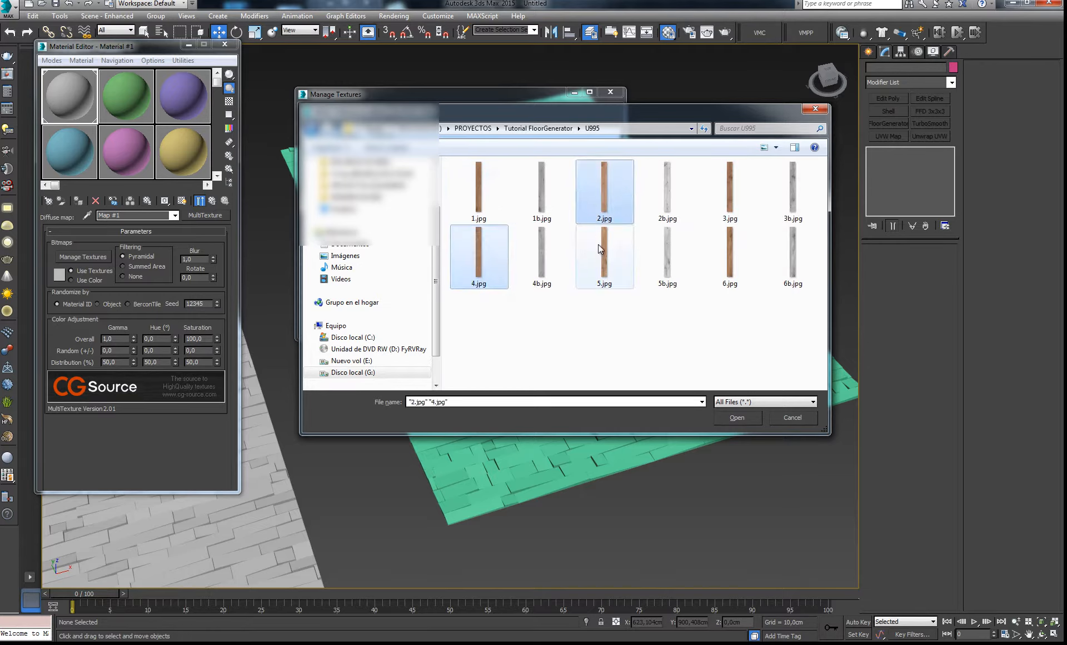
{"action": "left_click", "coordinate": [598, 245], "text": "ctrl"}
{"action": "left_click", "coordinate": [729, 196], "text": "ctrl"}
{"action": "left_click", "coordinate": [725, 256], "text": "ctrl"}
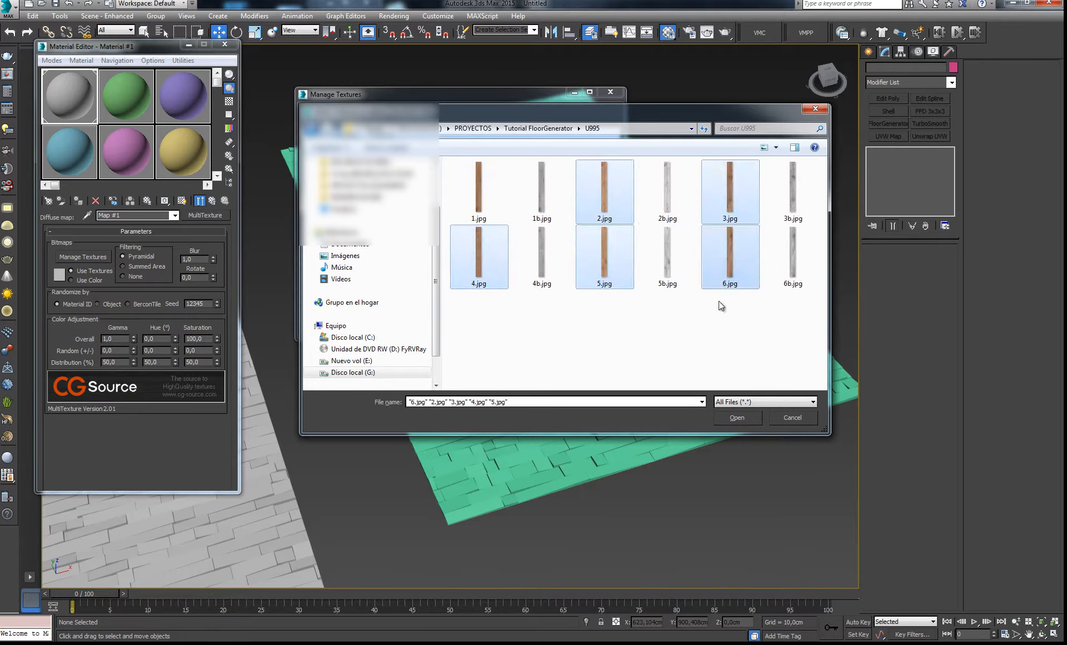
{"action": "left_click", "coordinate": [736, 418]}
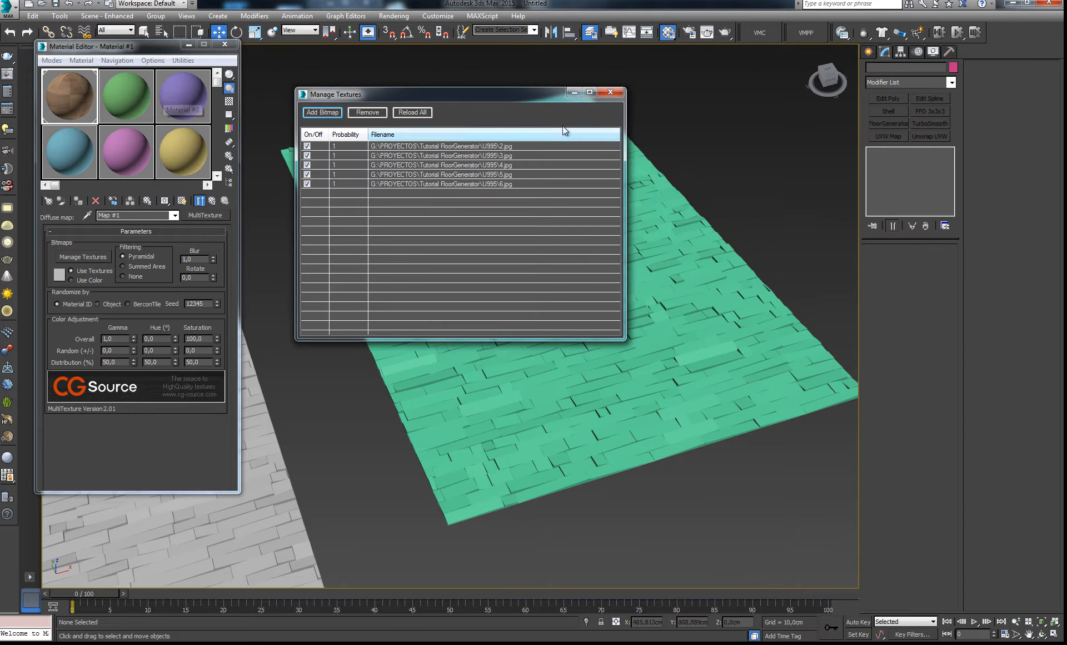
{"action": "left_click", "coordinate": [612, 92]}
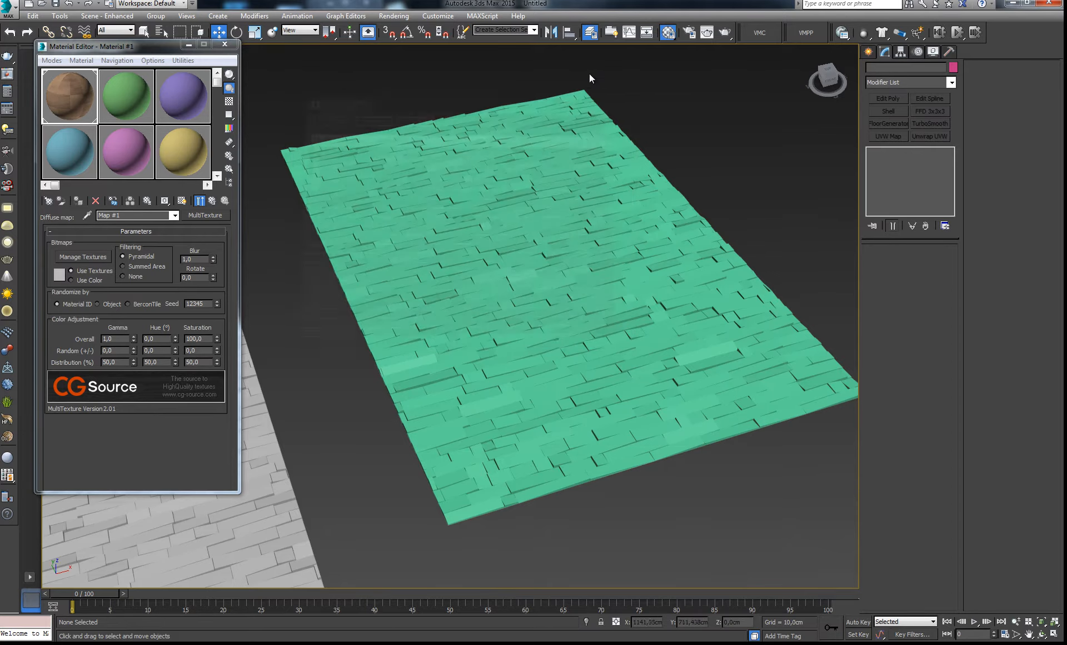
Assign the MultiTexture wood material to the green plank plane and show its map in the viewport
{"action": "left_click", "coordinate": [364, 251]}
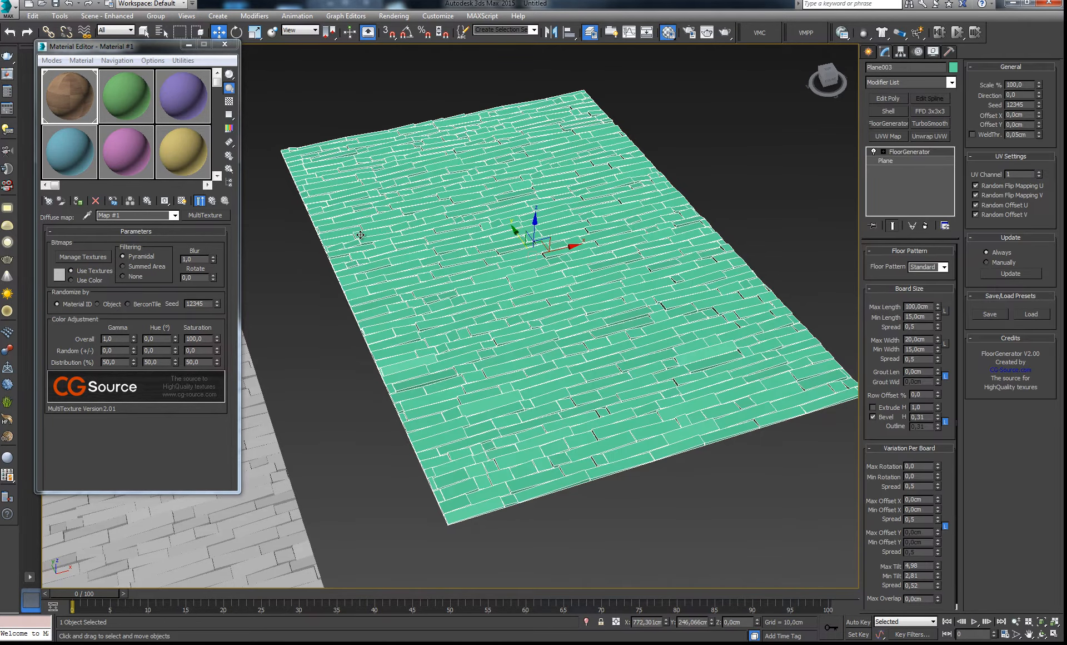
{"action": "left_click", "coordinate": [77, 201]}
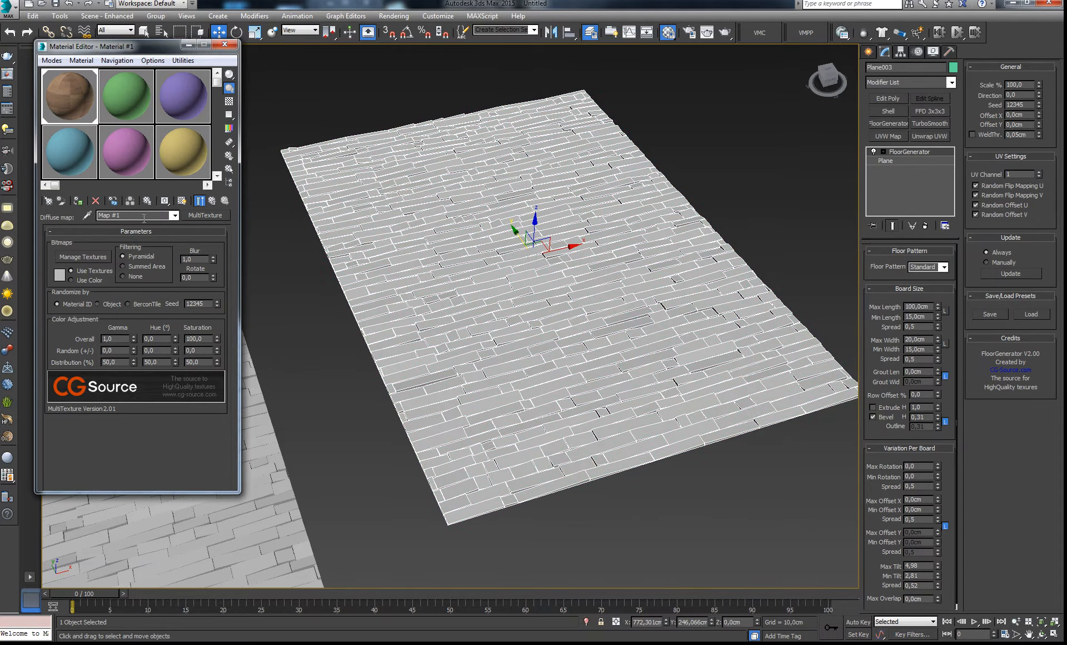
{"action": "left_click", "coordinate": [182, 200]}
Inspect the wood-textured planks from several angles, render the floor in perspective to check board variation, and close the frame buffer
{"action": "middle_click_drag", "start_coordinate": [450, 278], "coordinate": [540, 330], "text": "alt"}
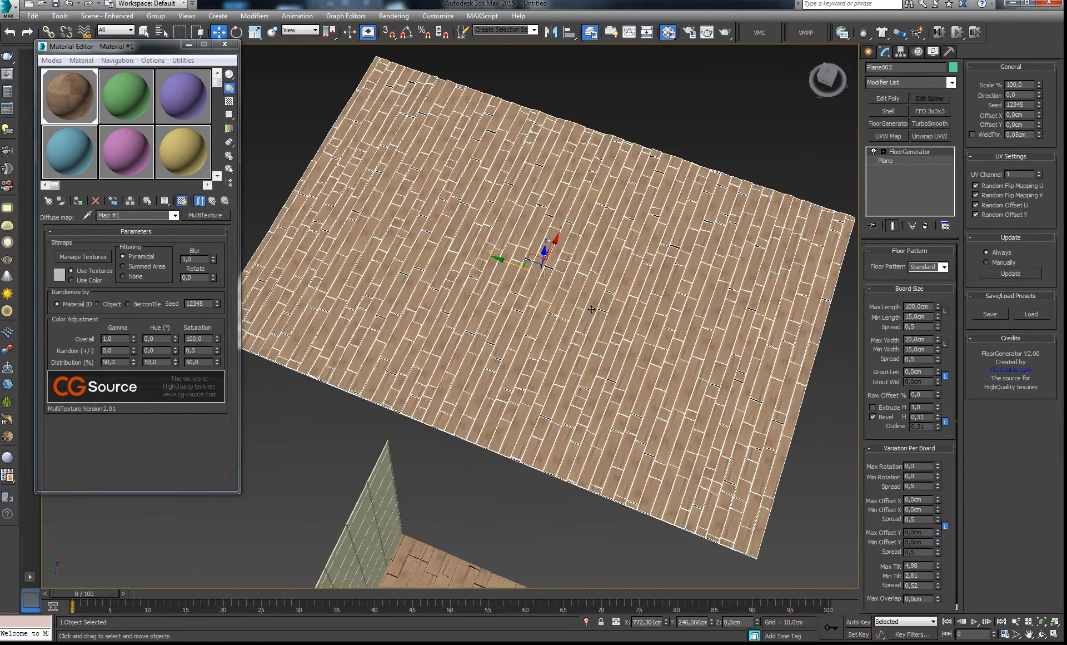
{"action": "scroll", "coordinate": [591, 309], "scroll_direction": "up", "scroll_amount": 6}
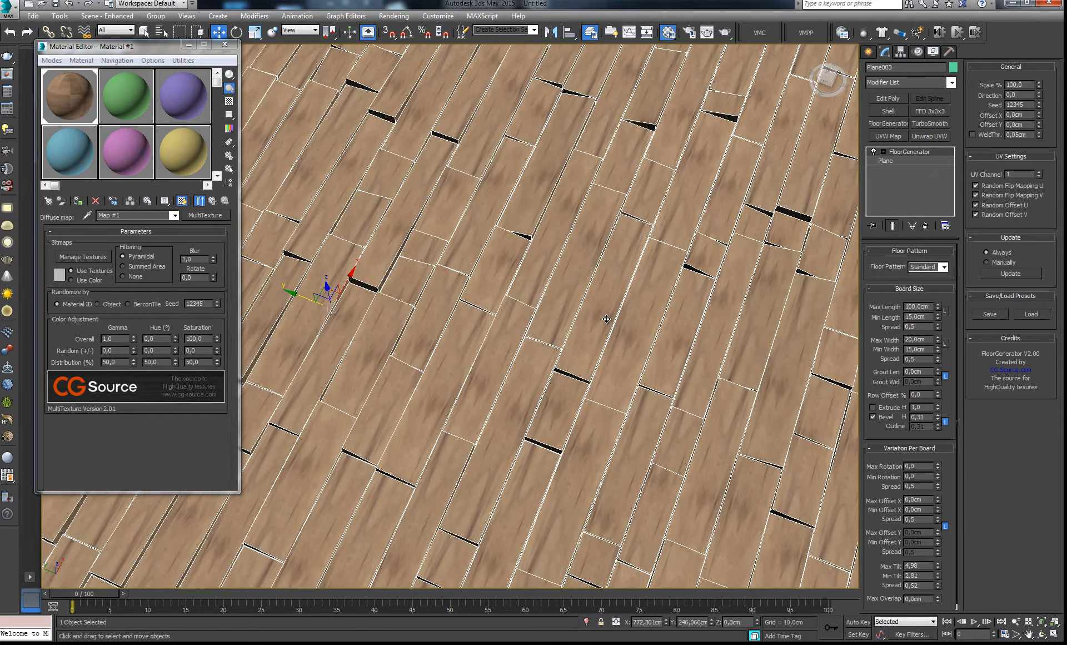
{"action": "middle_click_drag", "start_coordinate": [559, 201], "coordinate": [589, 276]}
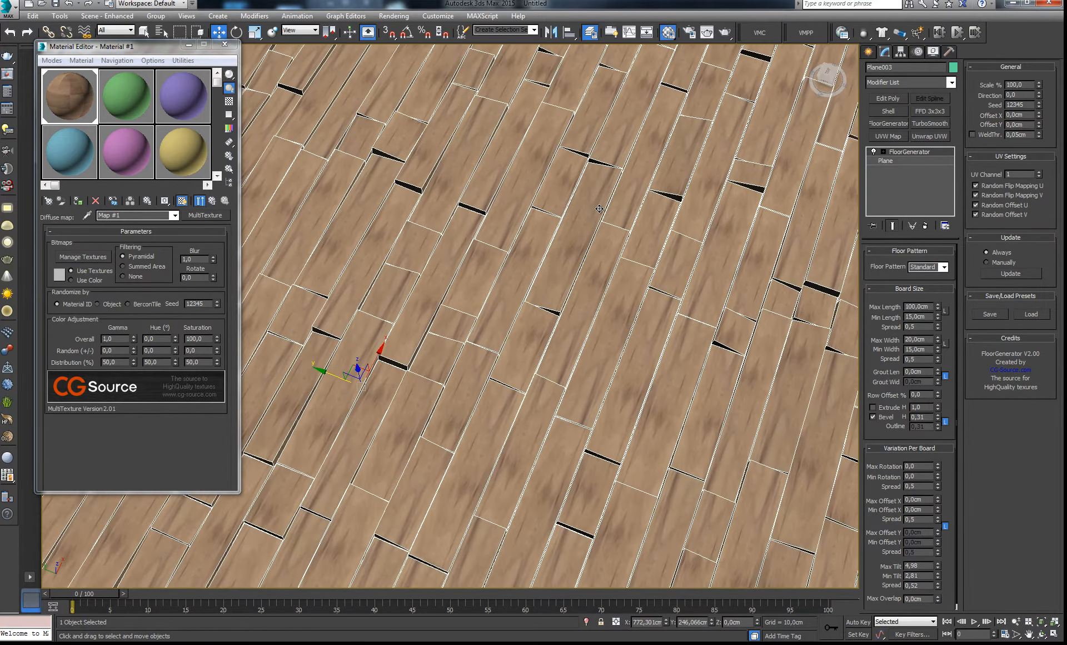
{"action": "scroll", "coordinate": [599, 209], "scroll_direction": "down", "scroll_amount": 8}
{"action": "middle_click_drag", "start_coordinate": [614, 328], "coordinate": [582, 331], "text": "alt"}
{"action": "middle_click_drag", "start_coordinate": [498, 226], "coordinate": [536, 289], "text": "alt"}
{"action": "scroll", "coordinate": [535, 289], "scroll_direction": "up", "scroll_amount": 6}
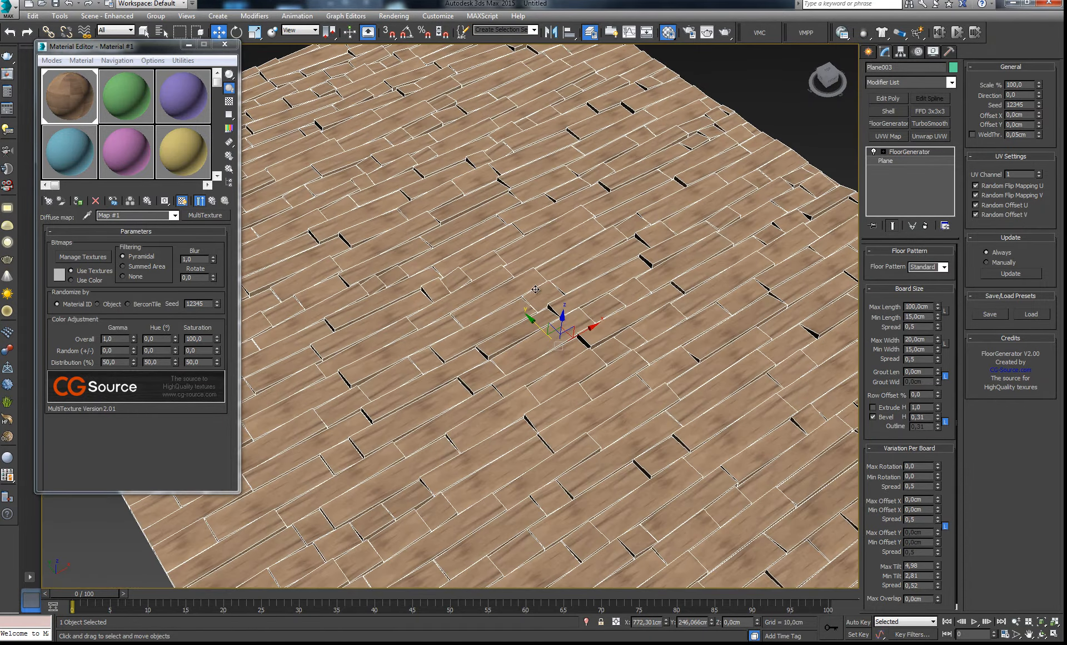
{"action": "left_click", "coordinate": [725, 32]}
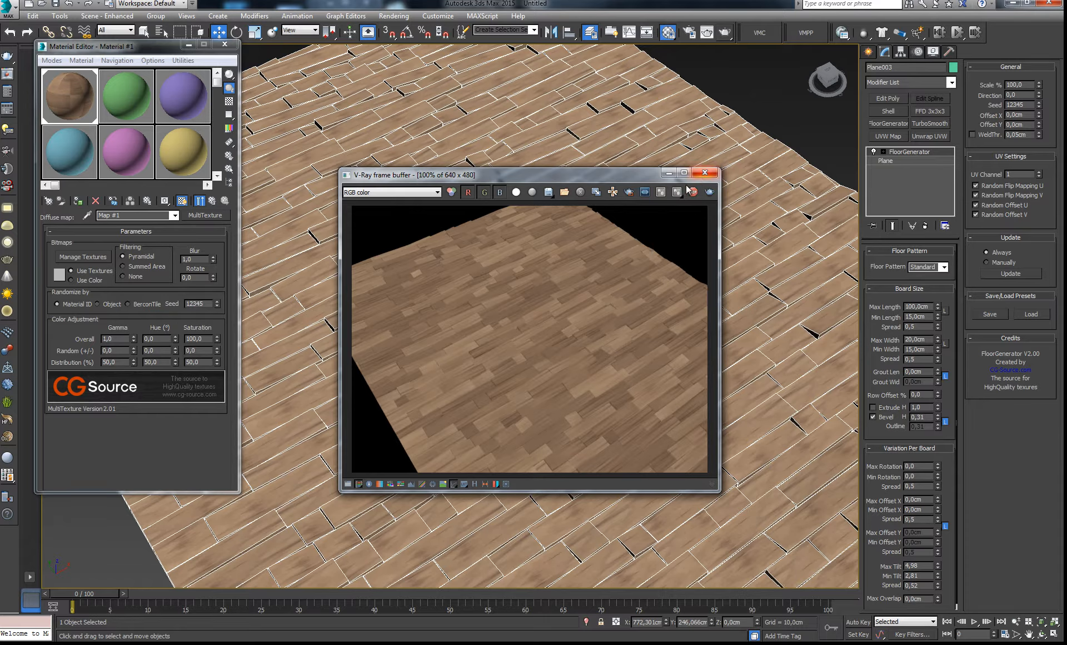
{"action": "left_click", "coordinate": [705, 175]}
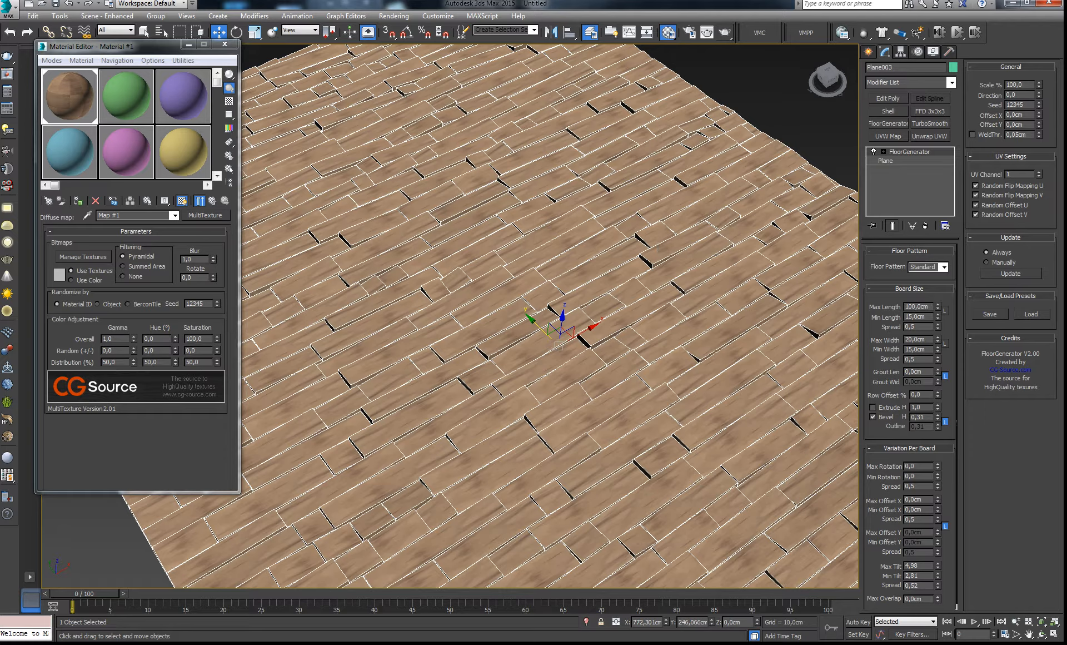
Switch to the browser and close the enlarged 100% crop on CG-Source's Ash boards page
{"action": "scroll", "coordinate": [624, 282], "scroll_direction": "down", "scroll_amount": 5}
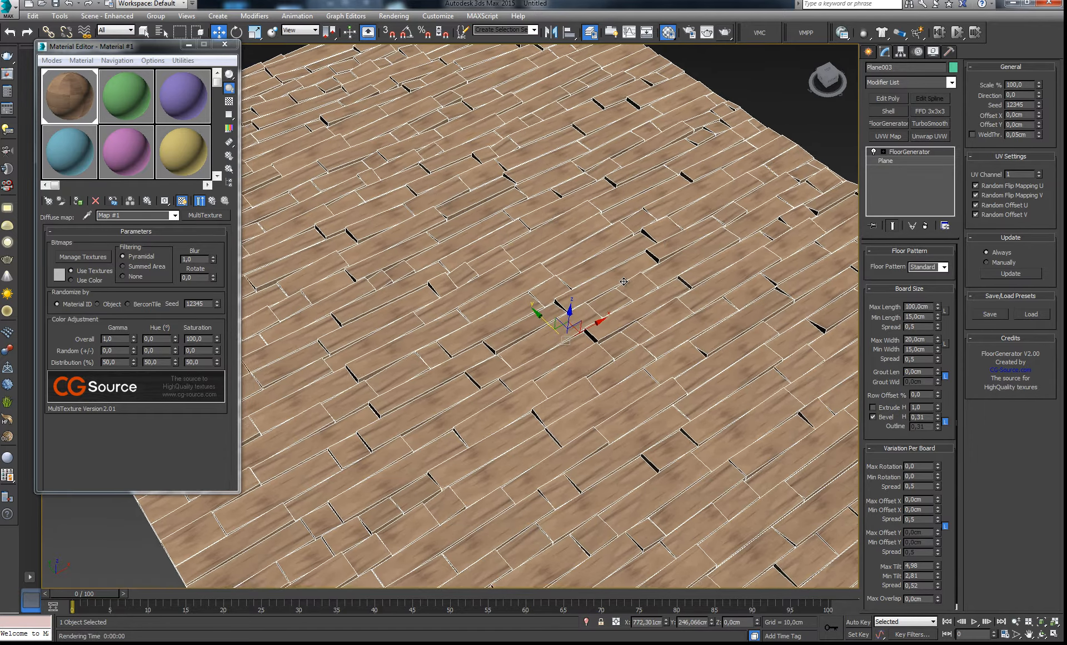
{"action": "middle_click_drag", "start_coordinate": [624, 339], "coordinate": [599, 351], "text": "alt"}
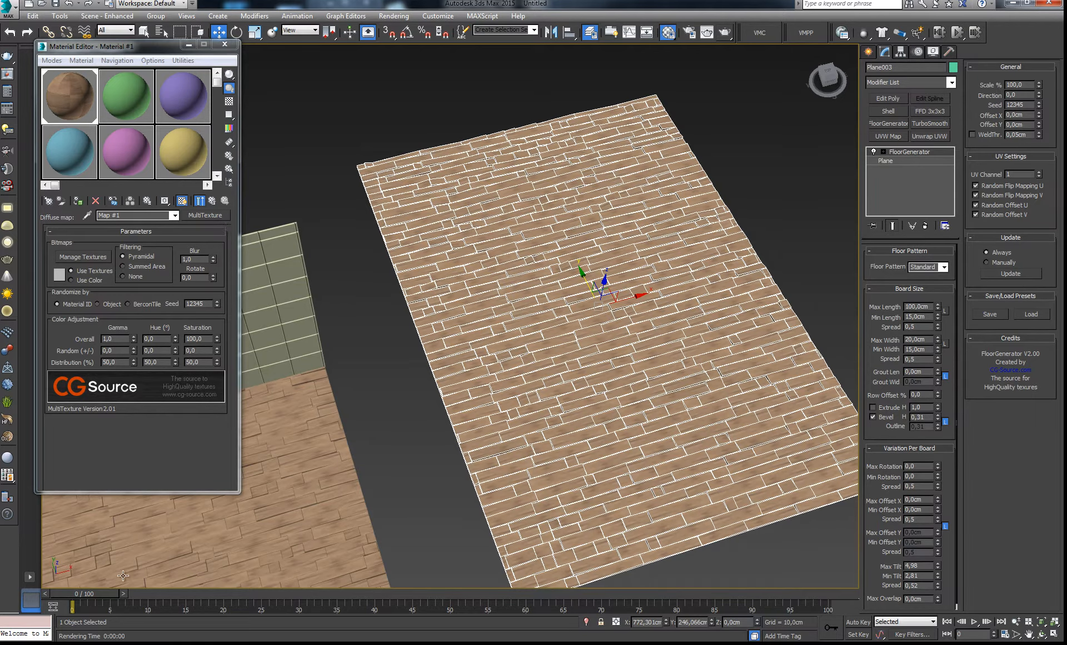
{"action": "key", "text": "alt+Tab"}
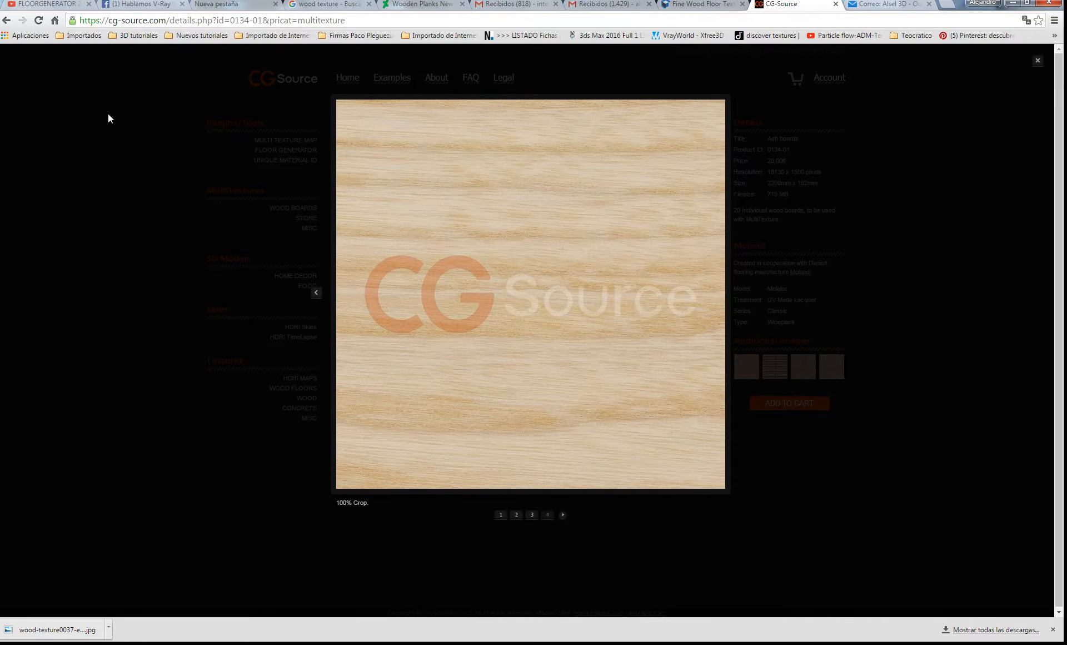
{"action": "left_click", "coordinate": [109, 115]}
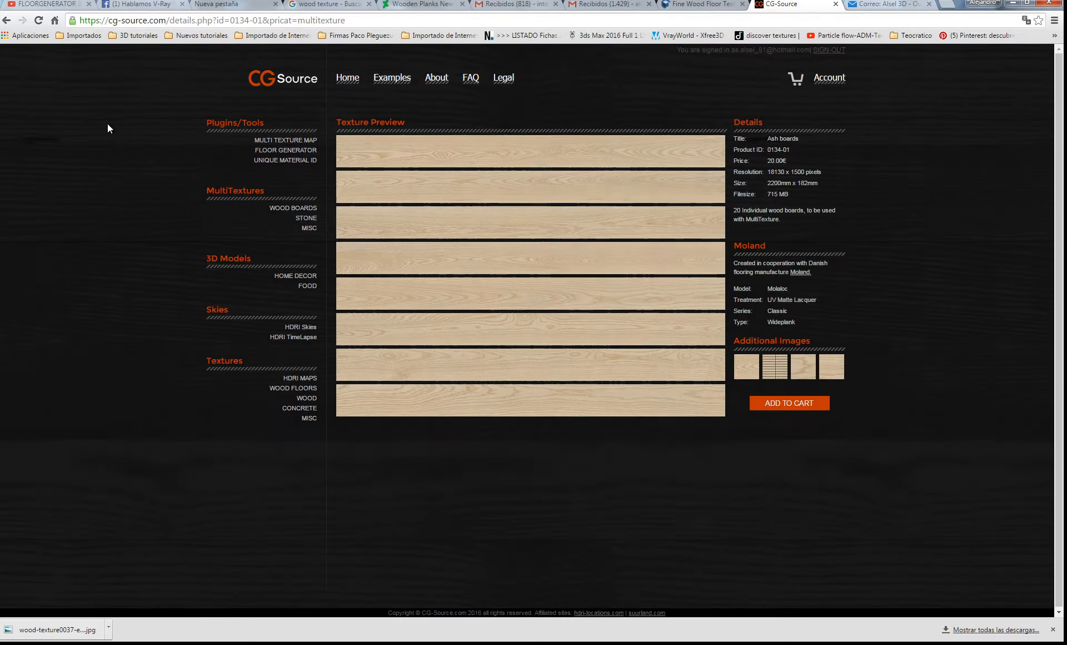
Open the Multi Texture Map page on CG-Source, and switch back to the 3ds Max scene
{"action": "left_click", "coordinate": [300, 141]}
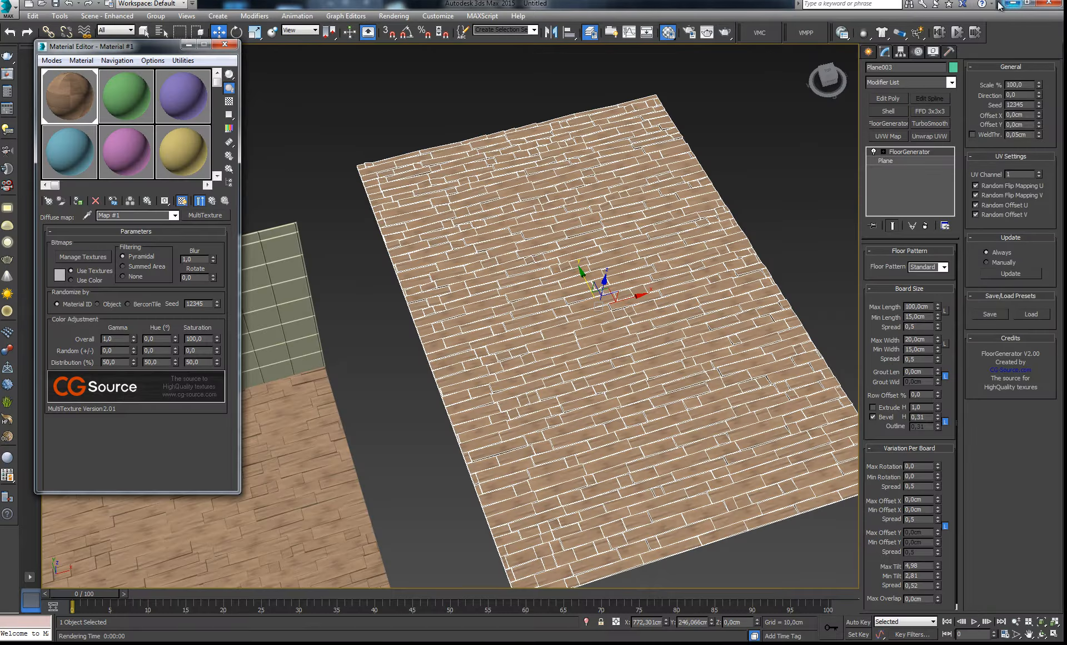
{"action": "left_click", "coordinate": [1012, 2]}
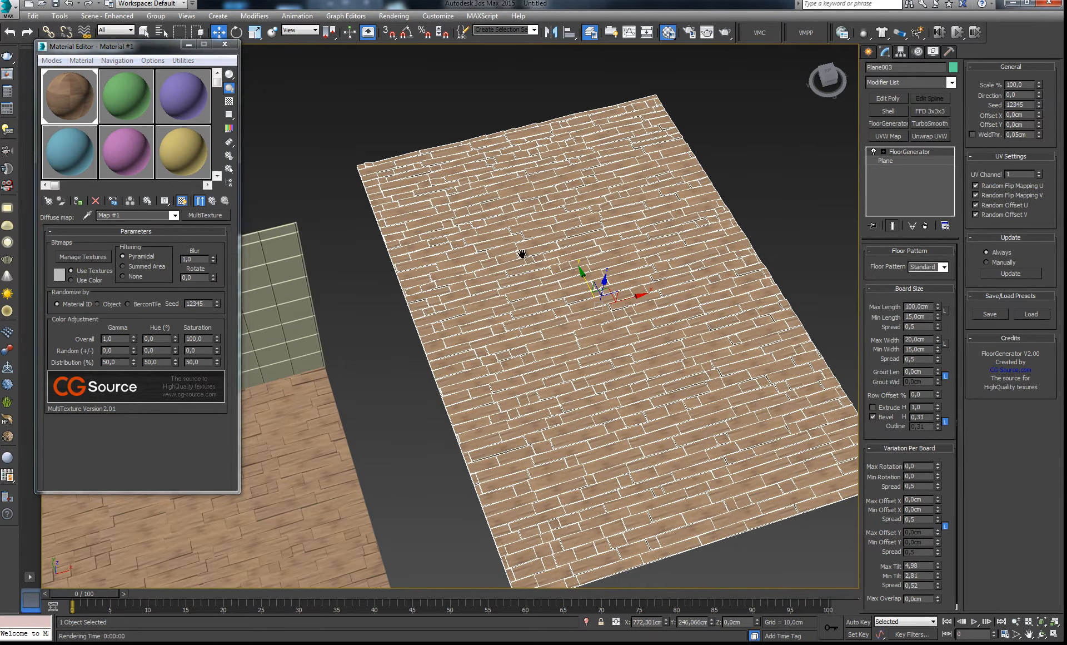
{"action": "middle_click_drag", "start_coordinate": [522, 253], "coordinate": [516, 255]}
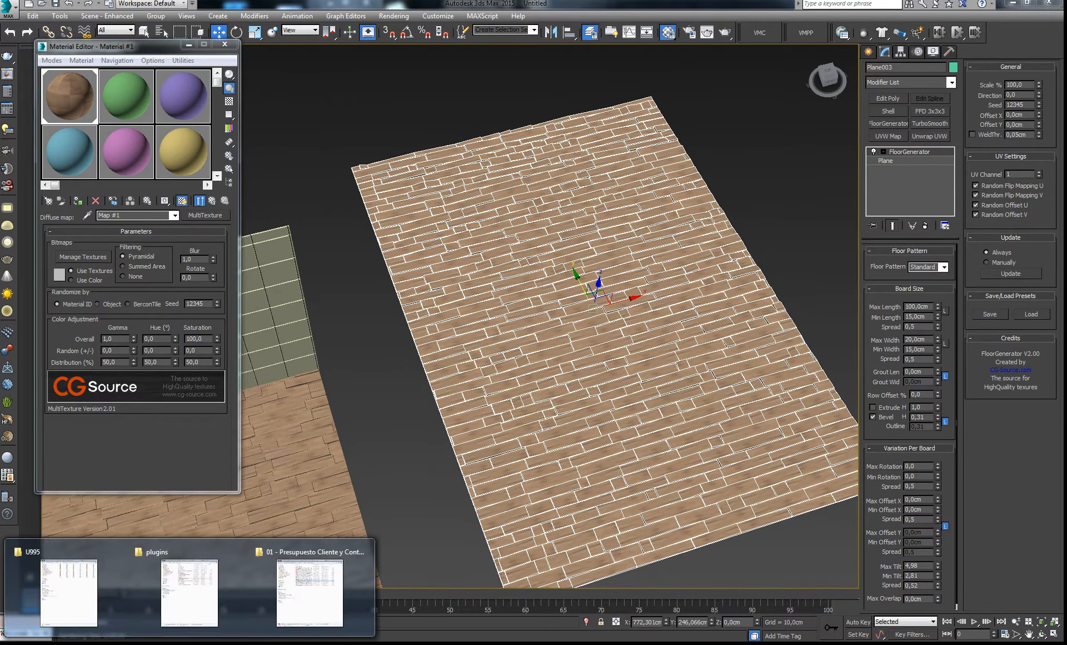
Check the MultiTexture_max2015_64.dlt file in the 3ds Max 2015 plugins folder, and return to the floor scene
{"action": "left_click", "coordinate": [208, 603]}
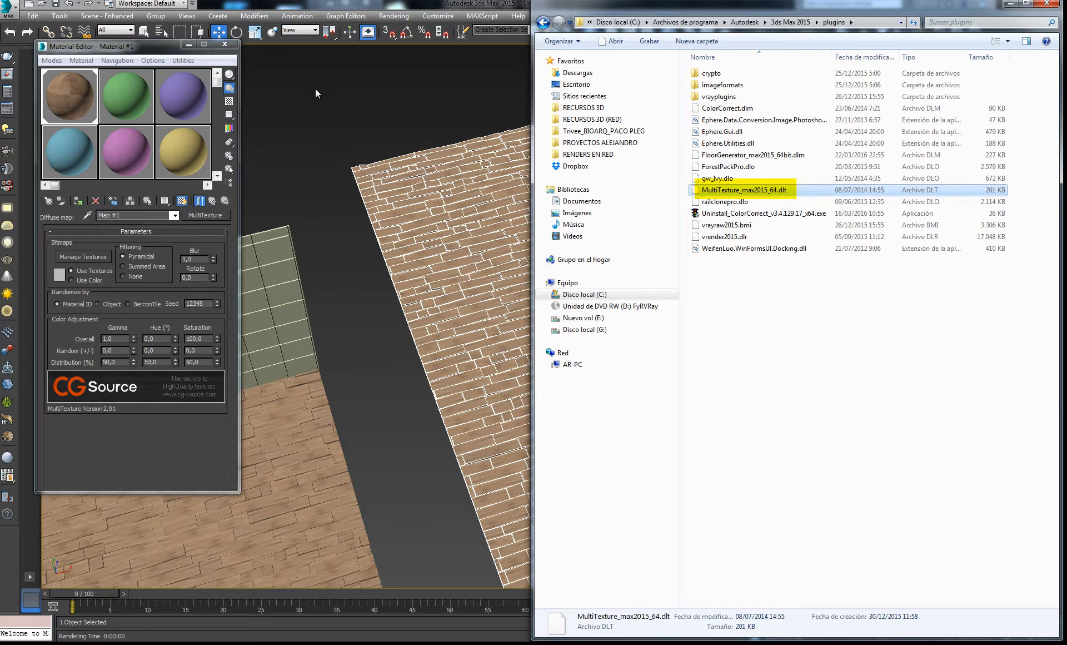
{"action": "left_click", "coordinate": [1011, 3]}
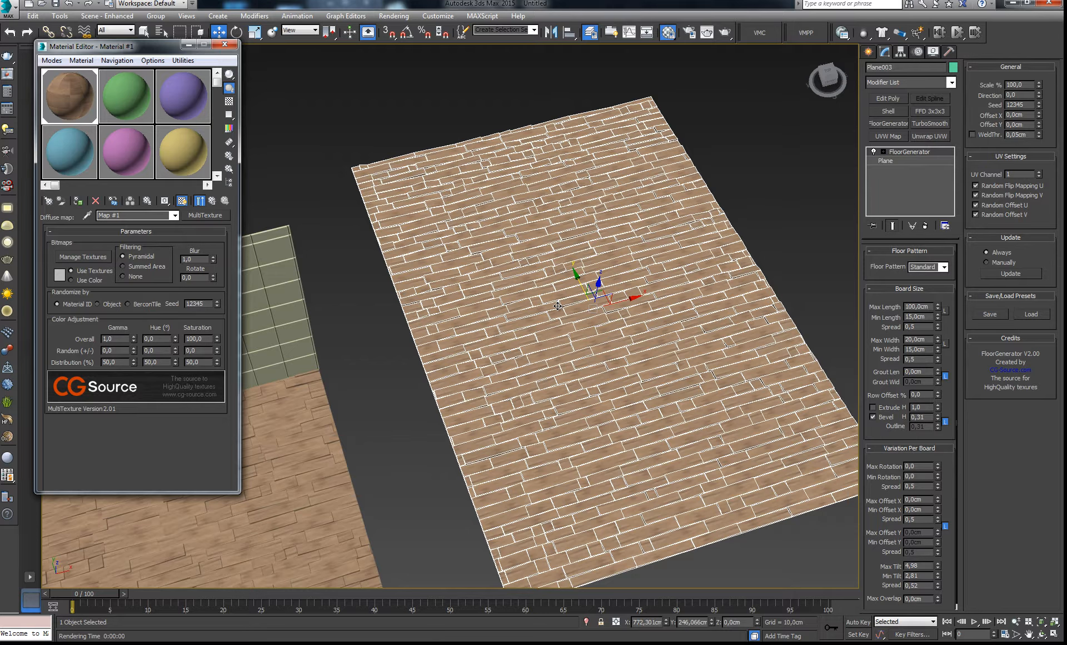
{"action": "middle_click_drag", "start_coordinate": [581, 302], "coordinate": [591, 293]}
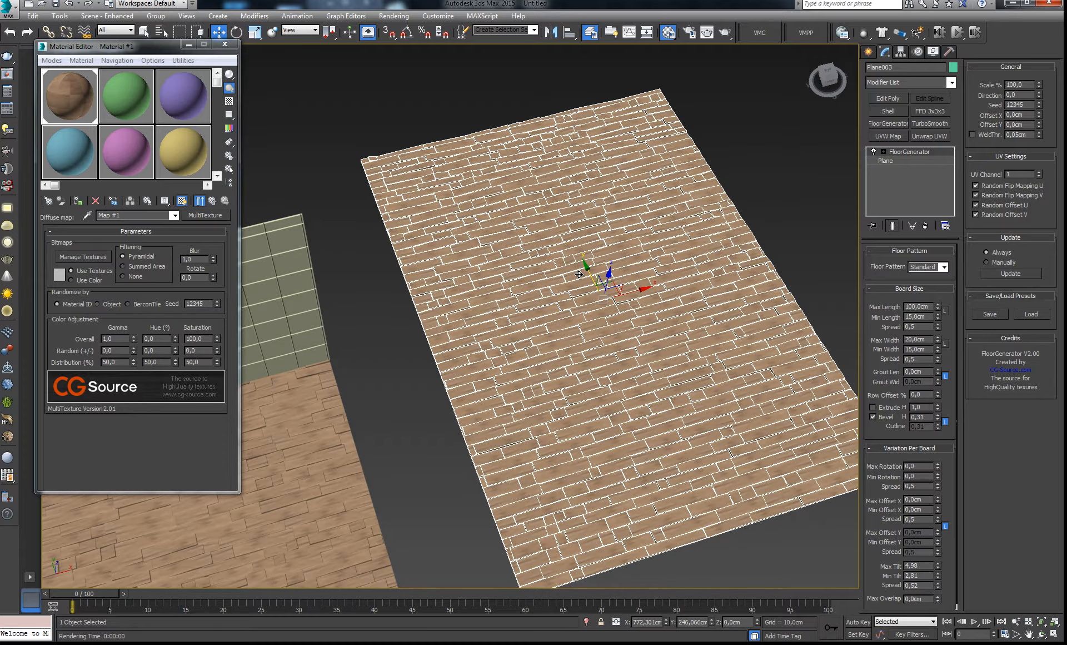
{"action": "middle_click_drag", "start_coordinate": [578, 275], "coordinate": [573, 291], "text": "alt"}
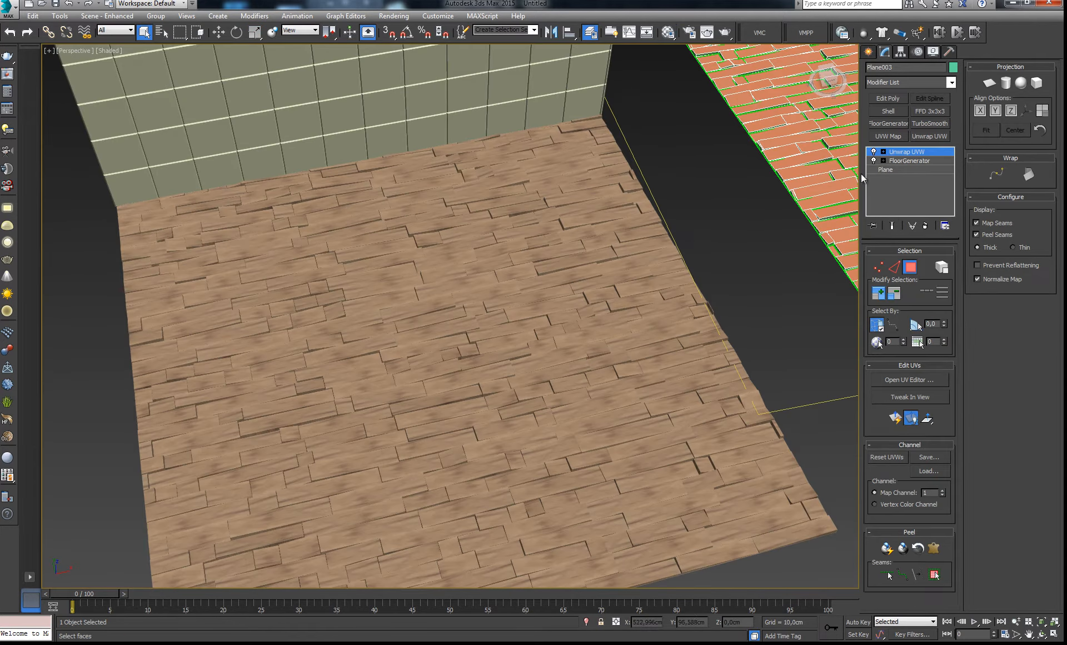
Select the wood-textured floor beside the tiled wall, set its maximum board length to 150 cm, and lock minimum length and width to their maximums
{"action": "left_click", "coordinate": [514, 306]}
{"action": "scroll", "coordinate": [515, 306], "scroll_direction": "down", "scroll_amount": 3}
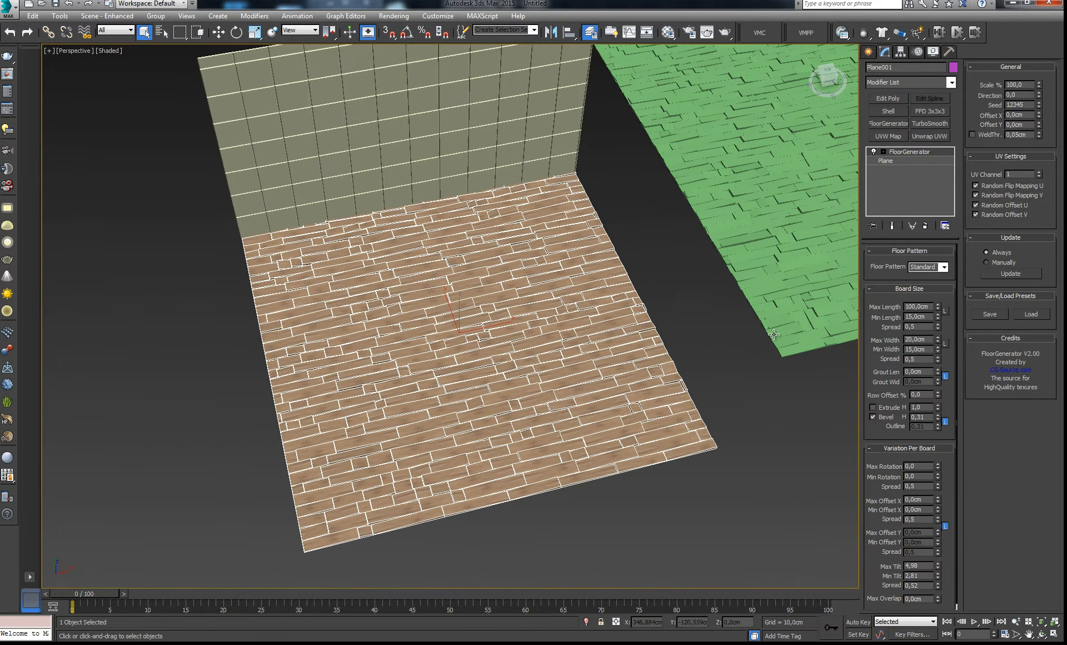
{"action": "left_click", "coordinate": [931, 307]}
{"action": "type", "text": "150"}
{"action": "key", "text": "Return"}
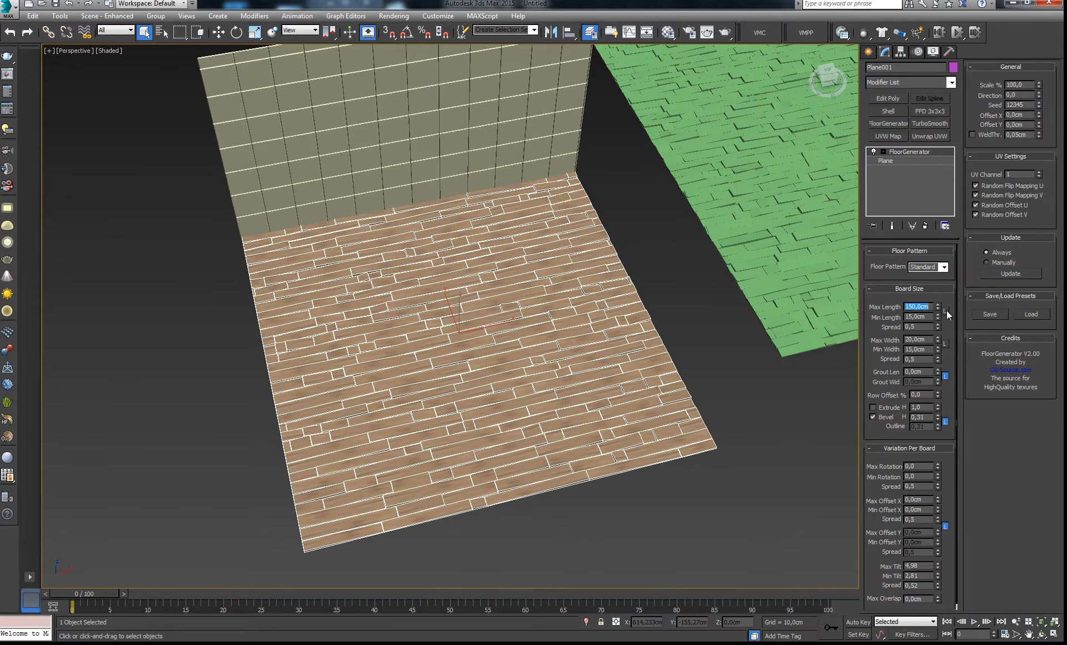
{"action": "left_click", "coordinate": [945, 311]}
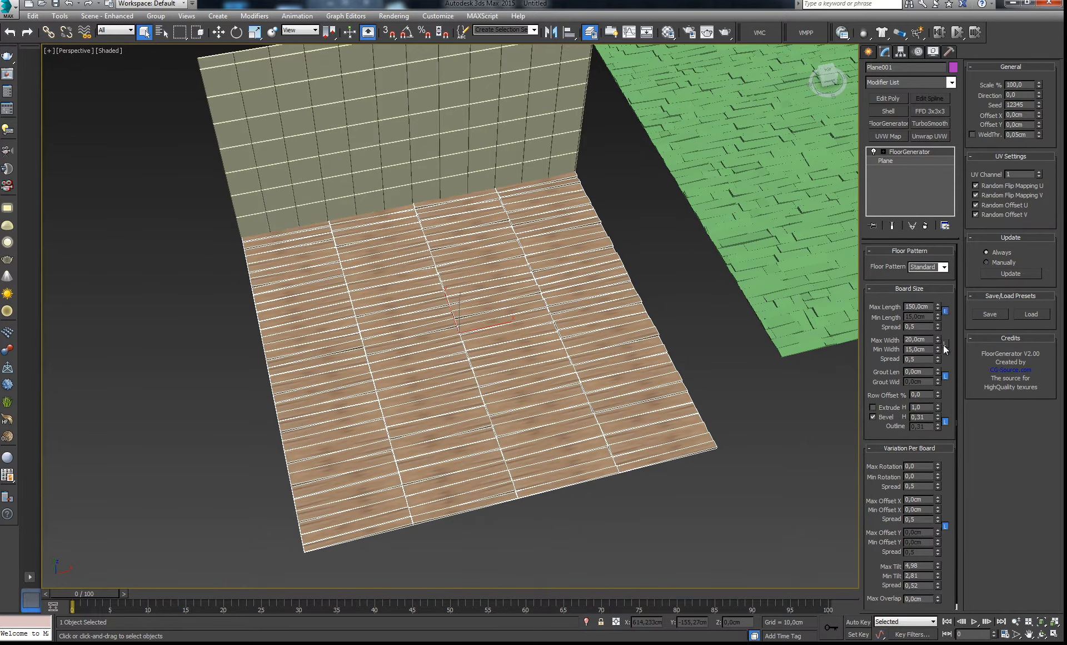
{"action": "left_click", "coordinate": [945, 343]}
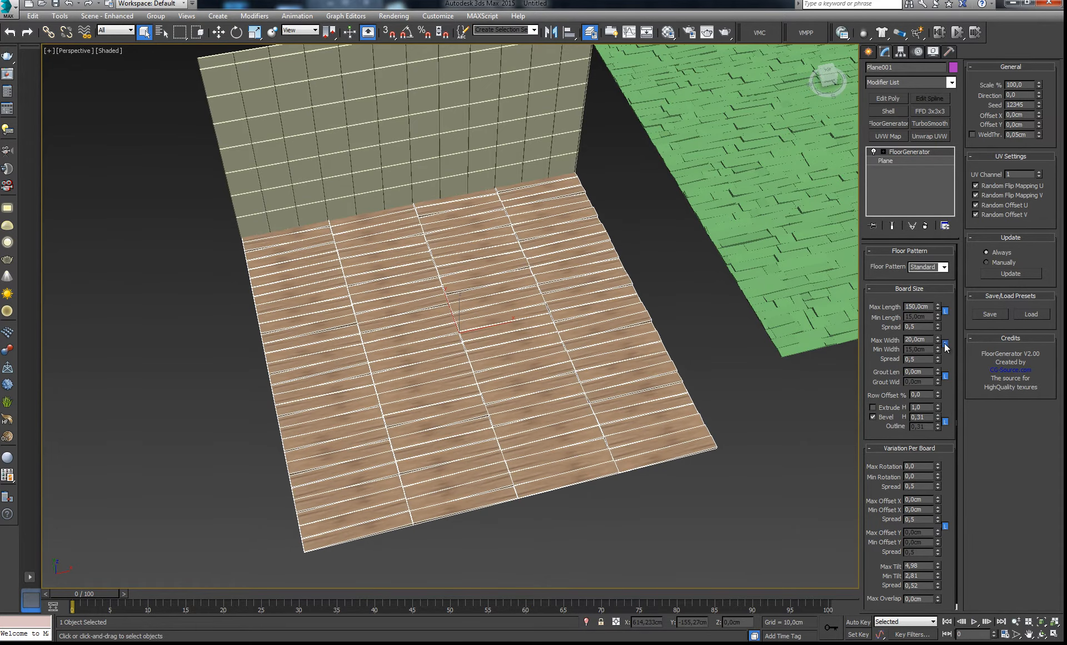
Reset the floor boards' maximum and minimum tilt to 0
{"action": "left_click_drag", "start_coordinate": [938, 568], "coordinate": [938, 569]}
{"action": "right_click", "coordinate": [939, 577]}
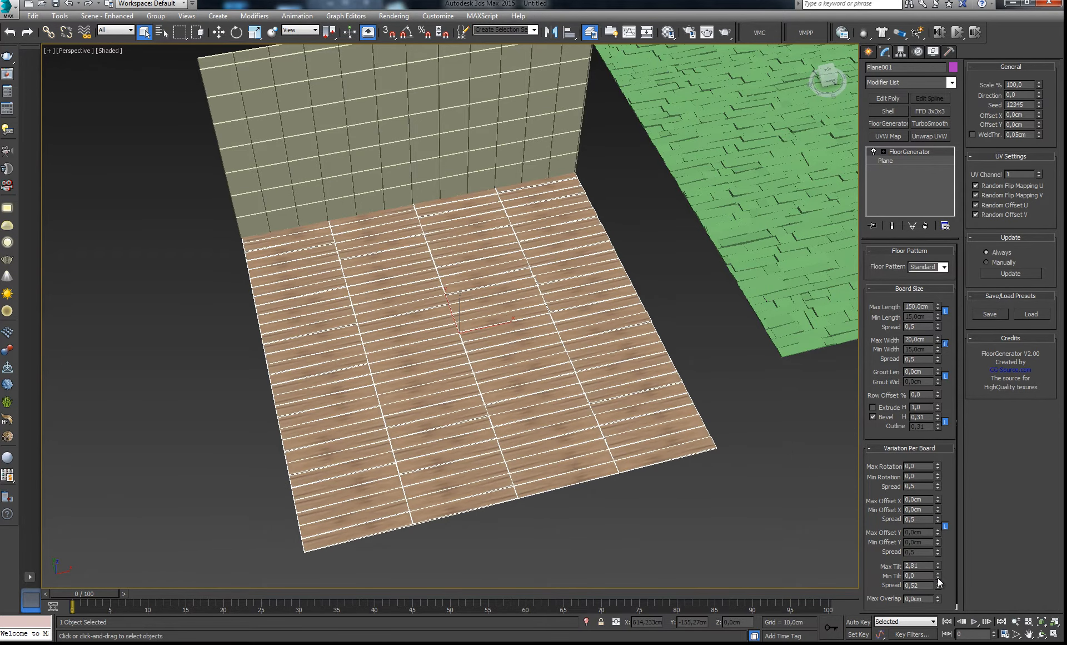
{"action": "right_click", "coordinate": [938, 567]}
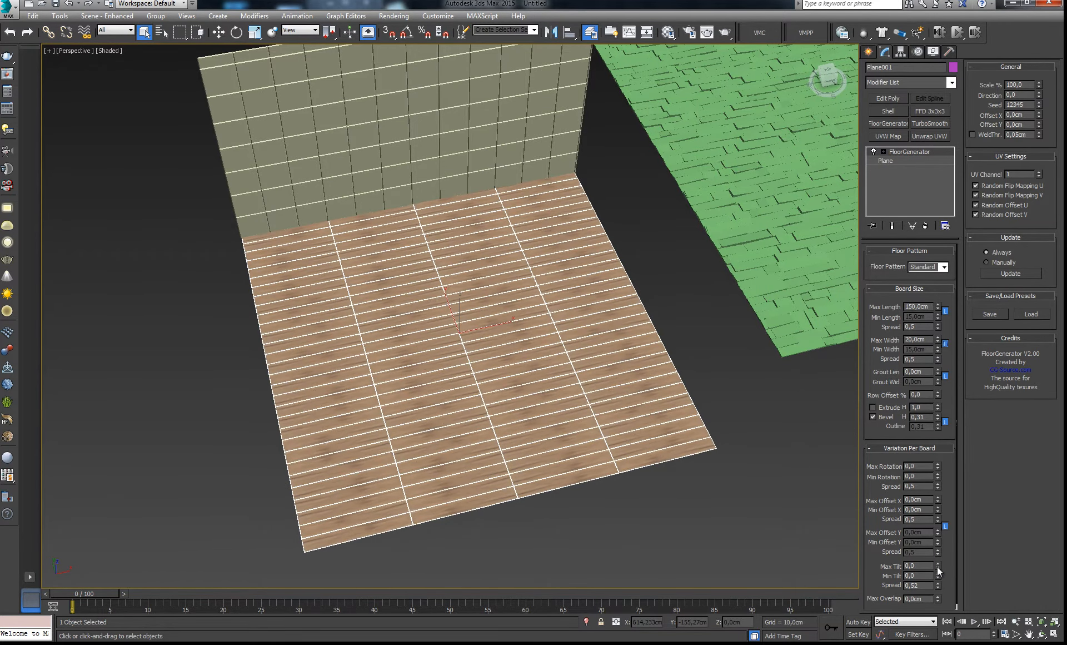
{"action": "scroll", "coordinate": [551, 398], "scroll_direction": "up", "scroll_amount": 5}
{"action": "scroll", "coordinate": [552, 398], "scroll_direction": "down", "scroll_amount": 5}
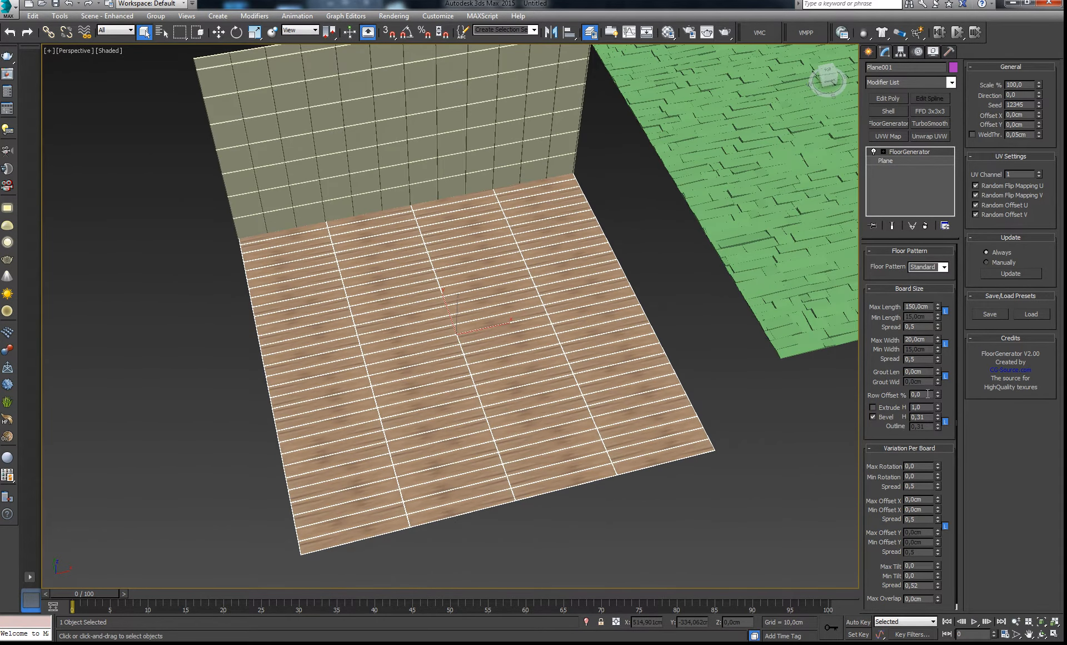
Set the floor's row offset to 20%
{"action": "left_click_drag", "start_coordinate": [927, 395], "coordinate": [883, 407]}
{"action": "type", "text": "20"}
{"action": "key", "text": "Return"}
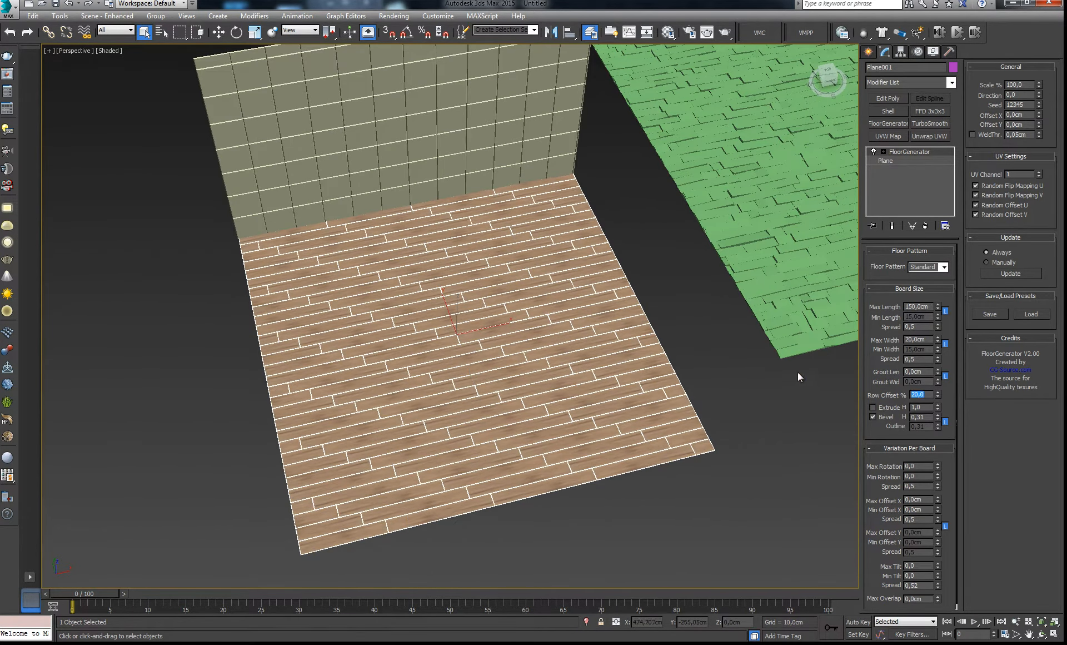
Delete the green plank plane and the tiled wall plane, leaving only the wood floor
{"action": "middle_click_drag", "start_coordinate": [798, 372], "coordinate": [621, 349]}
{"action": "left_click", "coordinate": [669, 255]}
{"action": "key", "text": "Delete"}
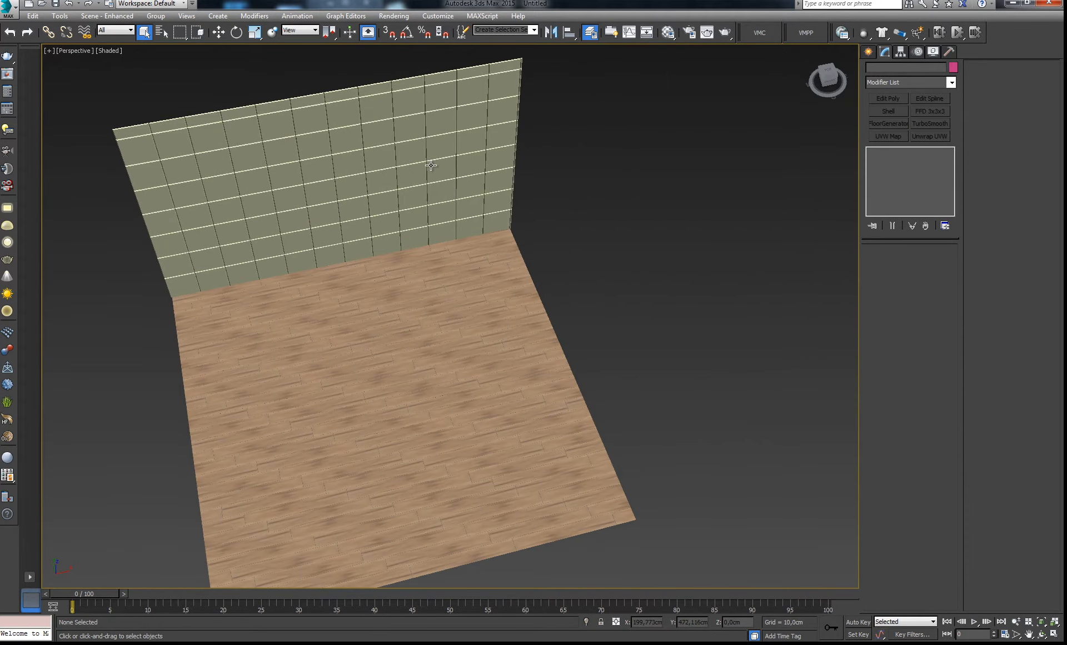
{"action": "left_click", "coordinate": [431, 169]}
{"action": "key", "text": "Delete"}
Assign Material #2, the dark brown wood VRayMtl, to the remaining floor plane and move the material editor aside
{"action": "middle_click_drag", "start_coordinate": [381, 402], "coordinate": [541, 360]}
{"action": "scroll", "coordinate": [556, 400], "scroll_direction": "up", "scroll_amount": 3}
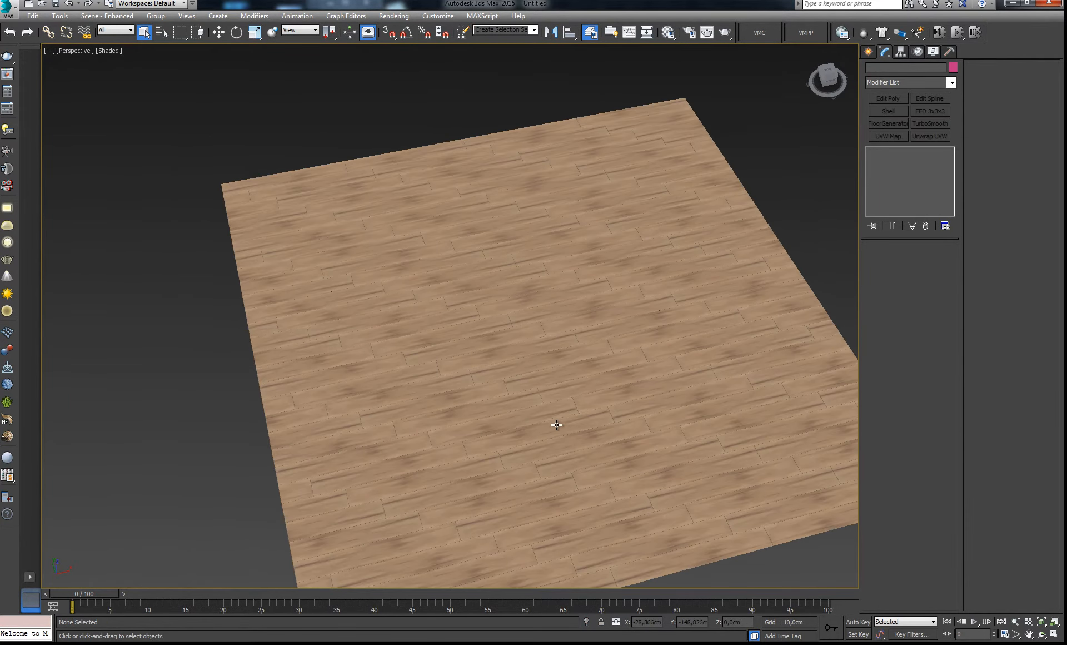
{"action": "middle_click_drag", "start_coordinate": [559, 425], "coordinate": [544, 387]}
{"action": "key", "text": "m"}
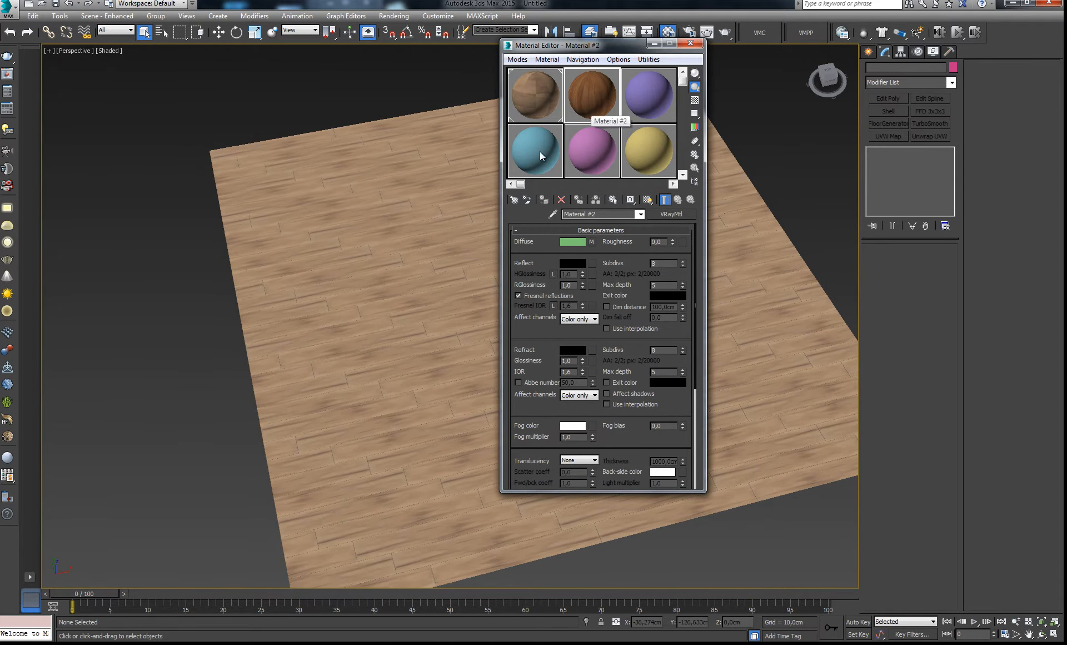
{"action": "left_click", "coordinate": [471, 188]}
{"action": "left_click", "coordinate": [545, 201]}
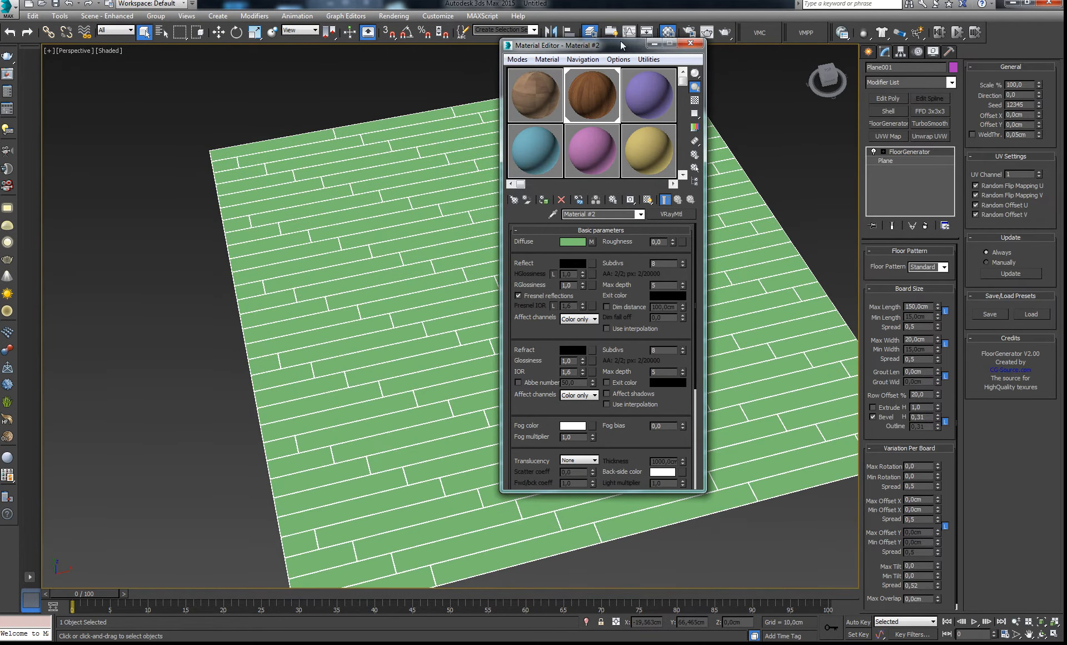
{"action": "left_click_drag", "start_coordinate": [620, 45], "coordinate": [157, 53]}
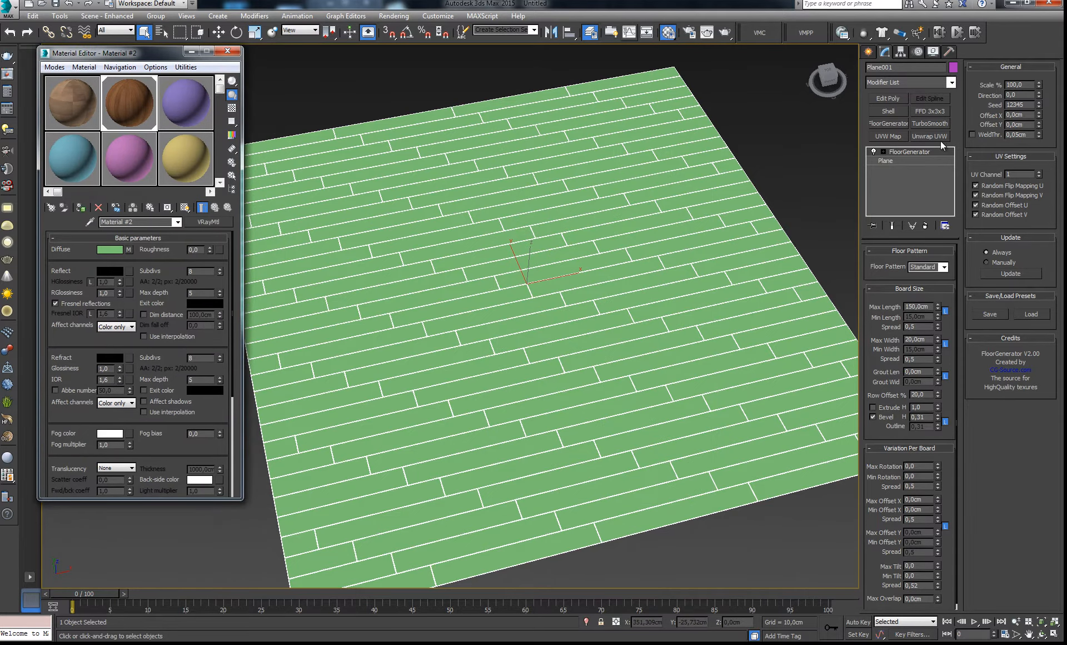
Add an Unwrap UVW modifier above FloorGenerator on the floor, and open its UV editor maximized
{"action": "left_click", "coordinate": [930, 136]}
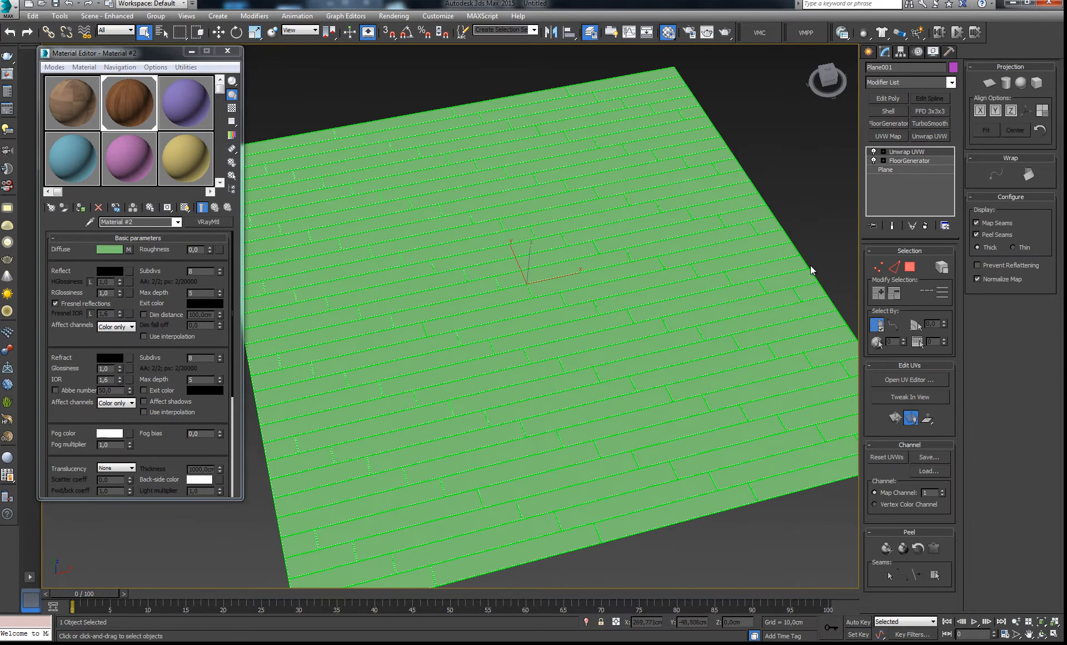
{"action": "left_click", "coordinate": [929, 381]}
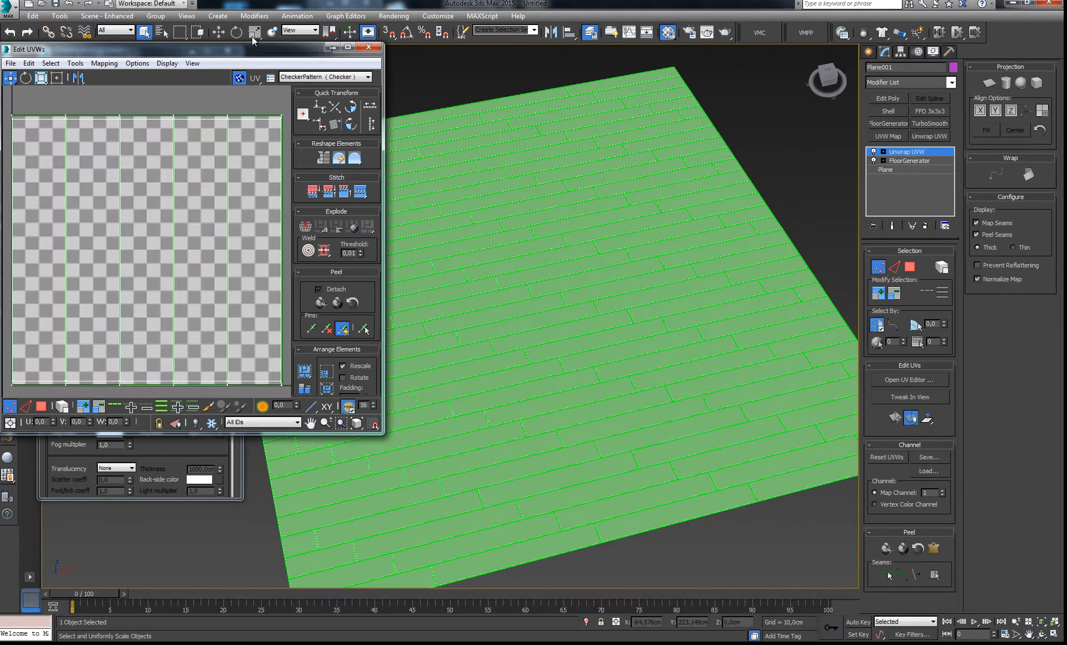
{"action": "left_click_drag", "start_coordinate": [195, 49], "coordinate": [432, 83]}
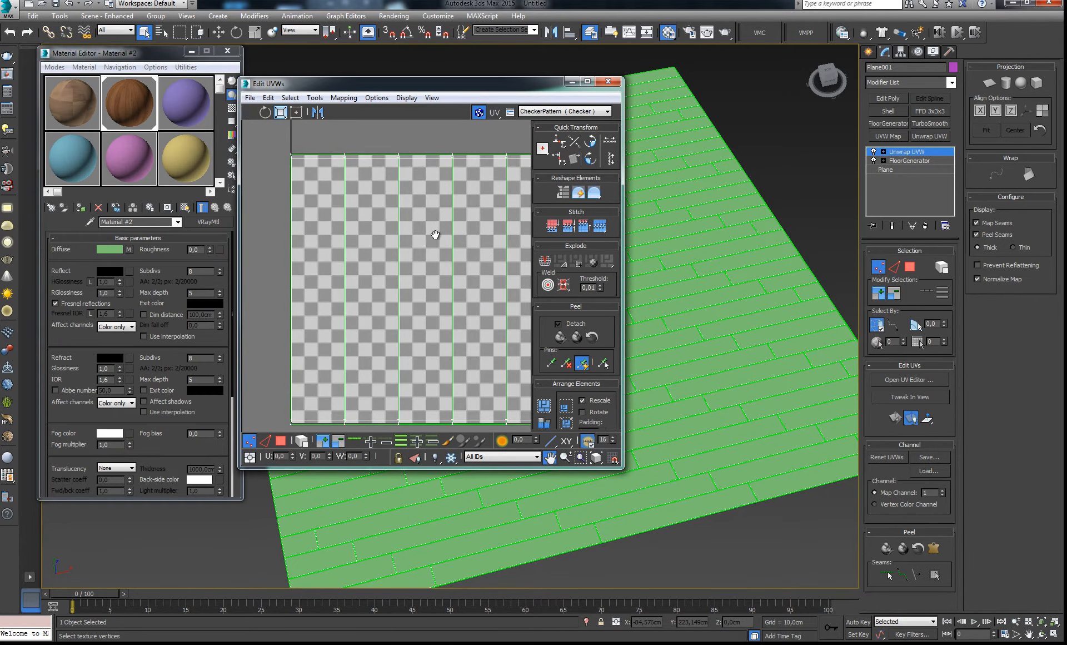
{"action": "left_click", "coordinate": [587, 82]}
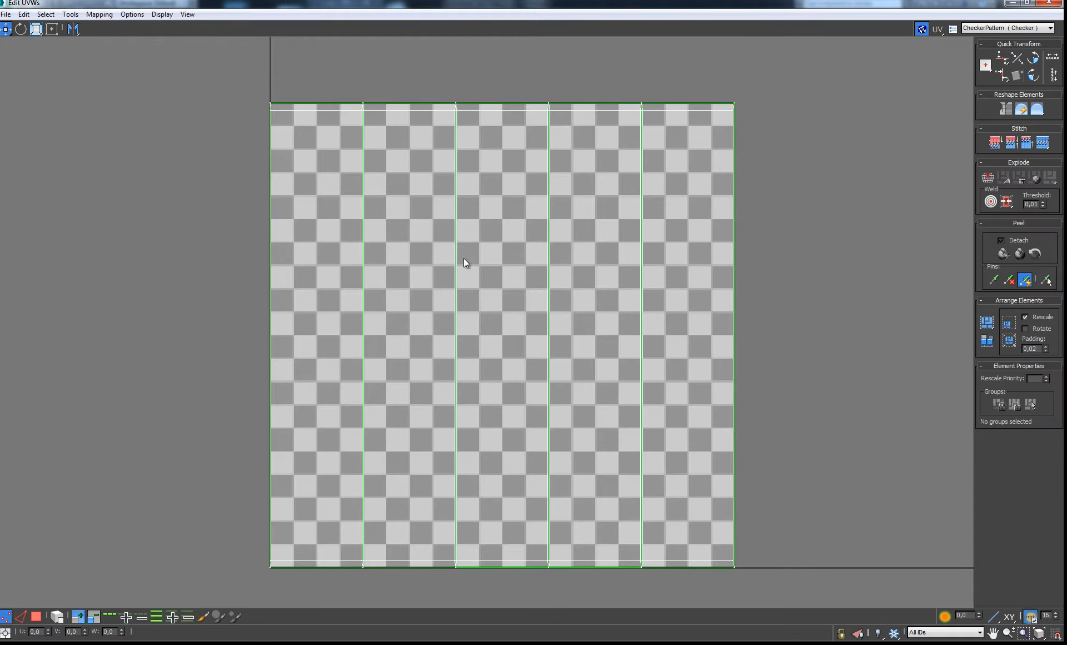
{"action": "scroll", "coordinate": [472, 265], "scroll_direction": "down", "scroll_amount": 4}
{"action": "scroll", "coordinate": [481, 306], "scroll_direction": "down", "scroll_amount": 2}
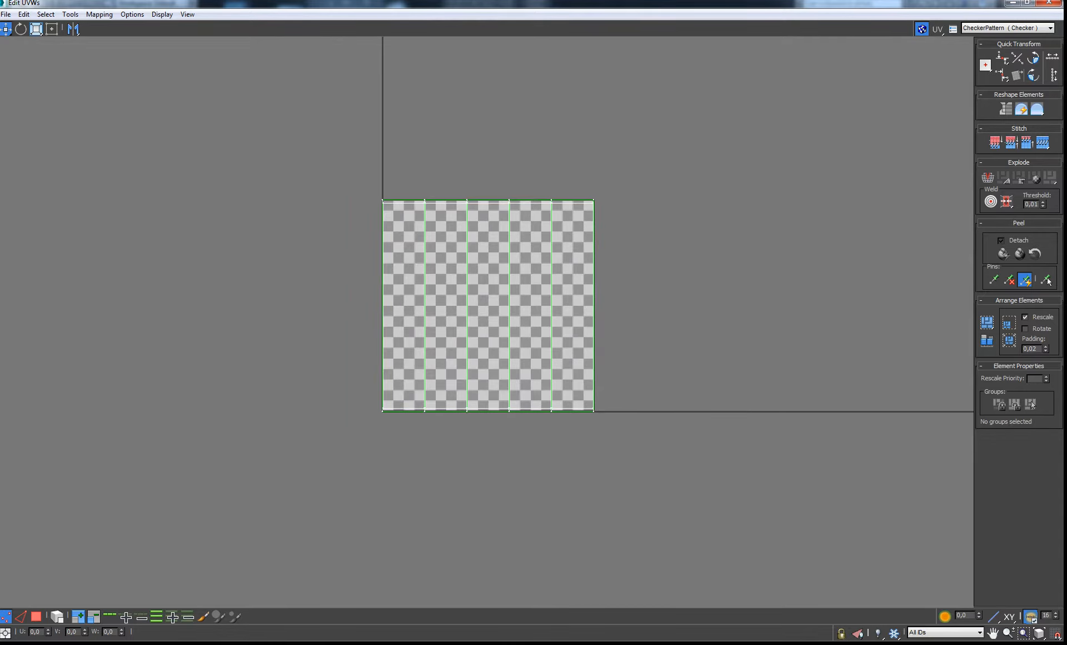
Preview Map #2, the wood-texture0037 image, behind the UVs, and switch the background back to CheckerPattern
{"action": "left_click", "coordinate": [1027, 28]}
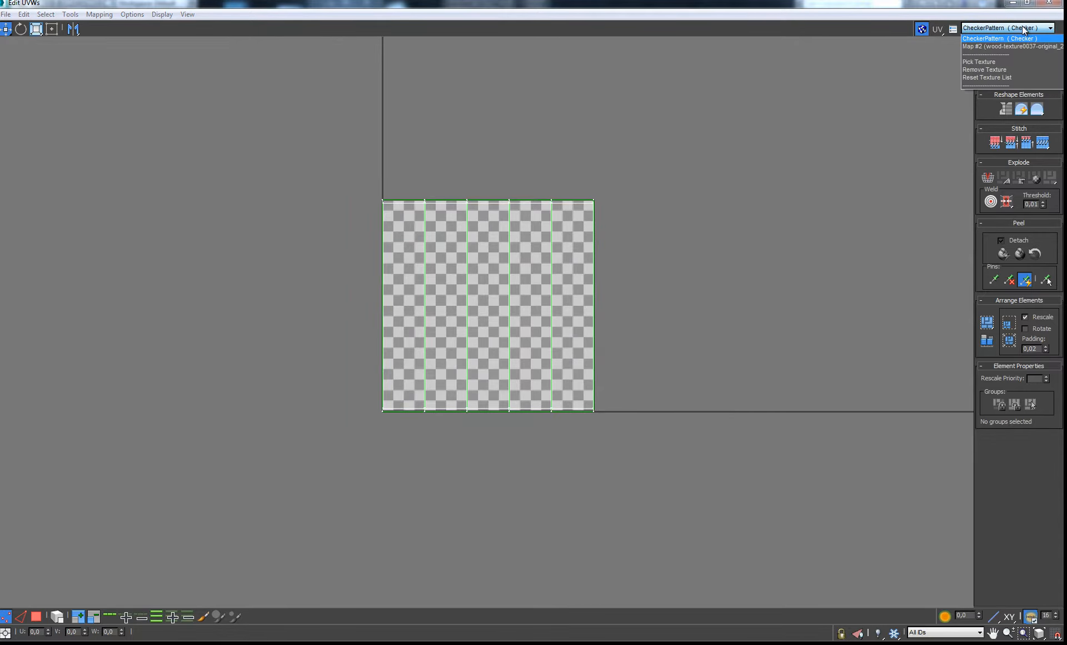
{"action": "left_click", "coordinate": [1003, 46]}
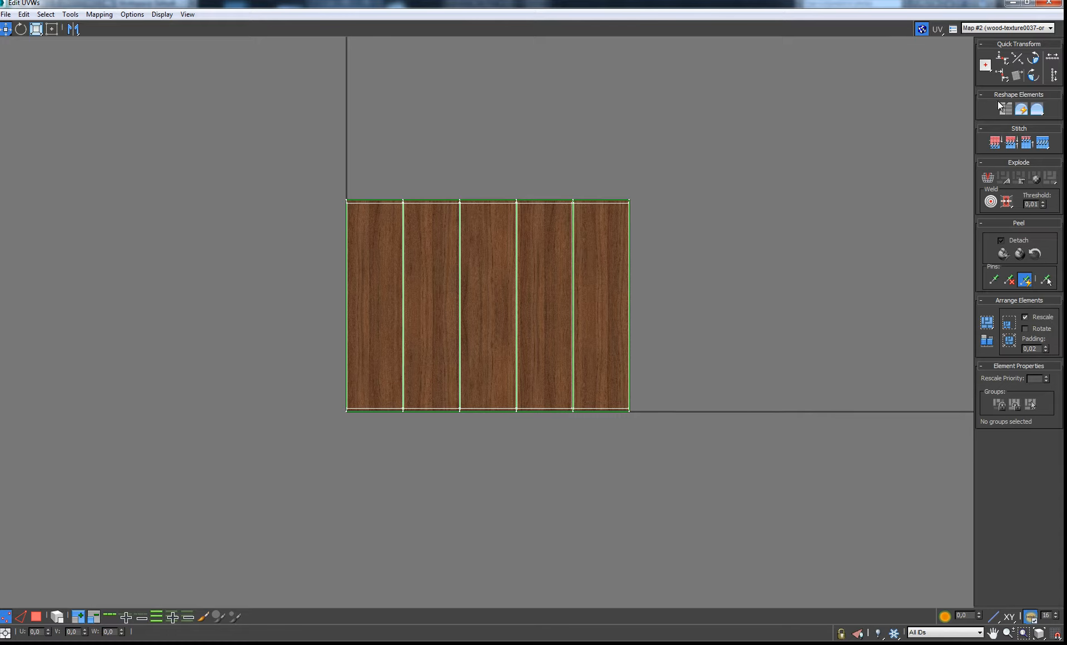
{"action": "left_click", "coordinate": [1005, 28]}
{"action": "left_click", "coordinate": [1003, 35]}
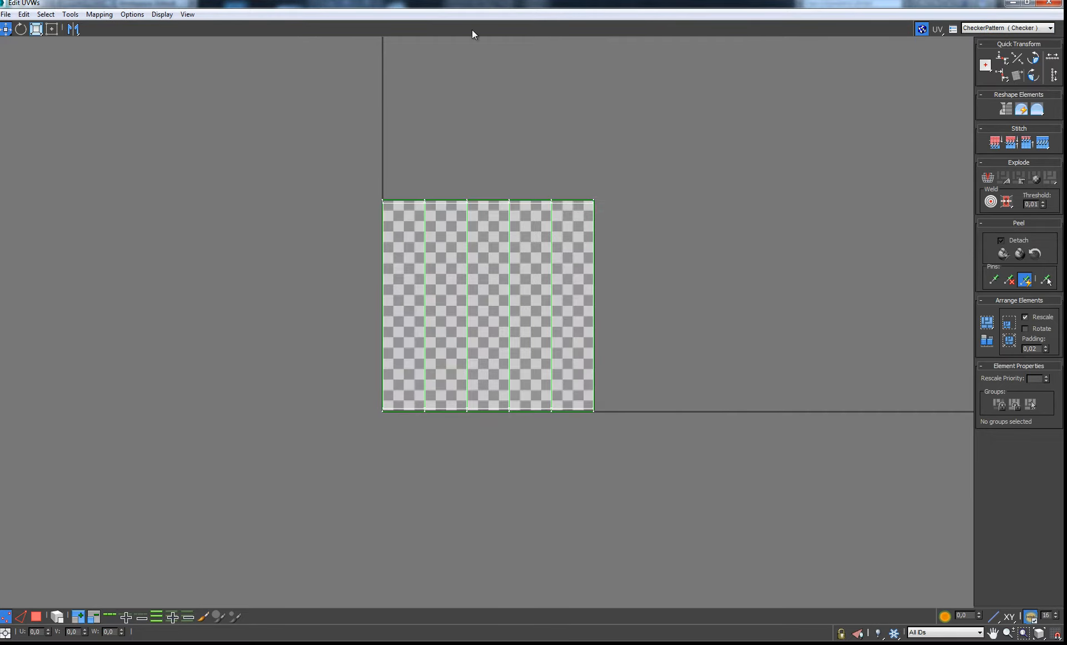
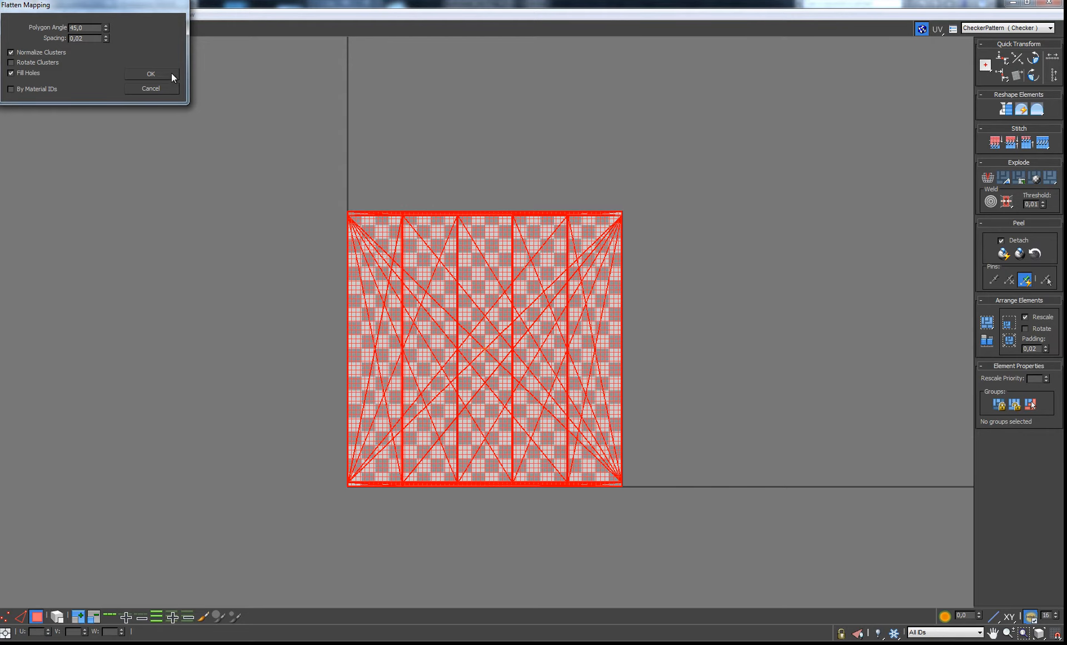
Apply Flatten Mapping to all floor faces with a 45 polygon angle and 0.02 spacing, and place the UV editor beside the floor
{"action": "left_click", "coordinate": [169, 75]}
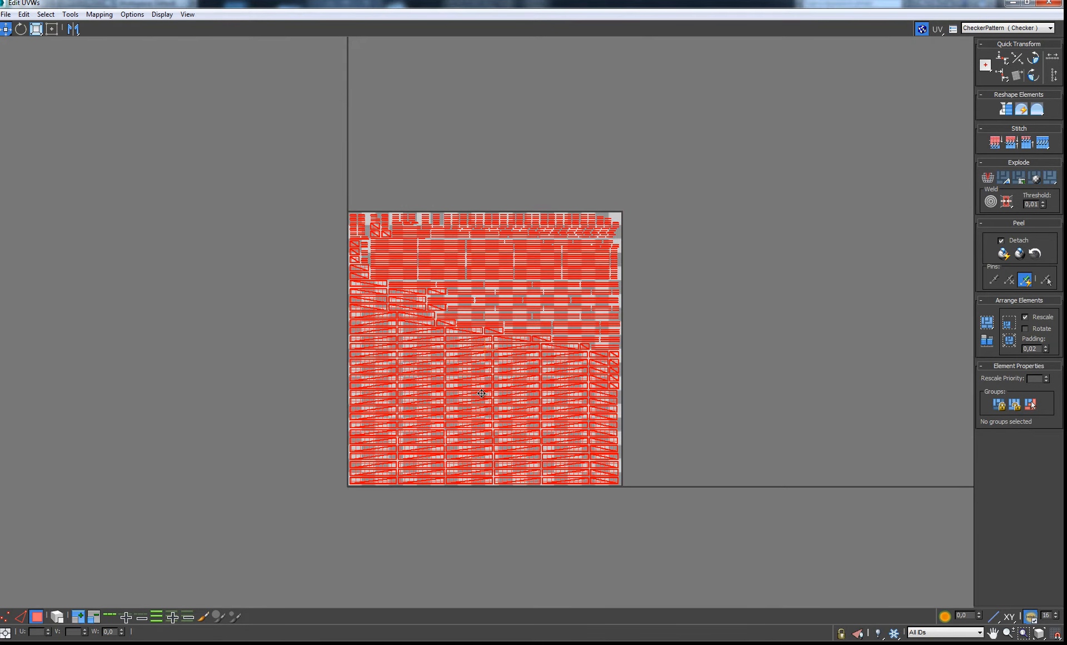
{"action": "scroll", "coordinate": [488, 351], "scroll_direction": "up", "scroll_amount": 2}
{"action": "mouse_move", "coordinate": [689, 5]}
{"action": "left_mouse_down"}
{"action": "mouse_move", "coordinate": [680, 48]}
{"action": "mouse_move", "coordinate": [765, 132]}
{"action": "left_mouse_up"}
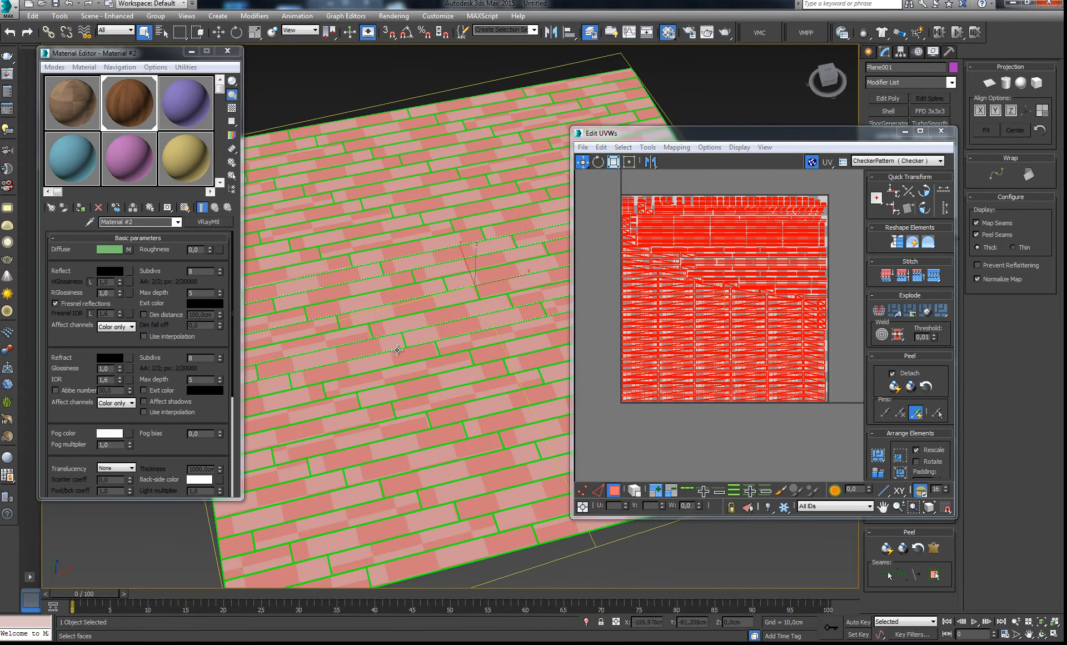
Examine the checker on the planks up close by selecting one plank face and a neighbouring strip in the UV layout
{"action": "scroll", "coordinate": [445, 334], "scroll_direction": "up", "scroll_amount": 6}
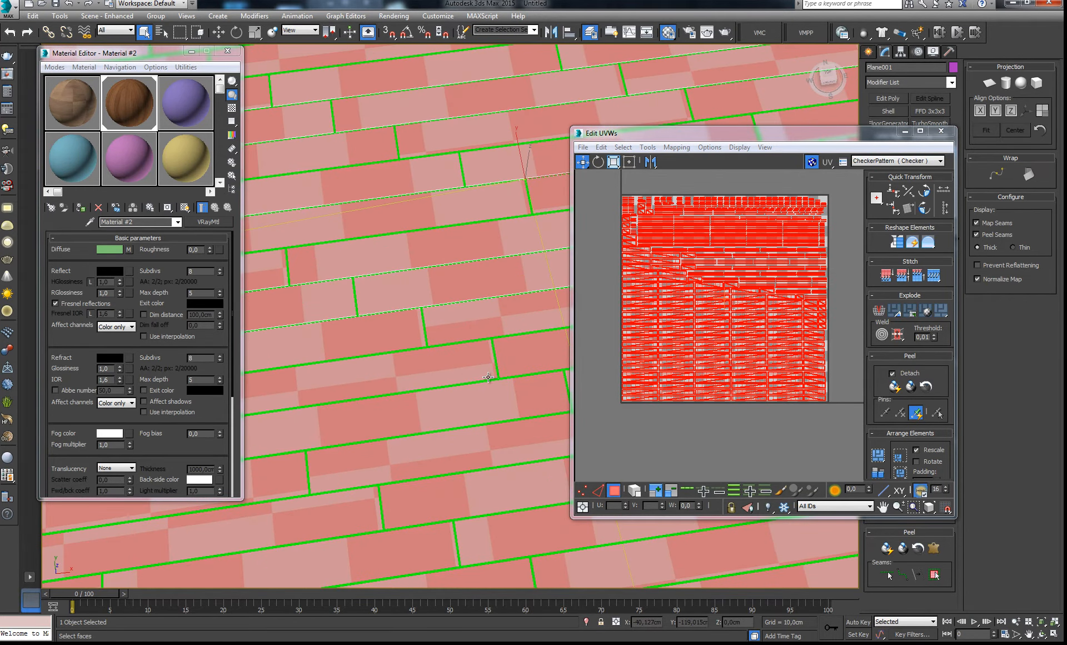
{"action": "scroll", "coordinate": [488, 377], "scroll_direction": "up", "scroll_amount": 2}
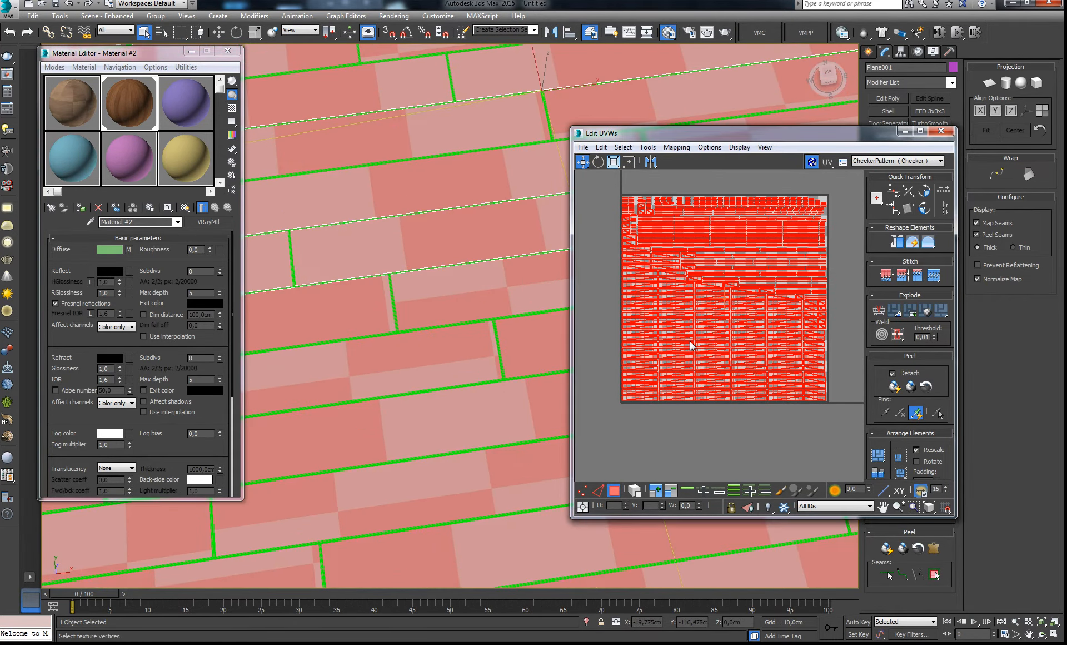
{"action": "left_click", "coordinate": [454, 372]}
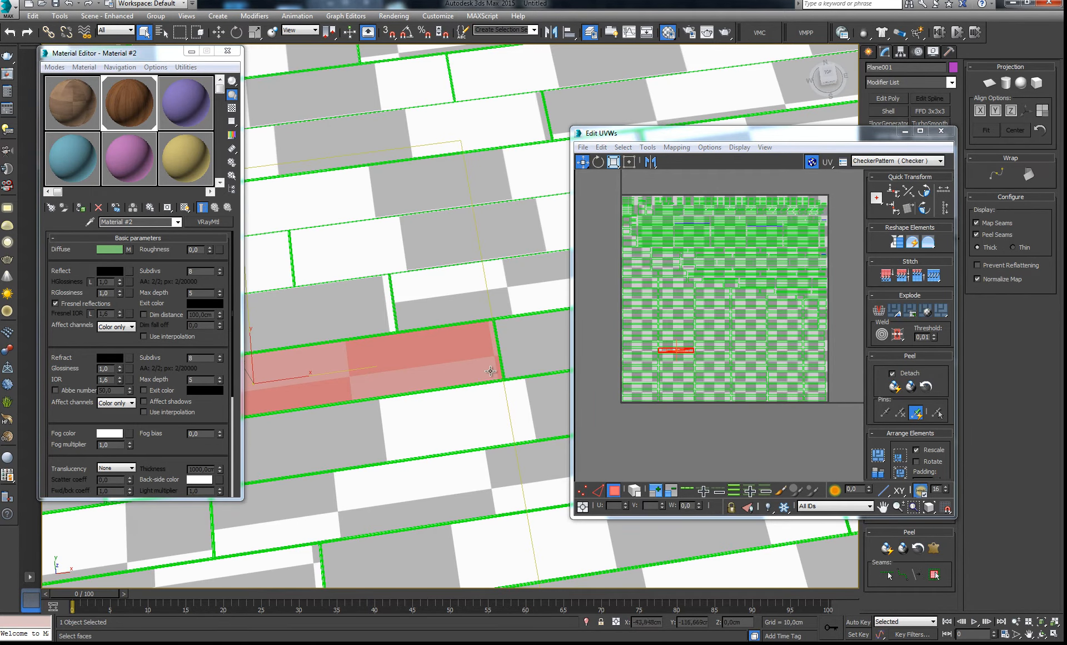
{"action": "left_click", "coordinate": [673, 345]}
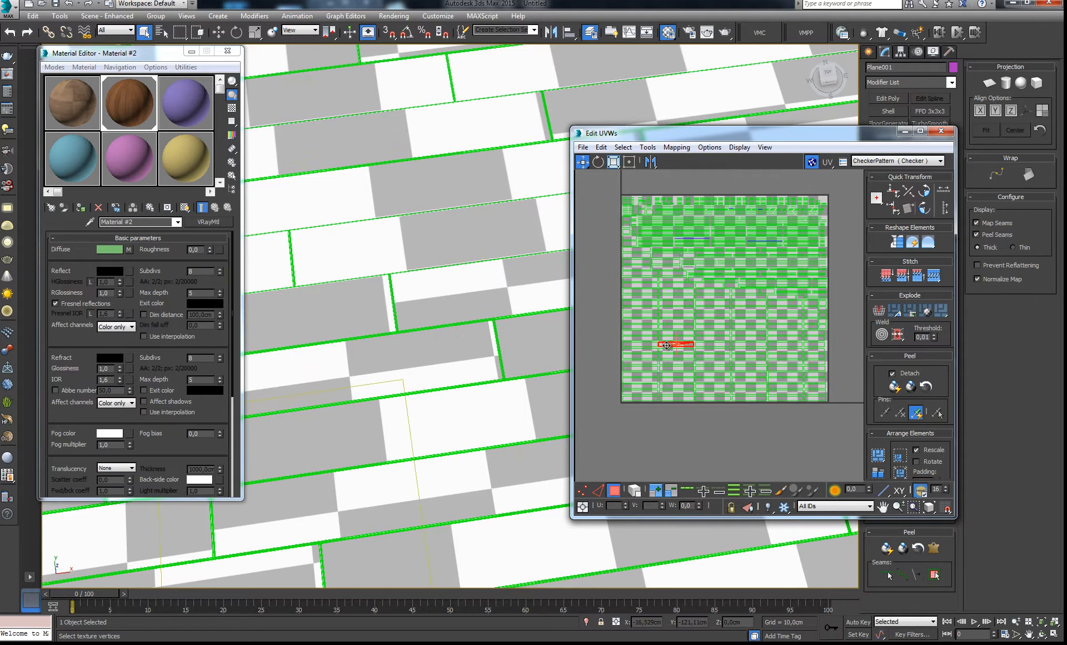
Preview Map #2, the wood-texture0037-original_2 image, behind the plank UVs in the maximized UV editor, and minimize the editor
{"action": "scroll", "coordinate": [438, 305], "scroll_direction": "down", "scroll_amount": 6}
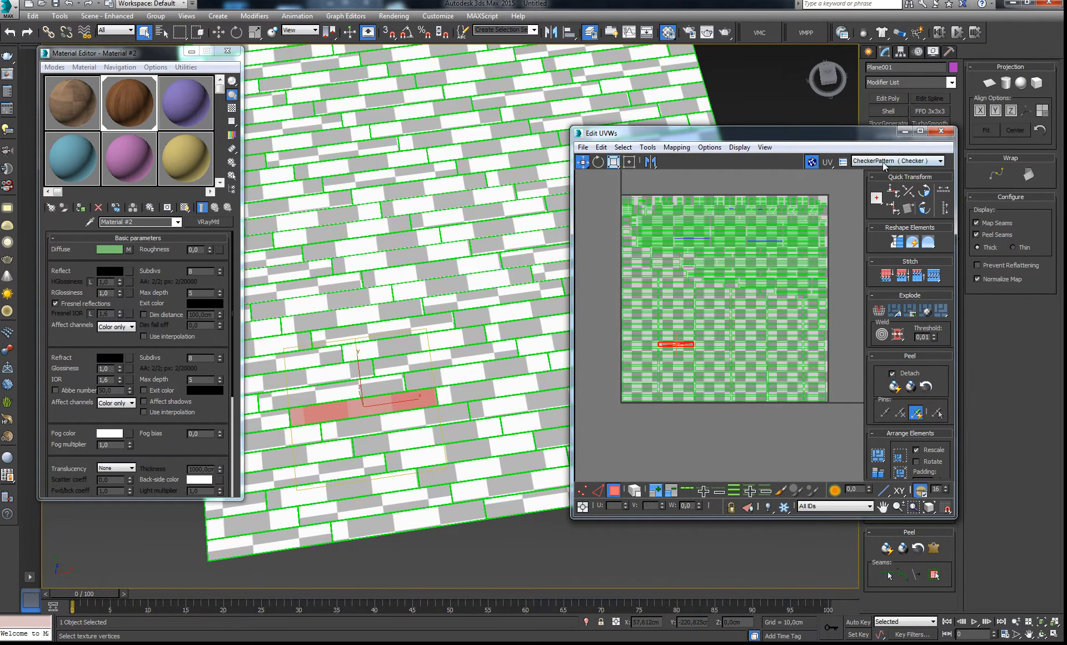
{"action": "left_click", "coordinate": [920, 131]}
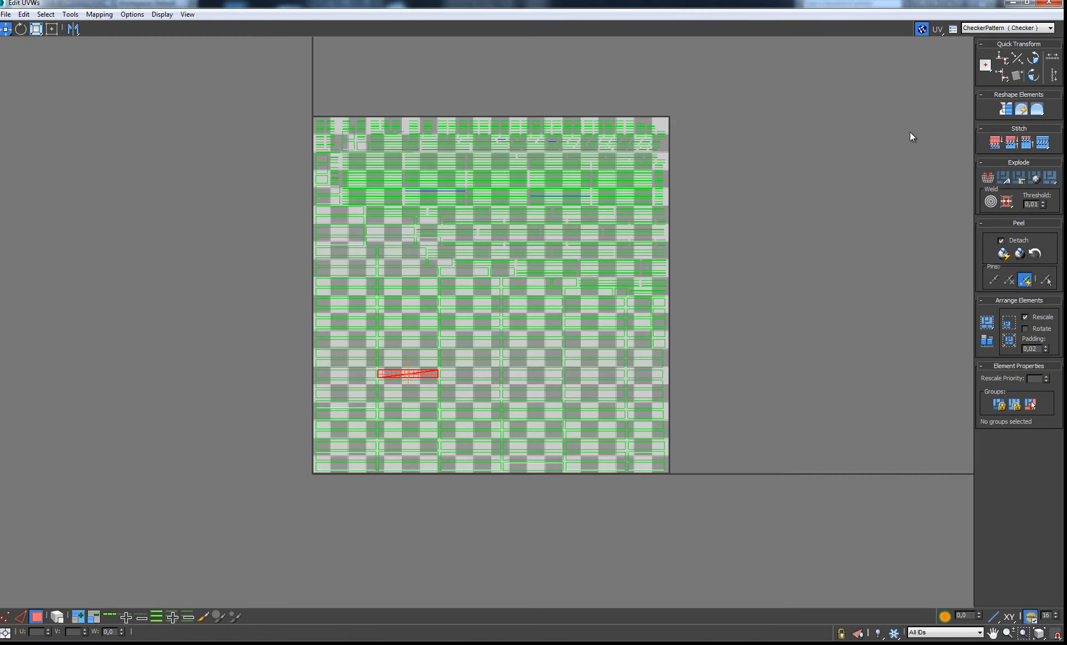
{"action": "left_click", "coordinate": [985, 28]}
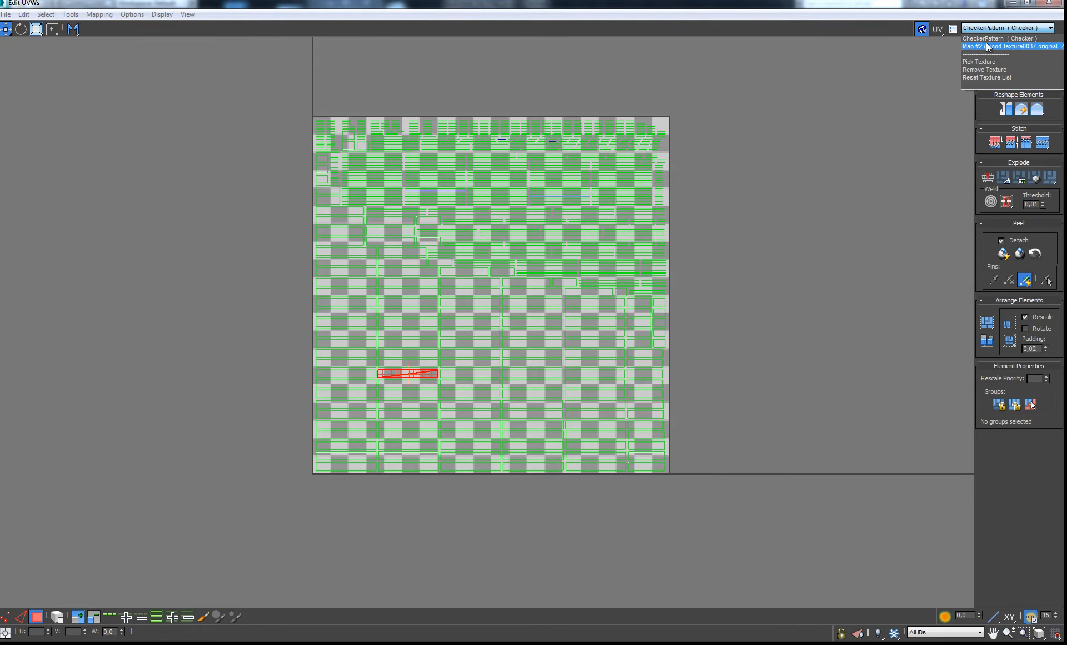
{"action": "left_click", "coordinate": [987, 46]}
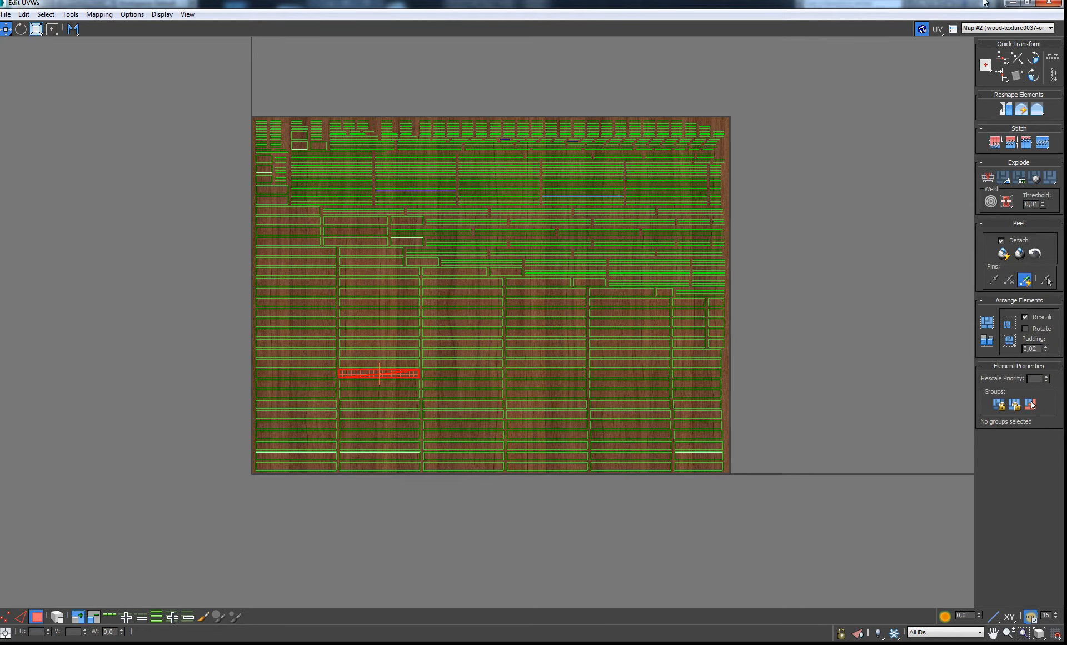
{"action": "left_click", "coordinate": [1028, 3]}
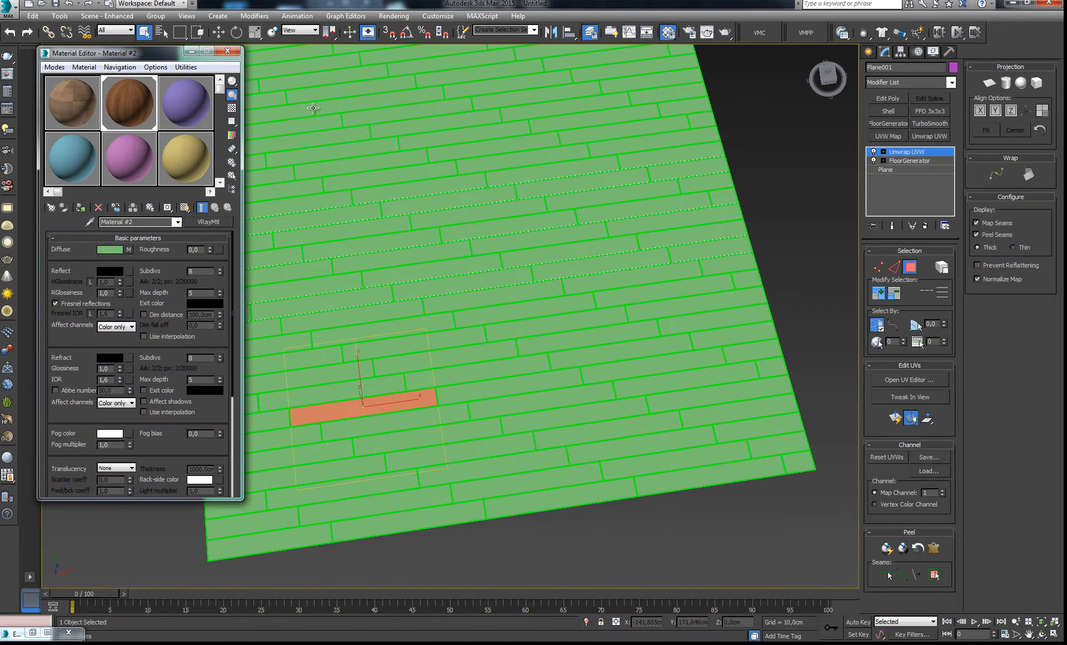
Assign wood-texture0037_cuadrada.jpg from the Tutorial FloorGenerator folder as Material #2's diffuse map, and close the Material Editor
{"action": "left_click", "coordinate": [441, 1]}
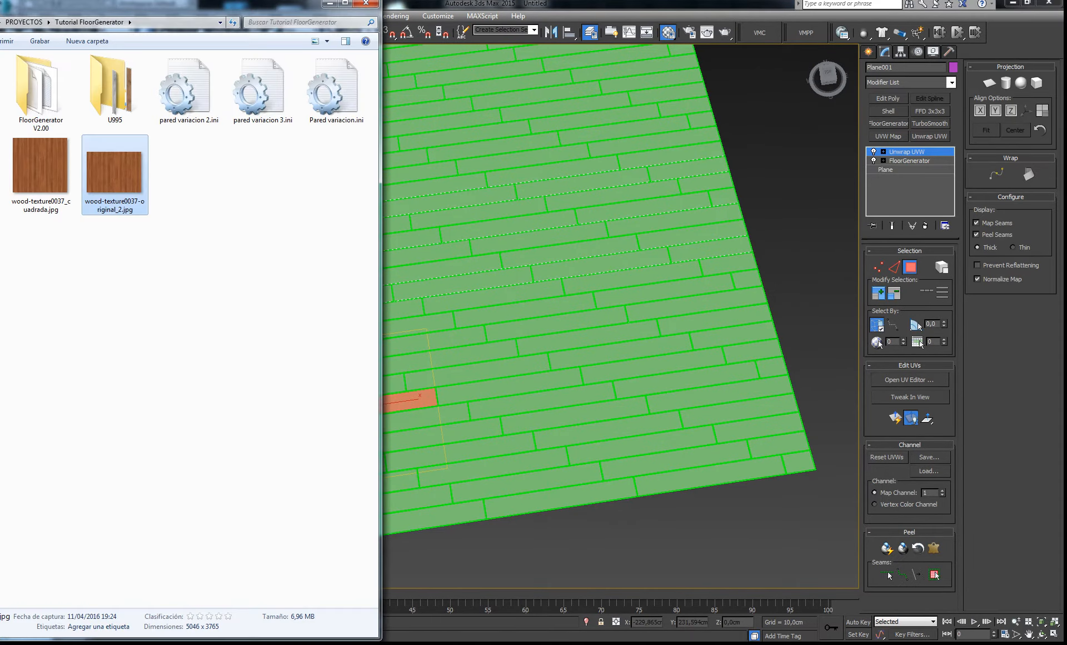
{"action": "left_click", "coordinate": [330, 10]}
{"action": "left_click_drag", "start_coordinate": [148, 55], "coordinate": [612, 115]}
{"action": "key", "text": "alt+Tab"}
{"action": "left_click", "coordinate": [109, 172]}
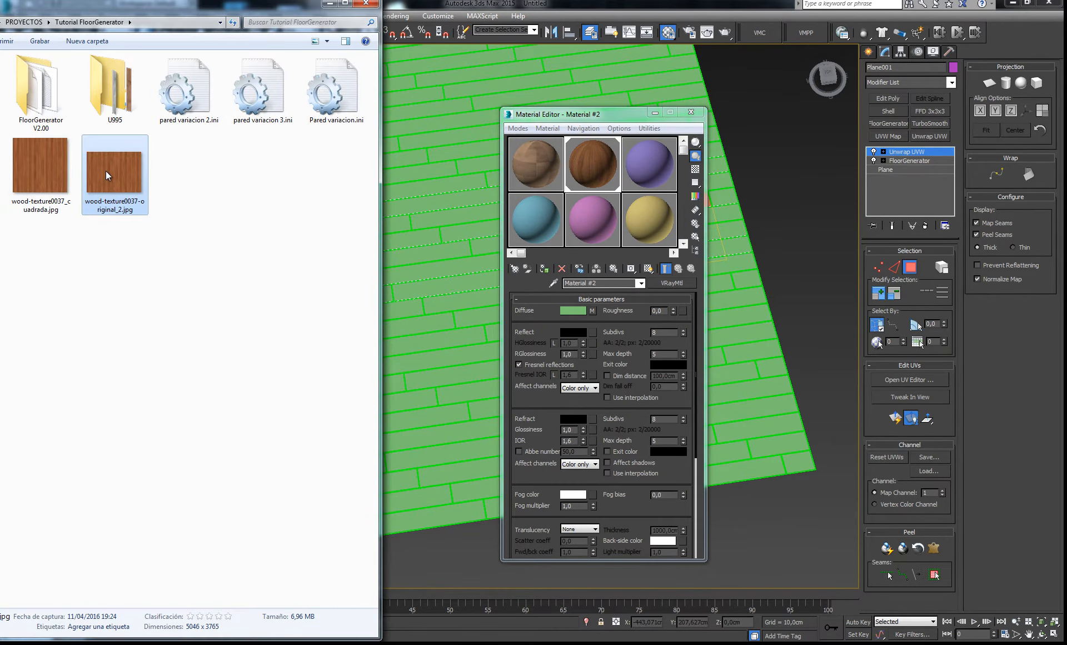
{"action": "left_click", "coordinate": [48, 166]}
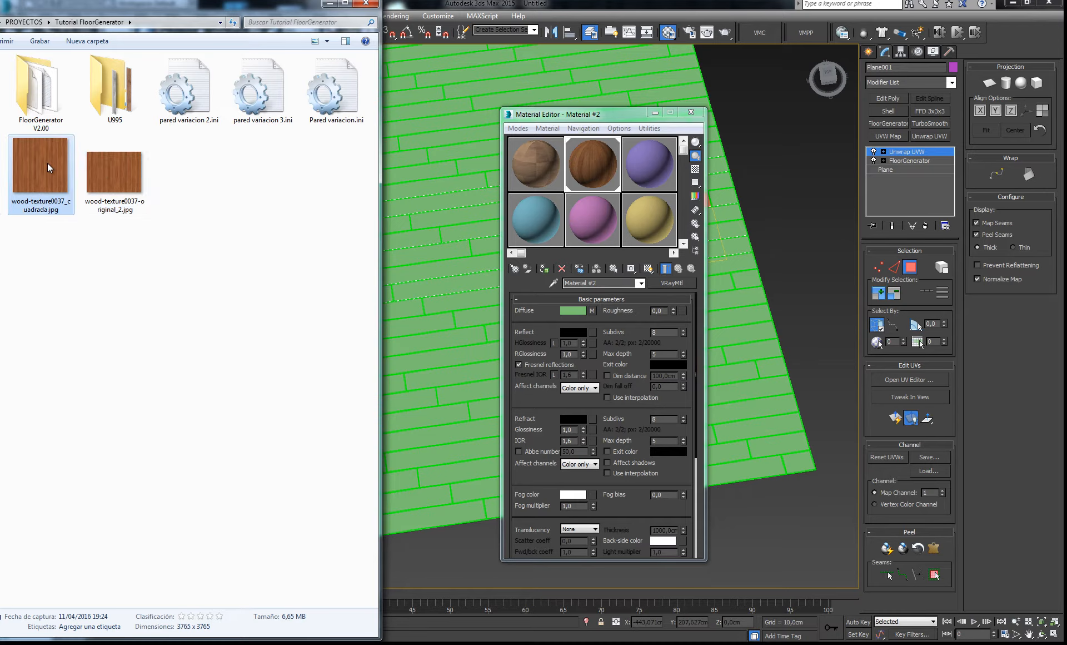
{"action": "left_click_drag", "start_coordinate": [48, 162], "coordinate": [677, 362]}
{"action": "left_click", "coordinate": [692, 109]}
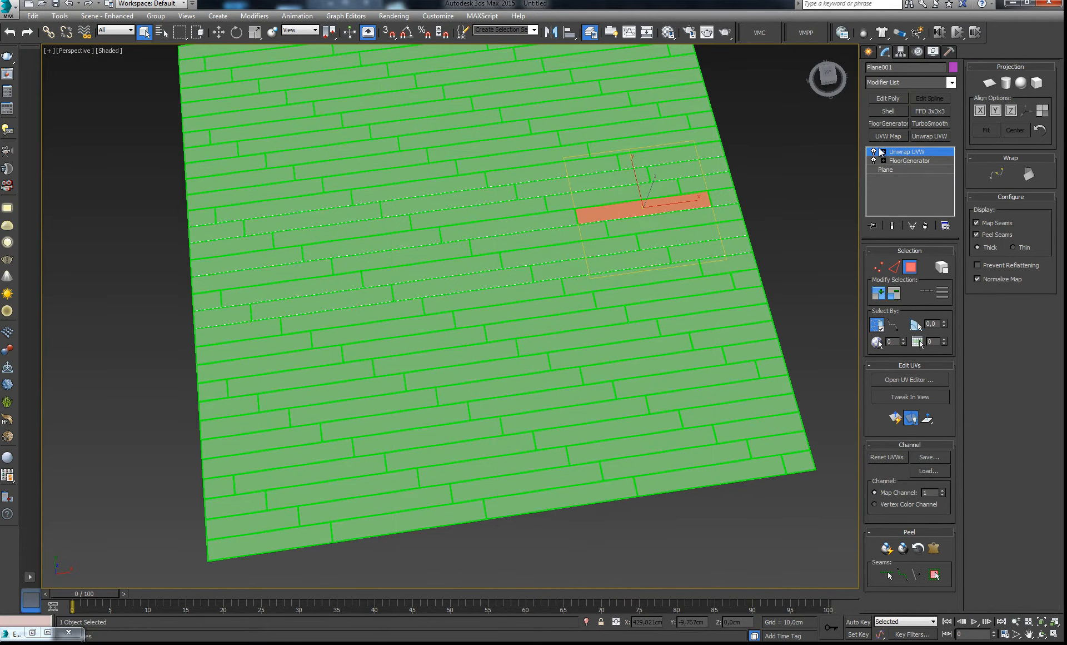
Reopen the UV editor and reset its texture list to show the square wood image behind the UVs
{"action": "left_click", "coordinate": [910, 379]}
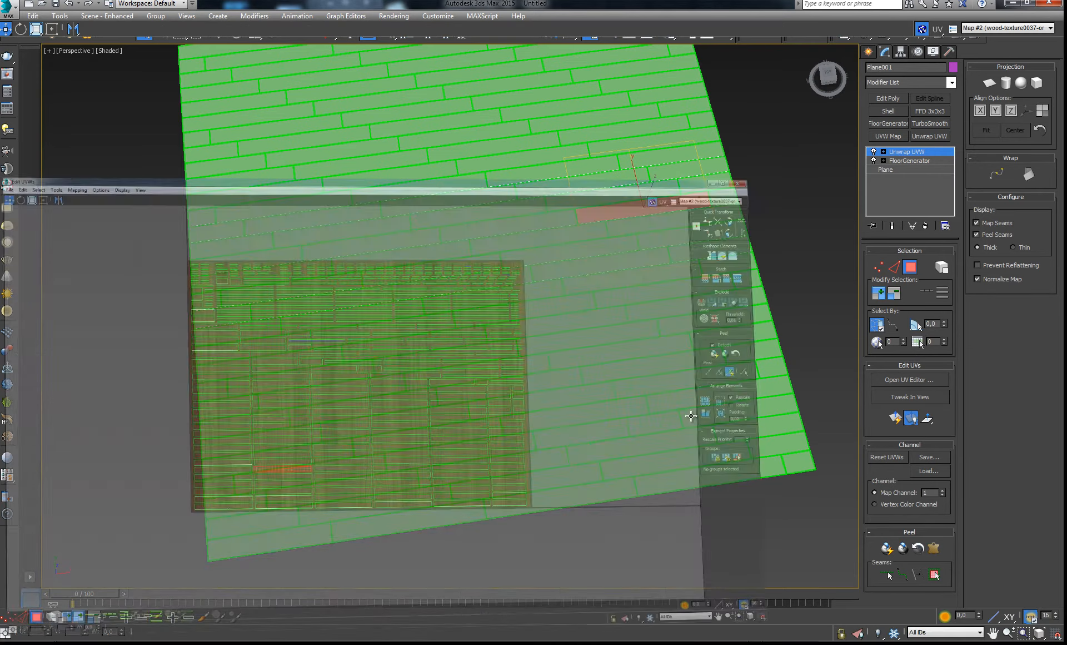
{"action": "left_click", "coordinate": [999, 26]}
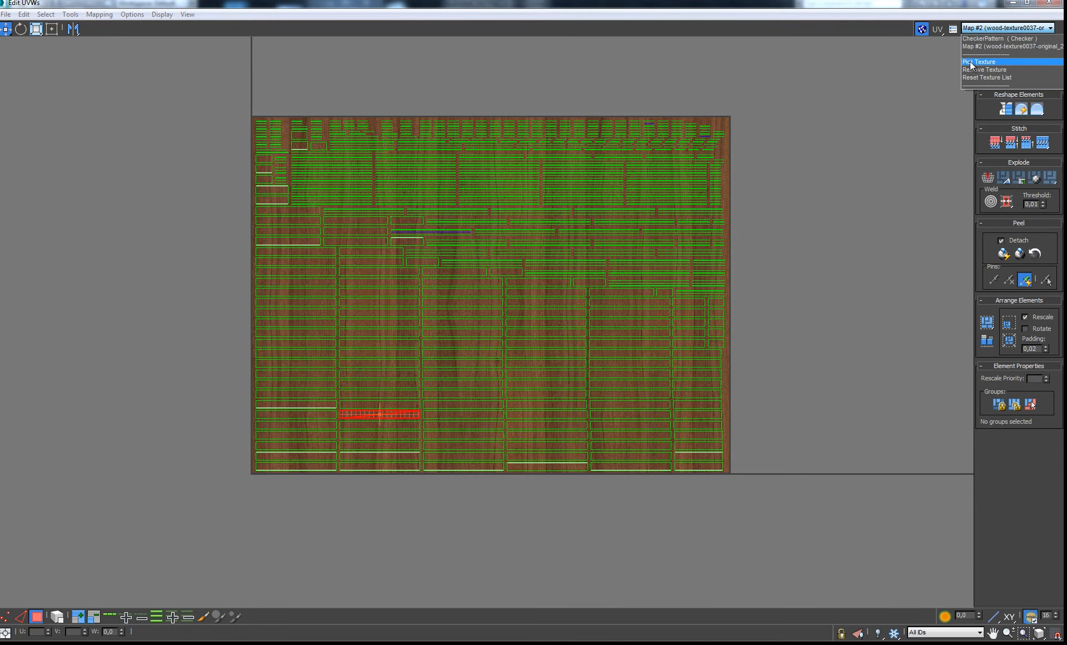
{"action": "left_click", "coordinate": [976, 77]}
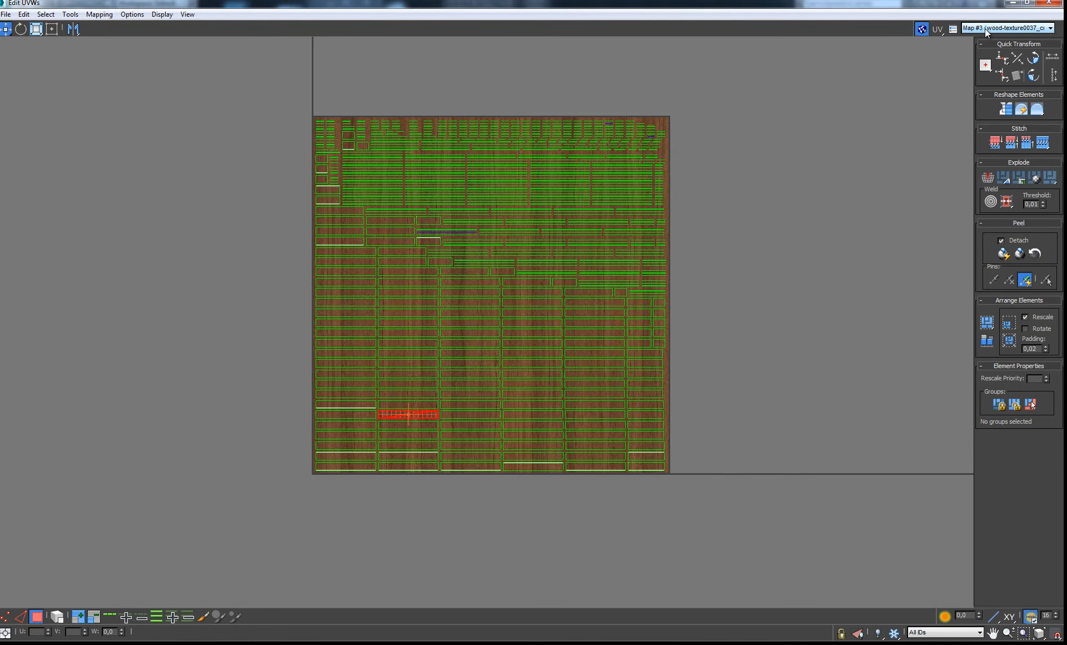
Select all floor UVs and rotate them 90 degrees in Freeform mode so the planks run along the wood grain
{"action": "middle_click_drag", "start_coordinate": [561, 299], "coordinate": [542, 281]}
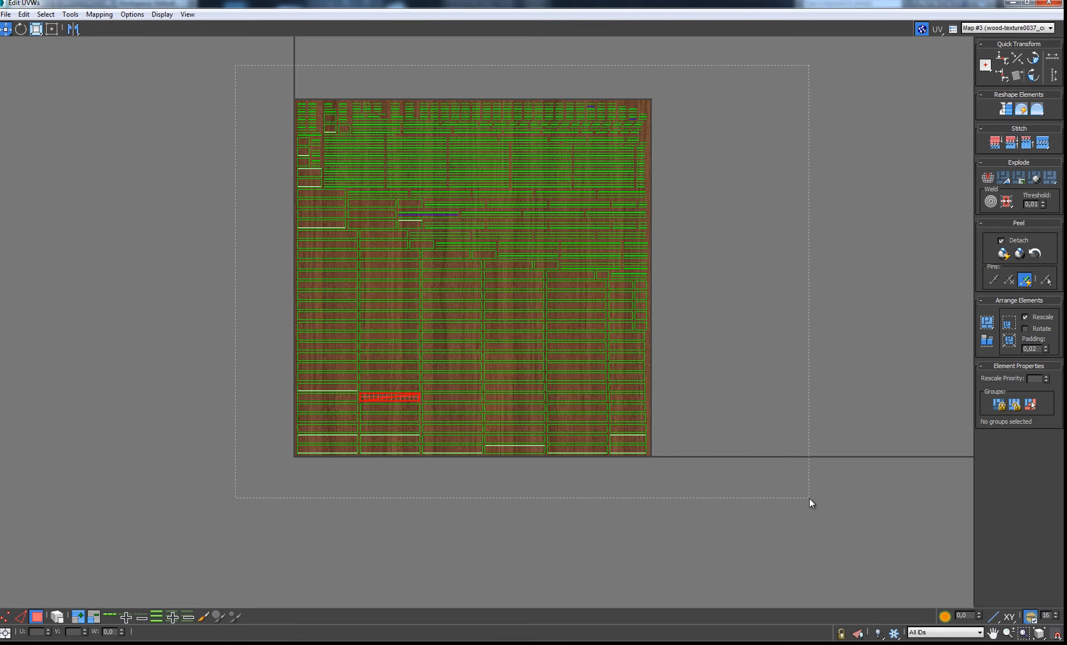
{"action": "left_click_drag", "start_coordinate": [810, 498], "coordinate": [810, 499]}
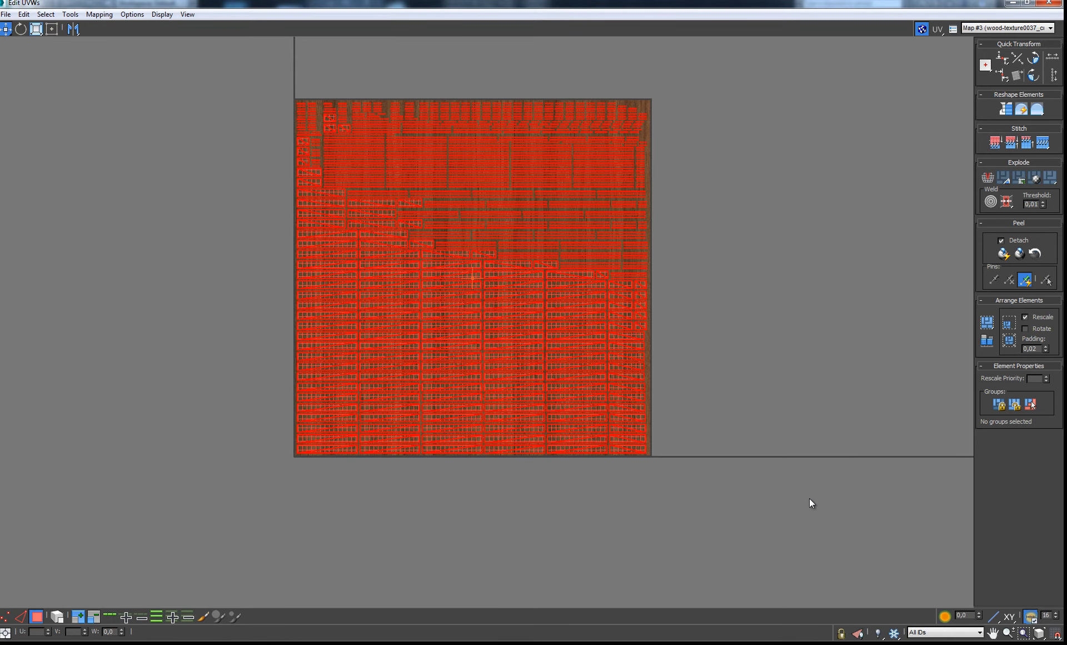
{"action": "left_click", "coordinate": [51, 29]}
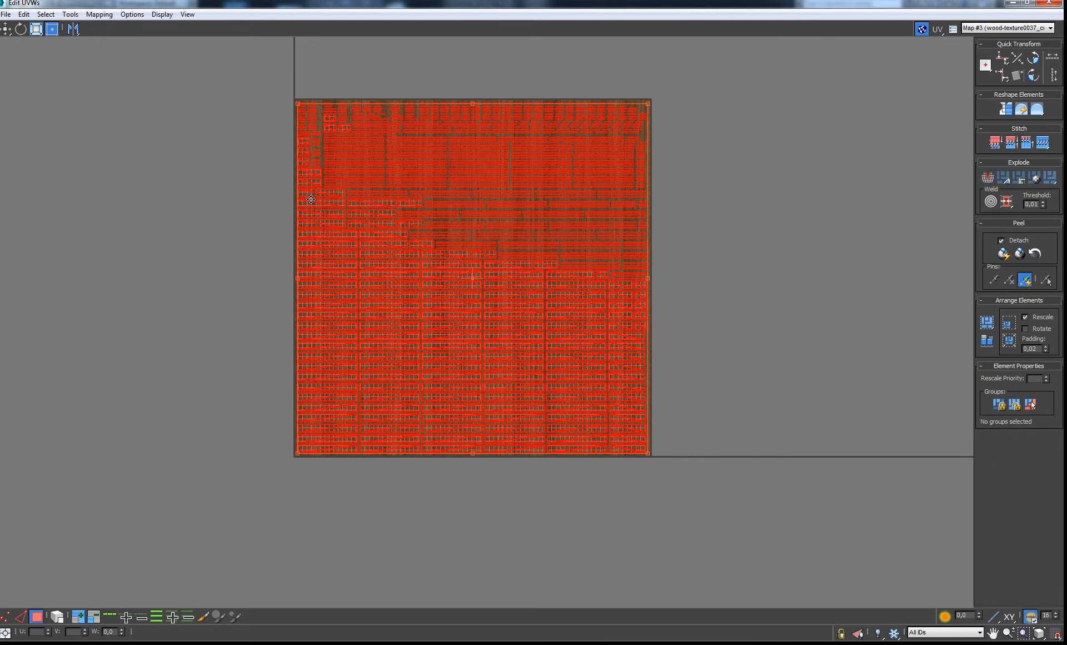
{"action": "left_click", "coordinate": [37, 30]}
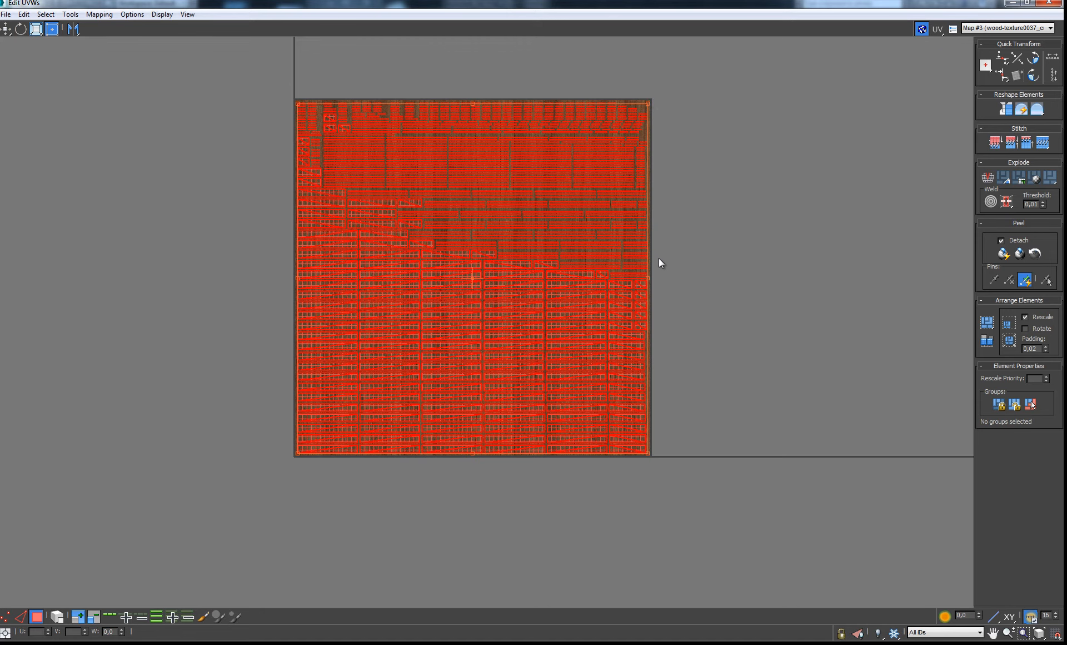
{"action": "left_click_drag", "start_coordinate": [649, 278], "coordinate": [471, 90]}
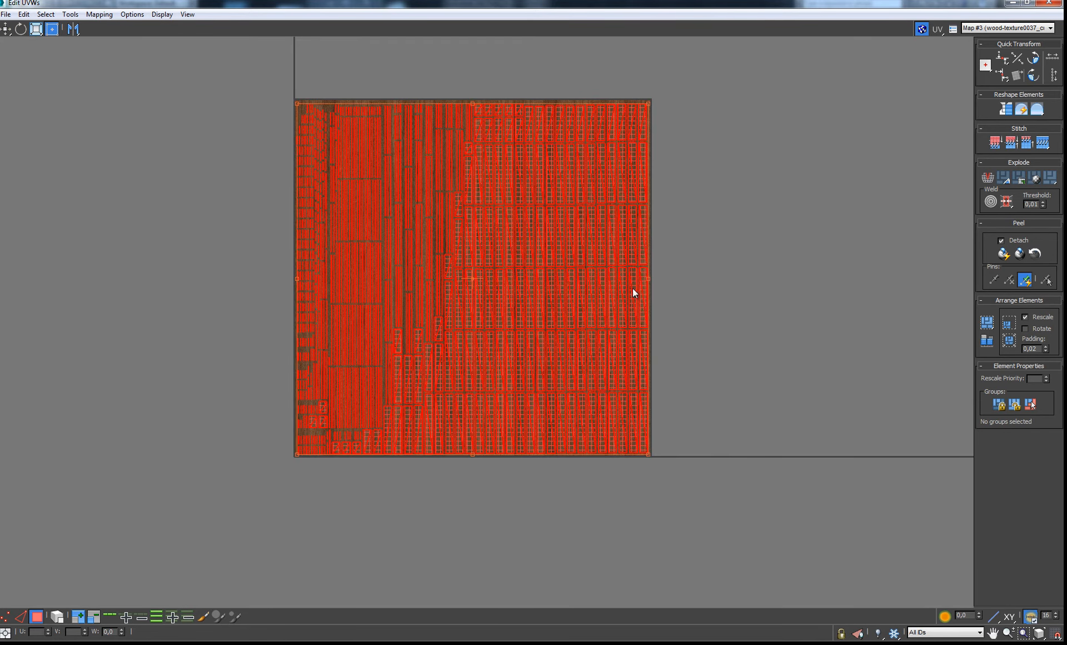
Examine the rotated plank UVs up close against the grain of the wood texture
{"action": "middle_click_drag", "start_coordinate": [658, 255], "coordinate": [624, 272]}
{"action": "scroll", "coordinate": [553, 248], "scroll_direction": "up", "scroll_amount": 6}
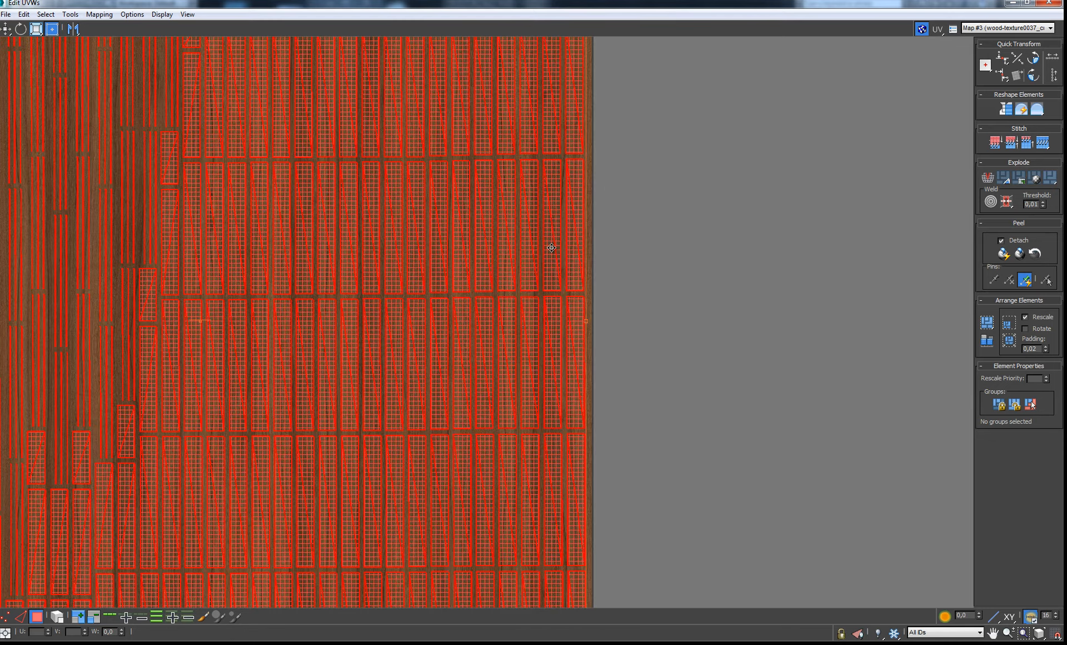
{"action": "scroll", "coordinate": [553, 248], "scroll_direction": "up", "scroll_amount": 1}
{"action": "scroll", "coordinate": [553, 248], "scroll_direction": "down", "scroll_amount": 3}
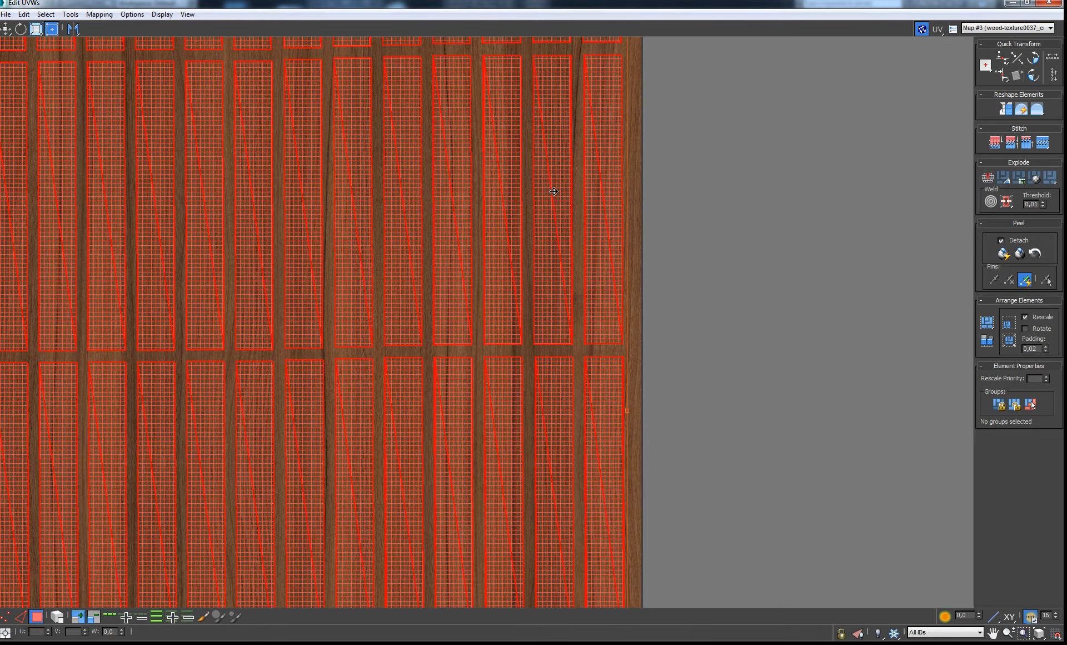
{"action": "scroll", "coordinate": [554, 184], "scroll_direction": "up", "scroll_amount": 8}
{"action": "scroll", "coordinate": [554, 179], "scroll_direction": "down", "scroll_amount": 8}
{"action": "scroll", "coordinate": [554, 179], "scroll_direction": "down", "scroll_amount": 5}
{"action": "middle_click_drag", "start_coordinate": [554, 179], "coordinate": [506, 328]}
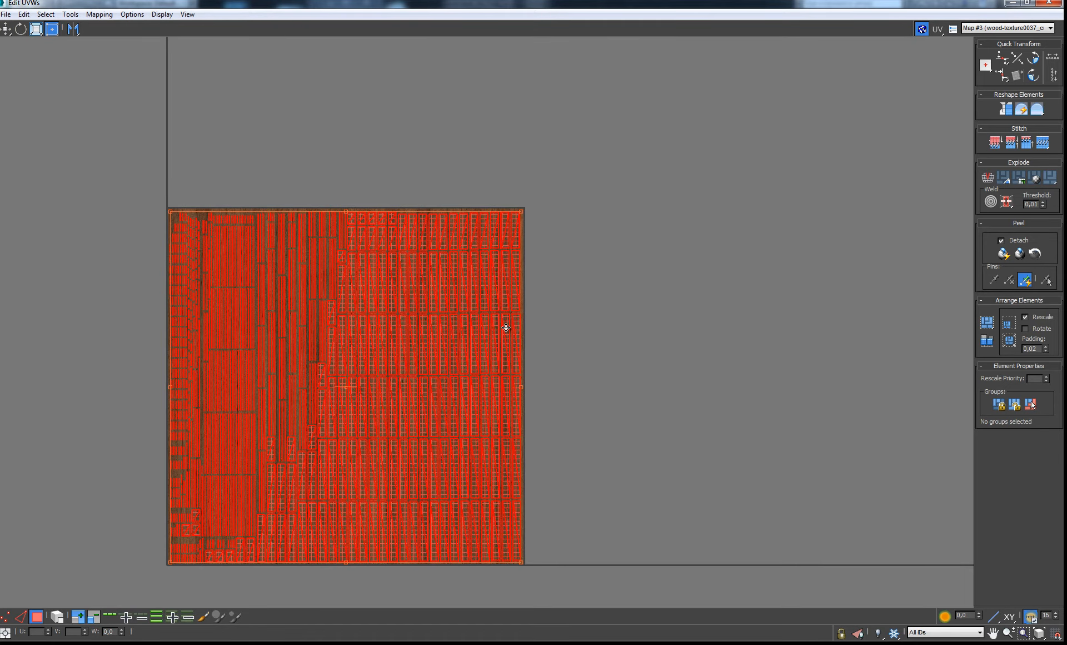
Scale all floor UVs up proportionally to nearly twice the texture tile's size, and align their lower-left corner with the tile's
{"action": "left_click_drag", "start_coordinate": [525, 211], "coordinate": [843, 17]}
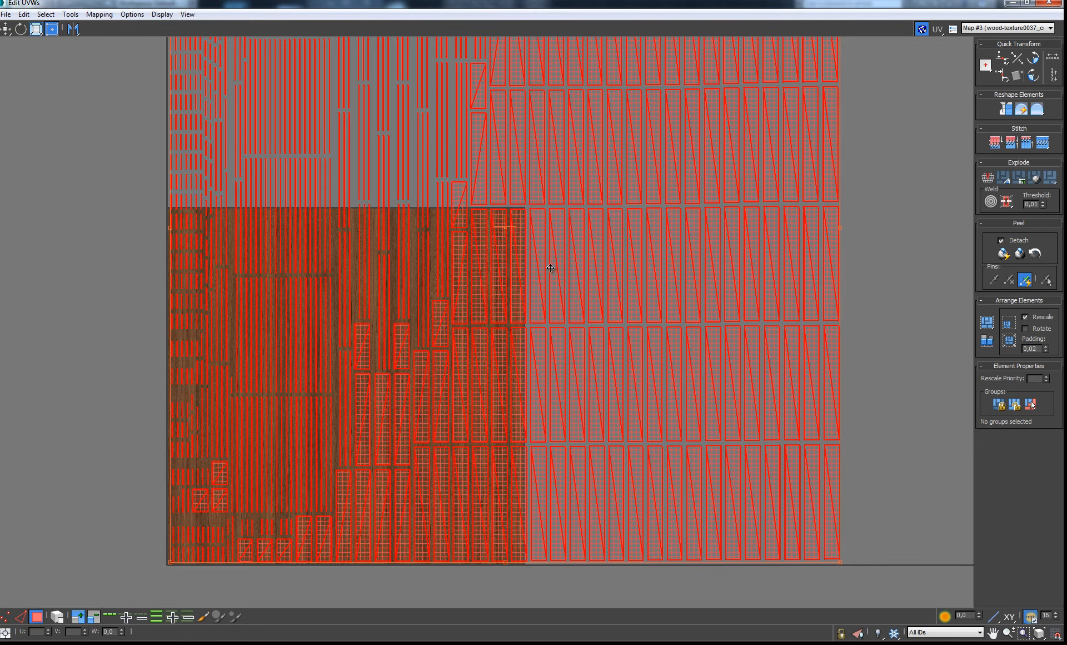
{"action": "left_click_drag", "start_coordinate": [552, 259], "coordinate": [540, 220]}
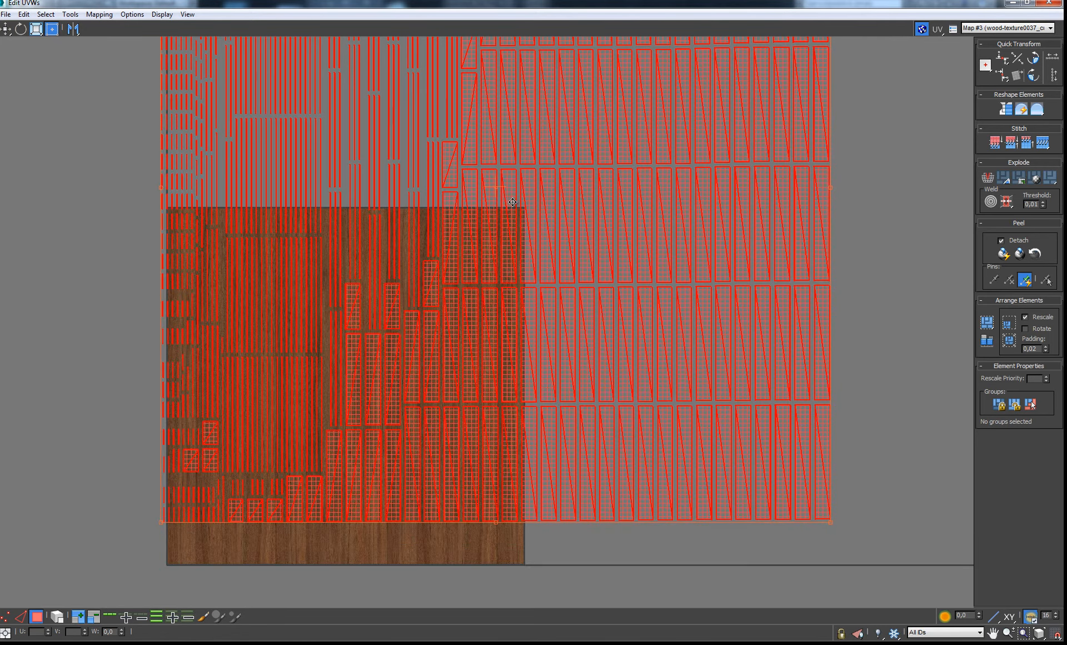
{"action": "scroll", "coordinate": [512, 202], "scroll_direction": "up", "scroll_amount": 5}
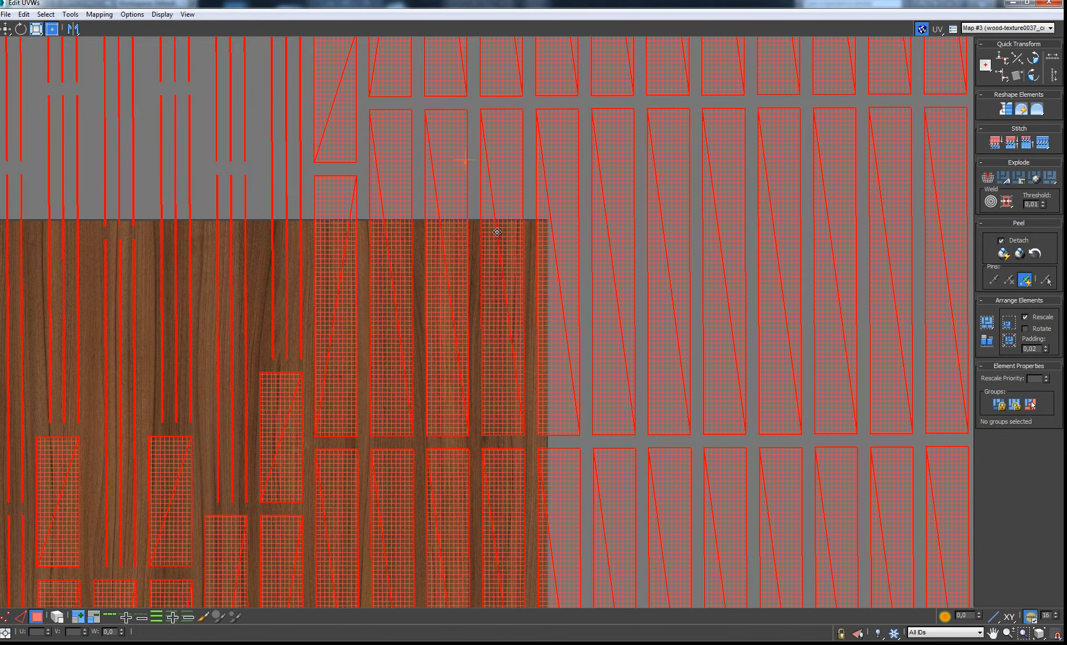
{"action": "scroll", "coordinate": [496, 257], "scroll_direction": "down", "scroll_amount": 2}
{"action": "scroll", "coordinate": [496, 256], "scroll_direction": "down", "scroll_amount": 2}
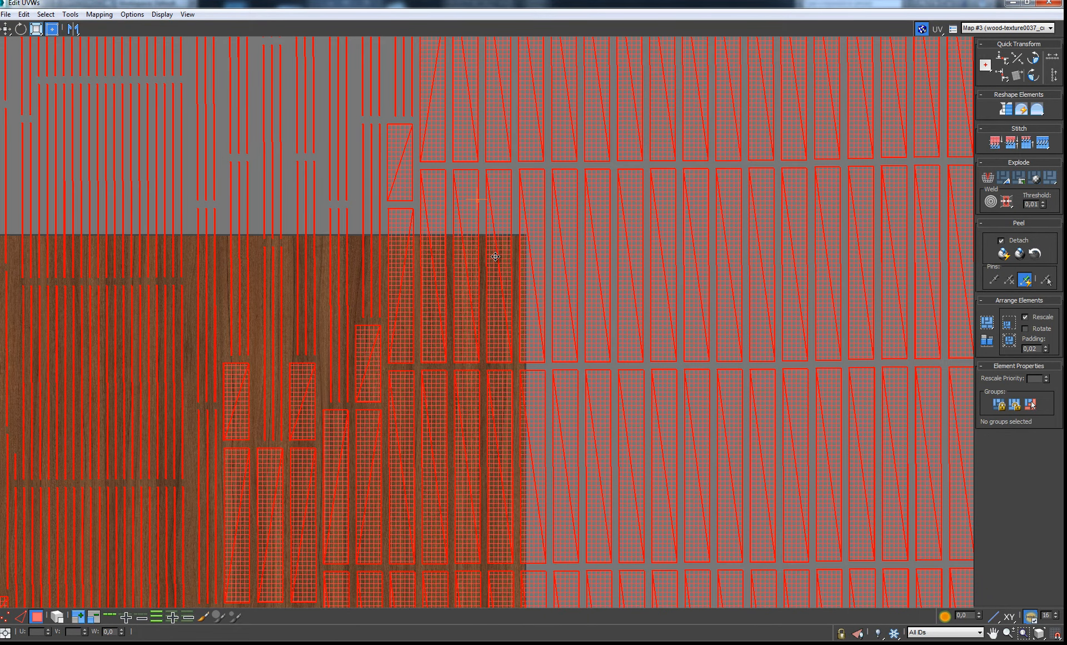
{"action": "scroll", "coordinate": [470, 290], "scroll_direction": "down", "scroll_amount": 2}
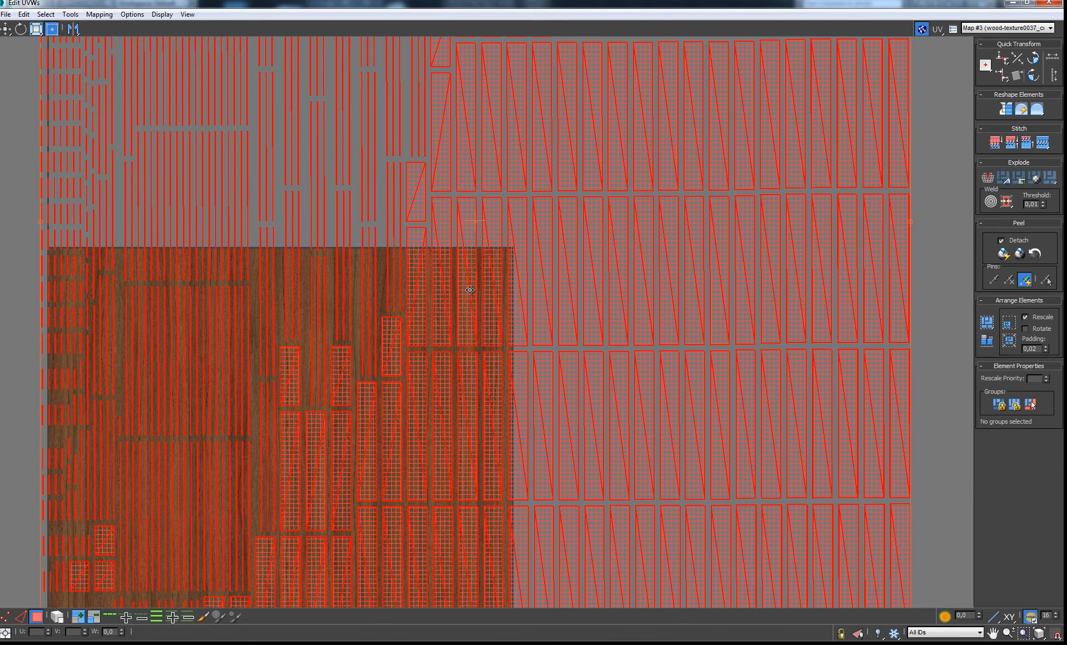
{"action": "scroll", "coordinate": [470, 290], "scroll_direction": "down", "scroll_amount": 2}
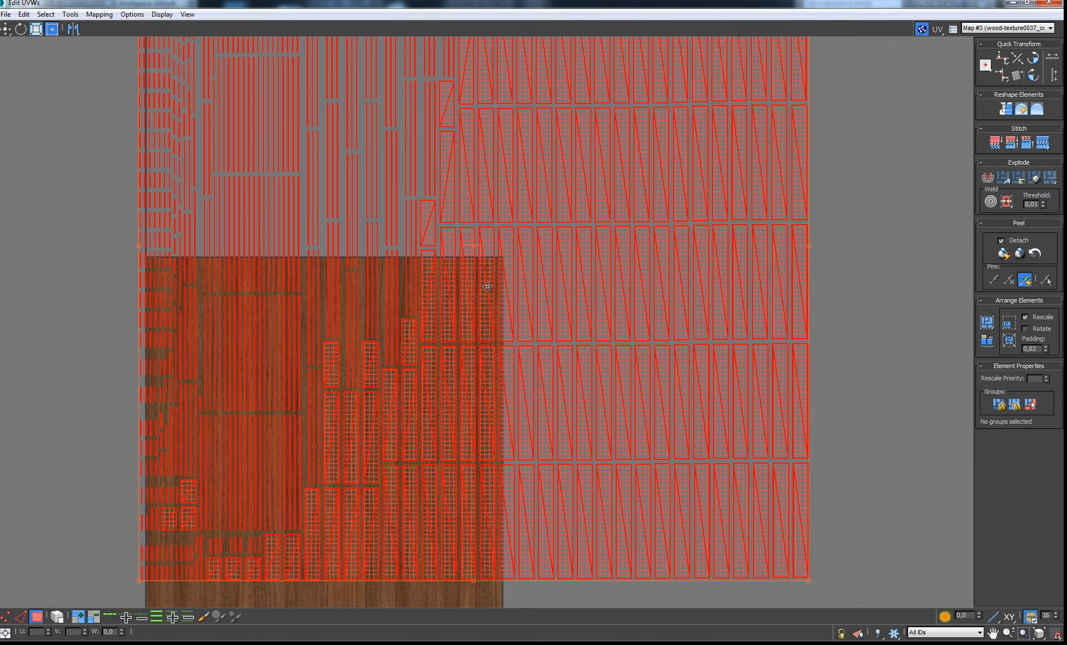
{"action": "scroll", "coordinate": [487, 306], "scroll_direction": "down", "scroll_amount": 2}
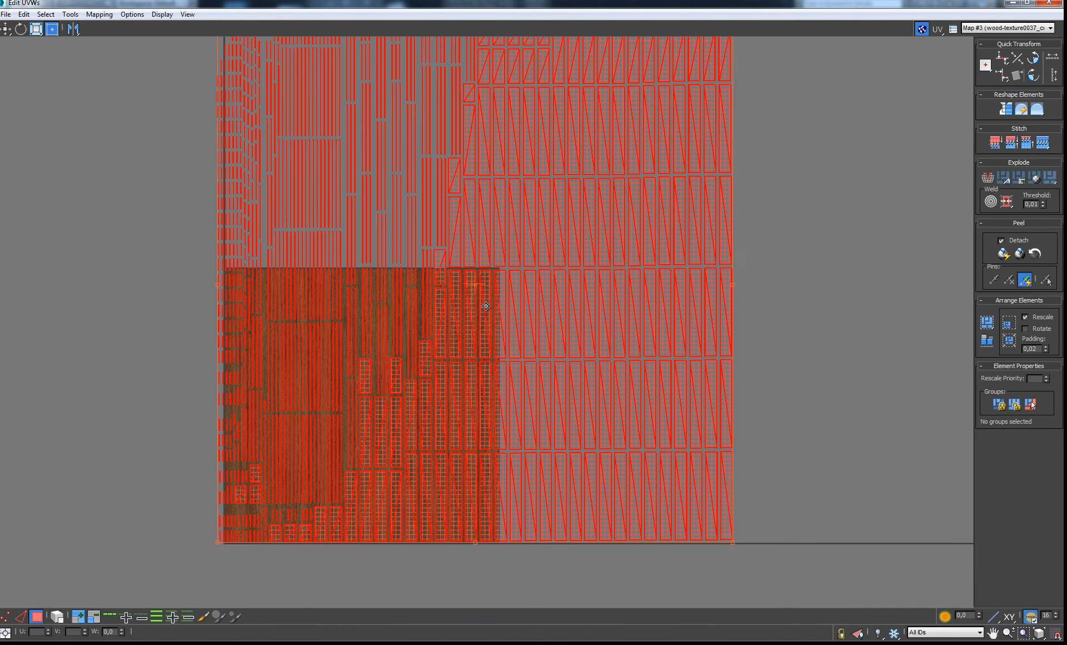
{"action": "scroll", "coordinate": [486, 312], "scroll_direction": "up", "scroll_amount": 2}
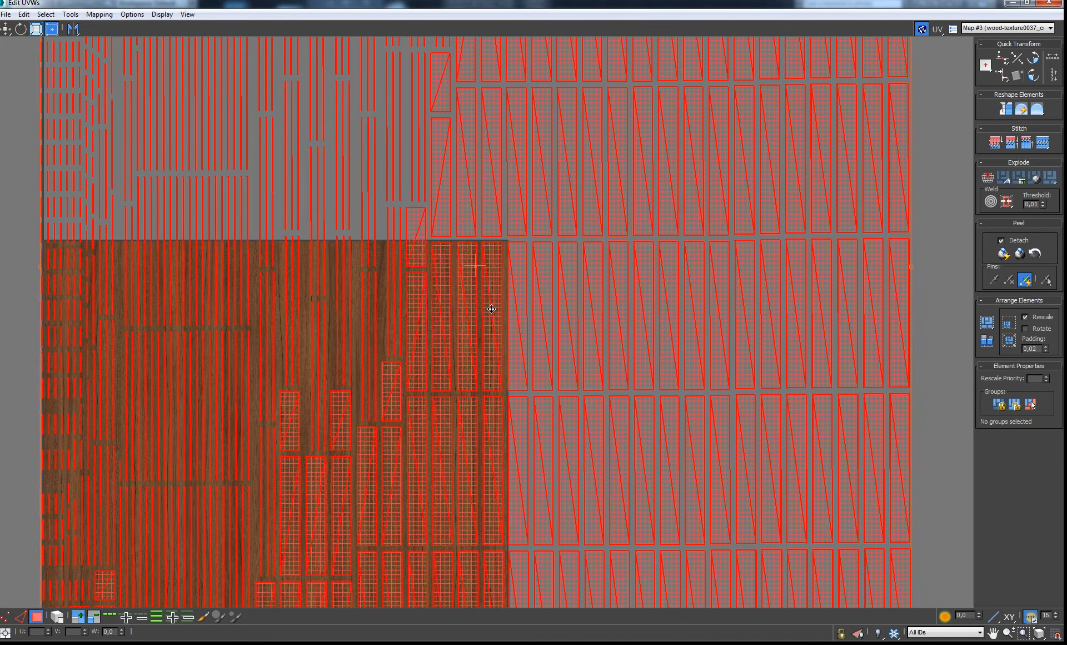
{"action": "left_click_drag", "start_coordinate": [493, 310], "coordinate": [495, 311]}
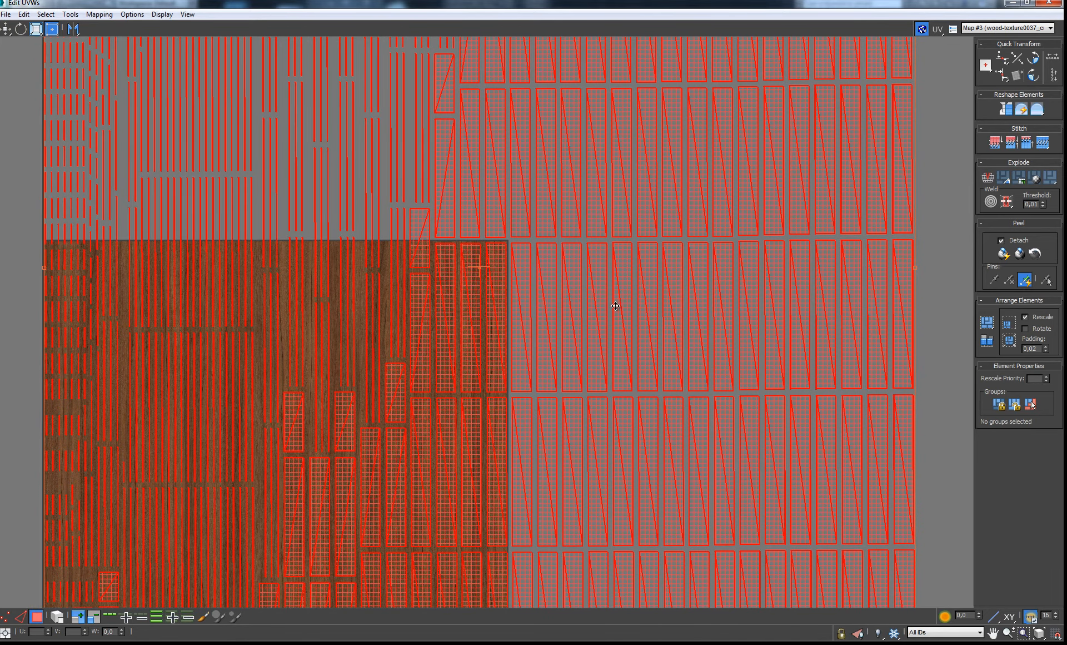
Turn on Tile Bitmap in the Unwrap Options to repeat the wood image around the texture tile, and inspect the tiled background
{"action": "left_click", "coordinate": [954, 29]}
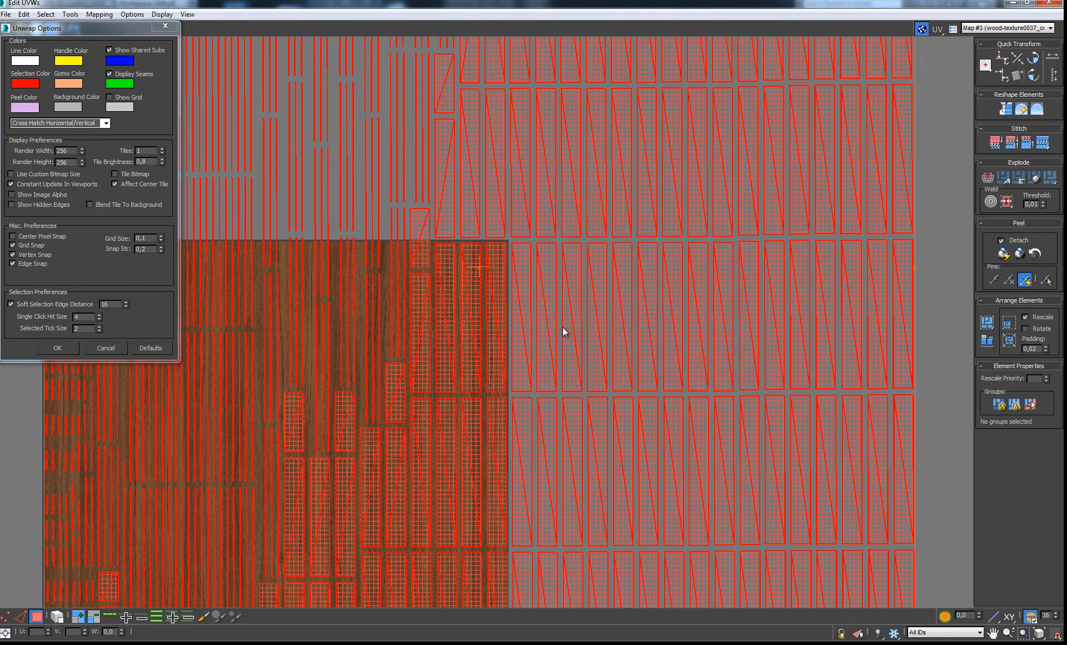
{"action": "scroll", "coordinate": [516, 292], "scroll_direction": "down", "scroll_amount": 3}
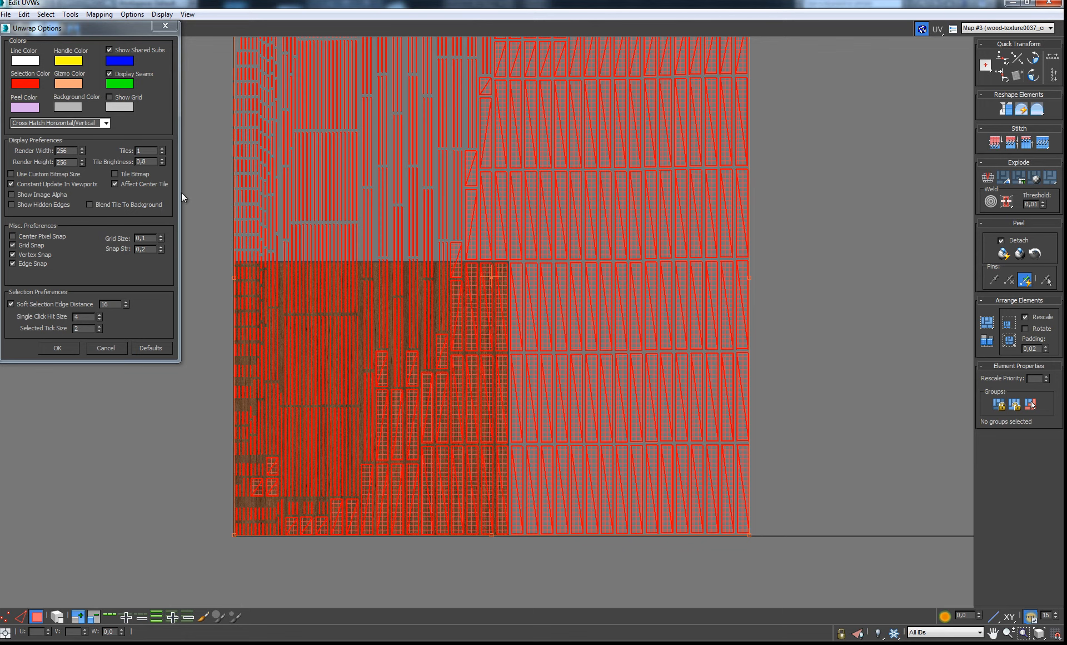
{"action": "left_click", "coordinate": [115, 174]}
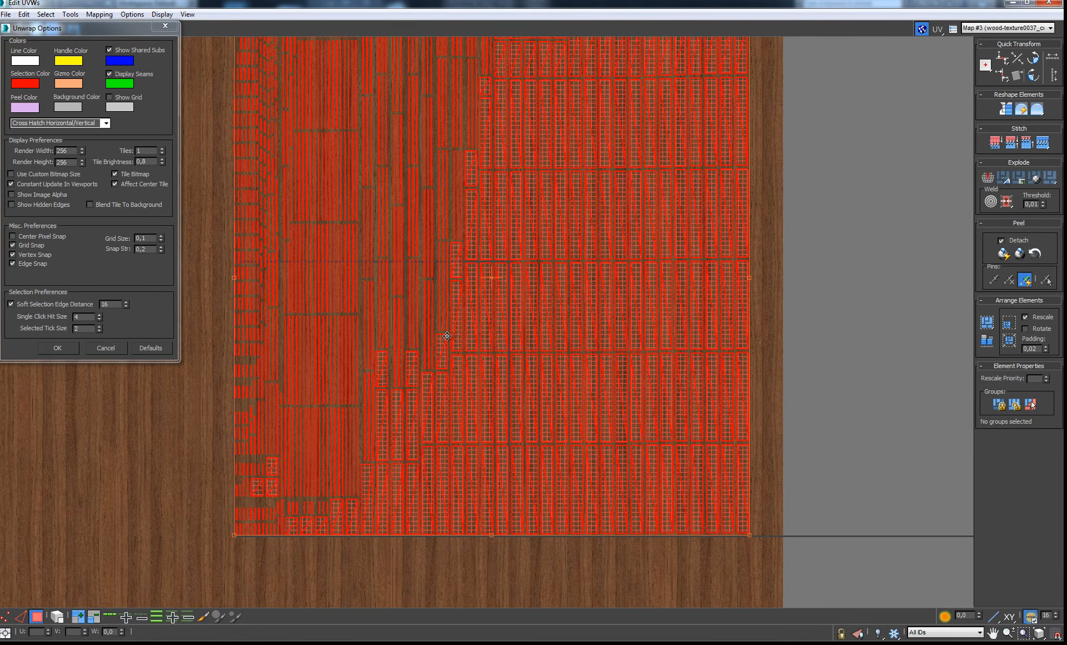
{"action": "scroll", "coordinate": [595, 392], "scroll_direction": "down", "scroll_amount": 4}
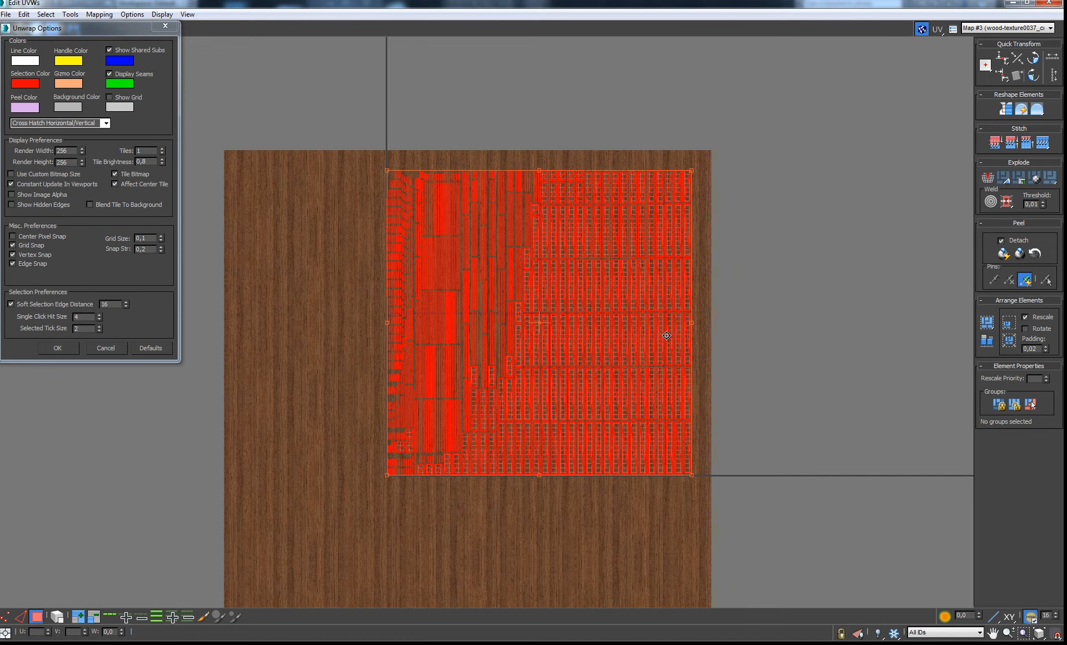
{"action": "scroll", "coordinate": [631, 331], "scroll_direction": "up", "scroll_amount": 5}
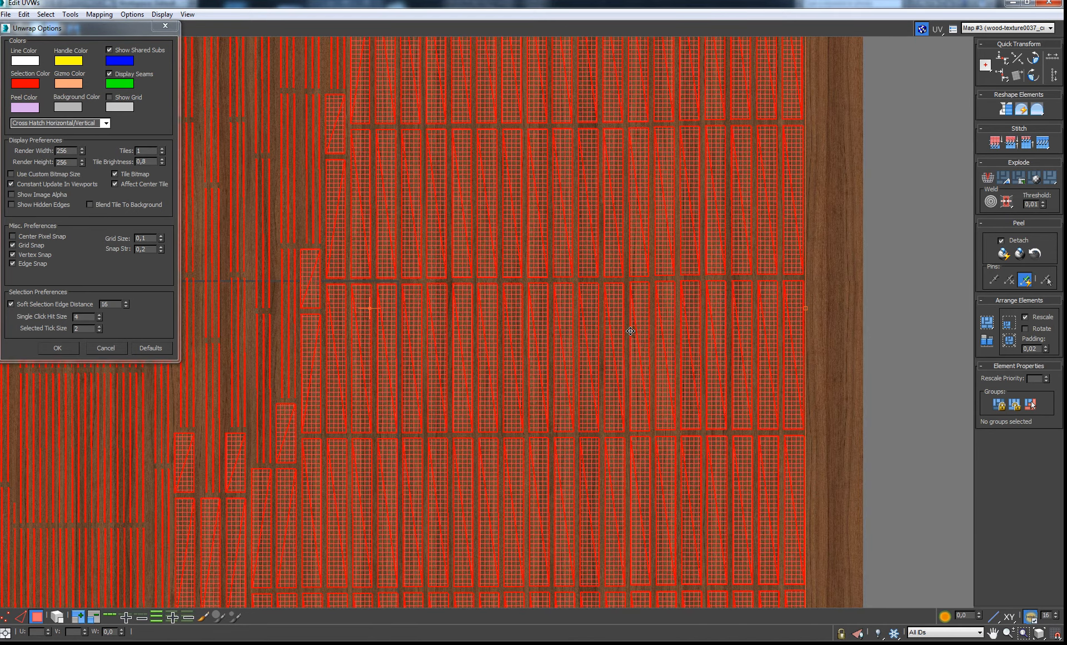
{"action": "scroll", "coordinate": [630, 331], "scroll_direction": "down", "scroll_amount": 4}
{"action": "middle_click_drag", "start_coordinate": [532, 427], "coordinate": [589, 231]}
{"action": "scroll", "coordinate": [559, 311], "scroll_direction": "down", "scroll_amount": 2}
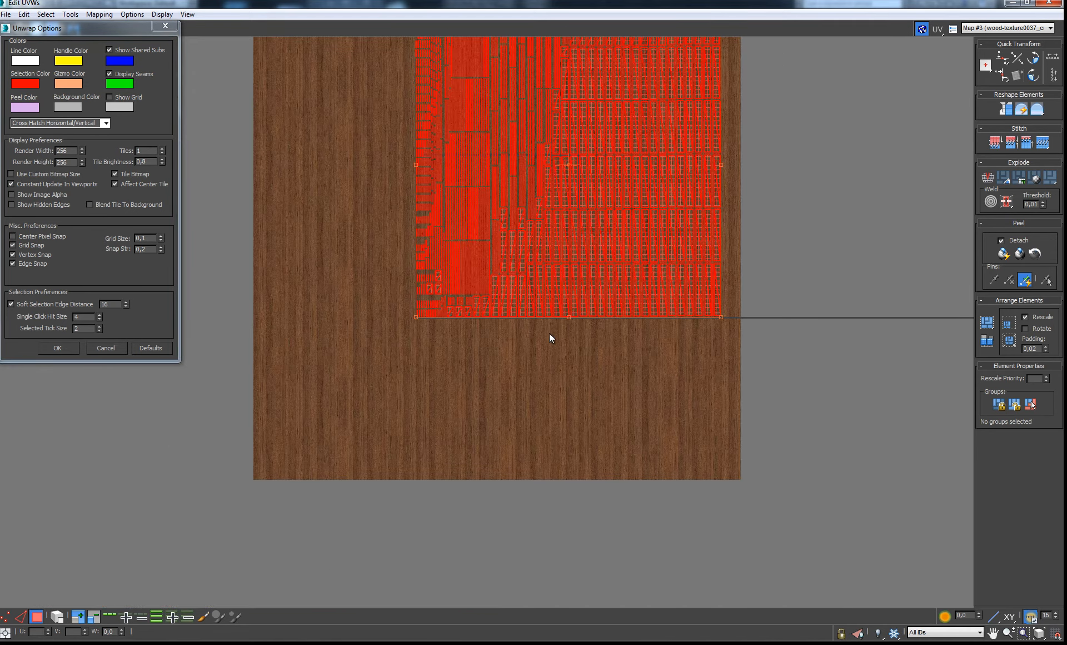
Check the enlarged plank UVs against the tiled wood background, accept the Unwrap Options and close the UV editor
{"action": "scroll", "coordinate": [402, 247], "scroll_direction": "up", "scroll_amount": 5}
{"action": "scroll", "coordinate": [403, 247], "scroll_direction": "down", "scroll_amount": 3}
{"action": "middle_click_drag", "start_coordinate": [655, 223], "coordinate": [497, 374]}
{"action": "scroll", "coordinate": [514, 362], "scroll_direction": "down", "scroll_amount": 1}
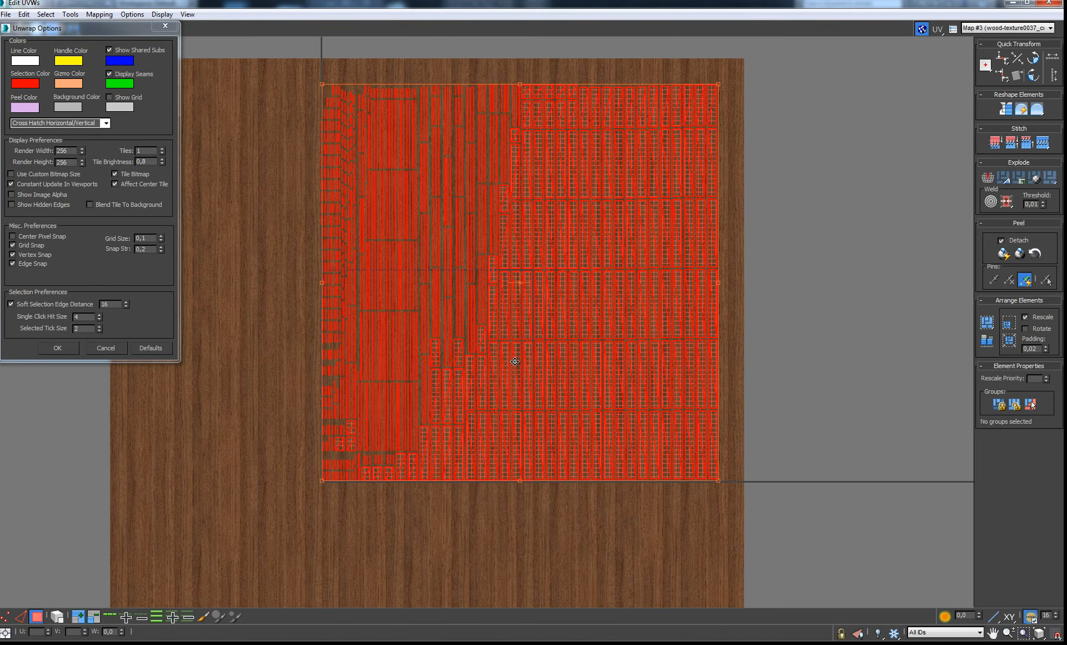
{"action": "scroll", "coordinate": [611, 327], "scroll_direction": "up", "scroll_amount": 3}
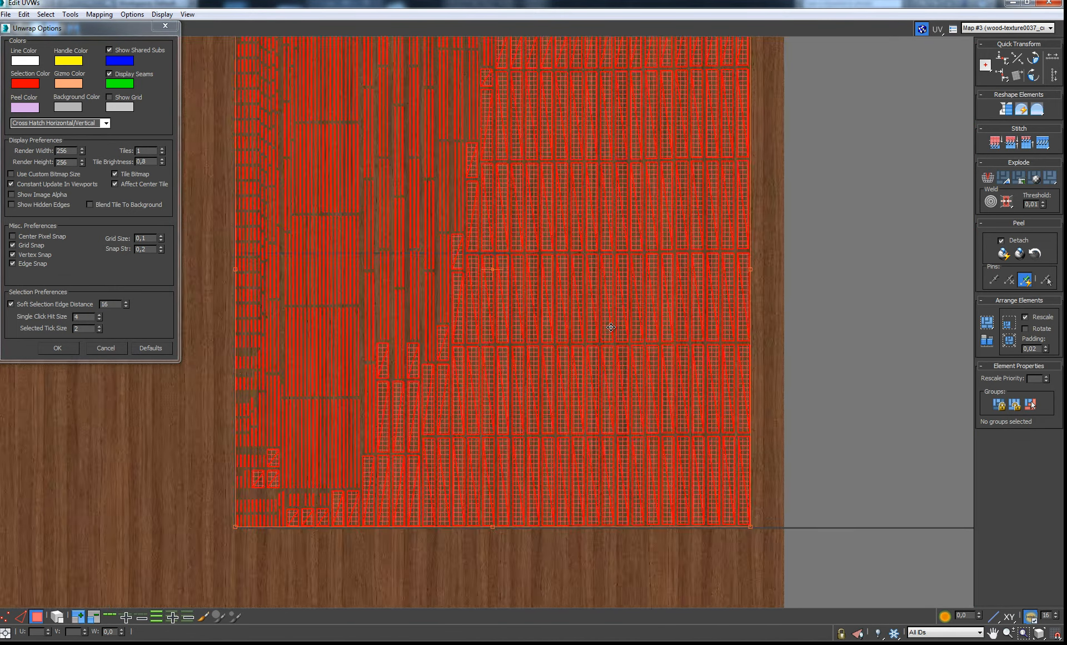
{"action": "scroll", "coordinate": [611, 327], "scroll_direction": "down", "scroll_amount": 2}
{"action": "left_click", "coordinate": [57, 348]}
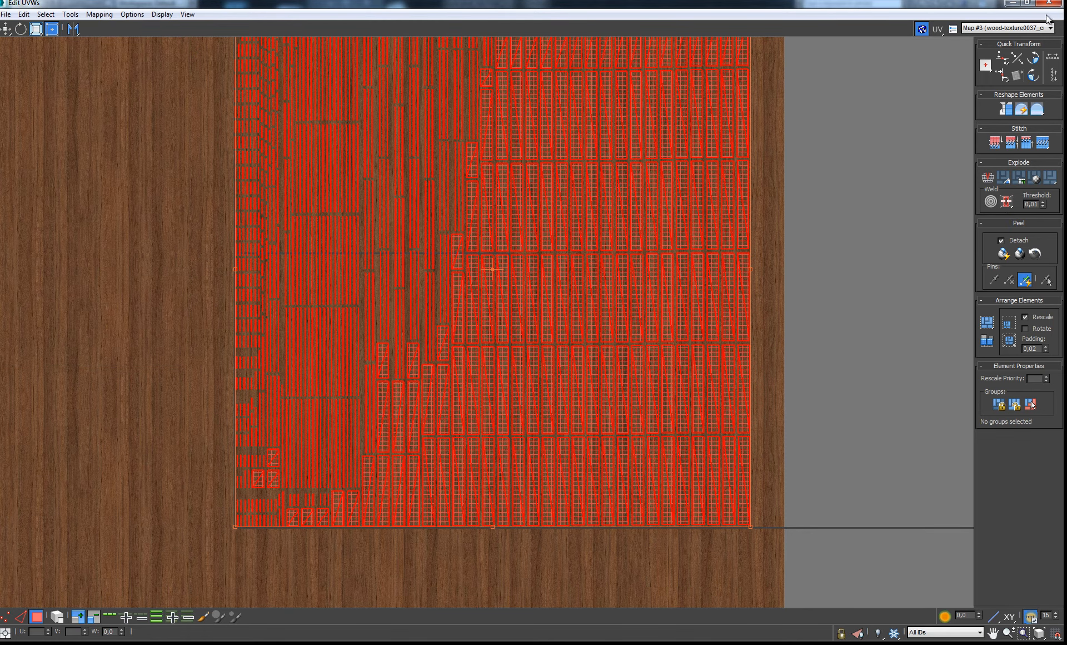
{"action": "left_click", "coordinate": [1050, 3]}
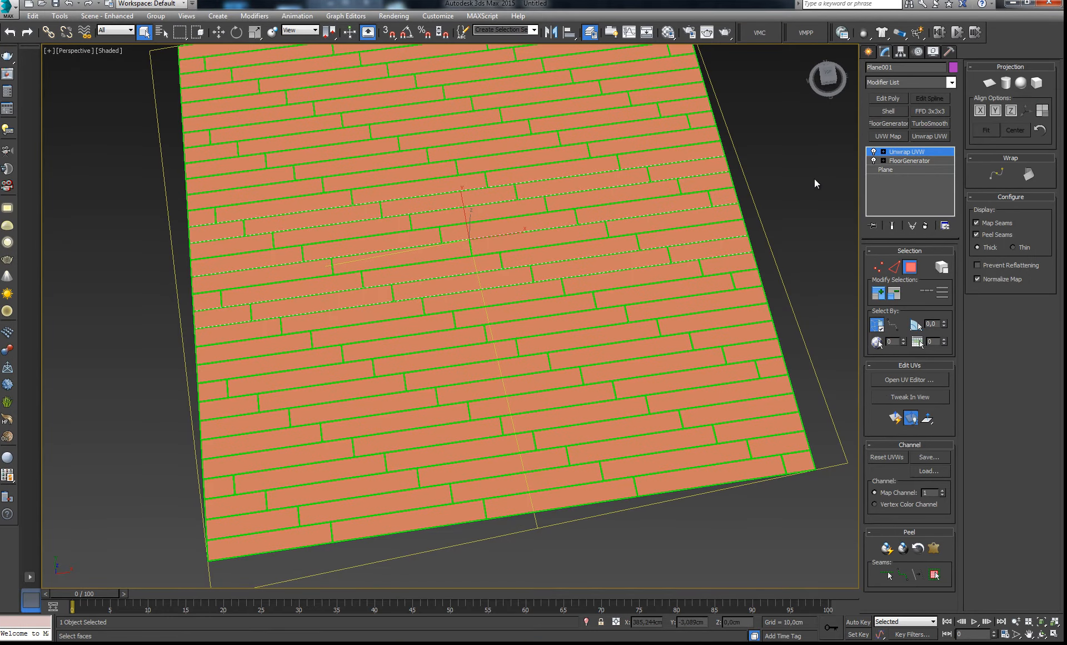
Clear the floor's face selection and display Material #2's wood texture on the planks in the viewport
{"action": "key", "text": "ctrl+a"}
{"action": "key", "text": "m"}
{"action": "left_click", "coordinate": [648, 269]}
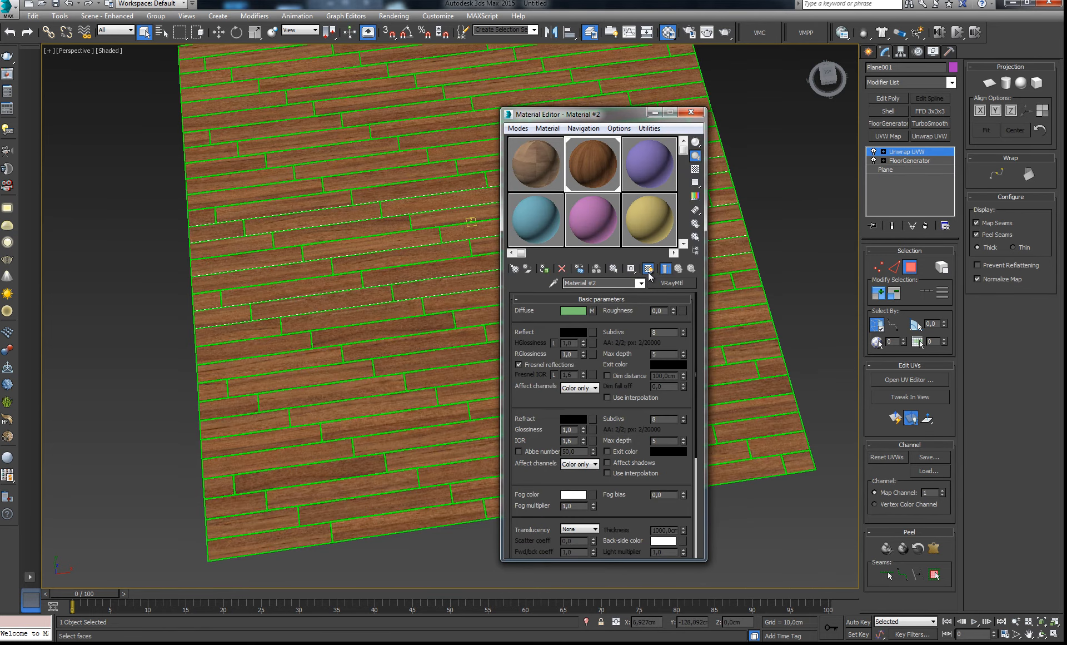
{"action": "left_click", "coordinate": [654, 112]}
Examine the textured floor up close and from several angles, checking grain direction, texture scale and variation between planks
{"action": "middle_click_drag", "start_coordinate": [520, 301], "coordinate": [582, 299]}
{"action": "scroll", "coordinate": [549, 280], "scroll_direction": "up", "scroll_amount": 6}
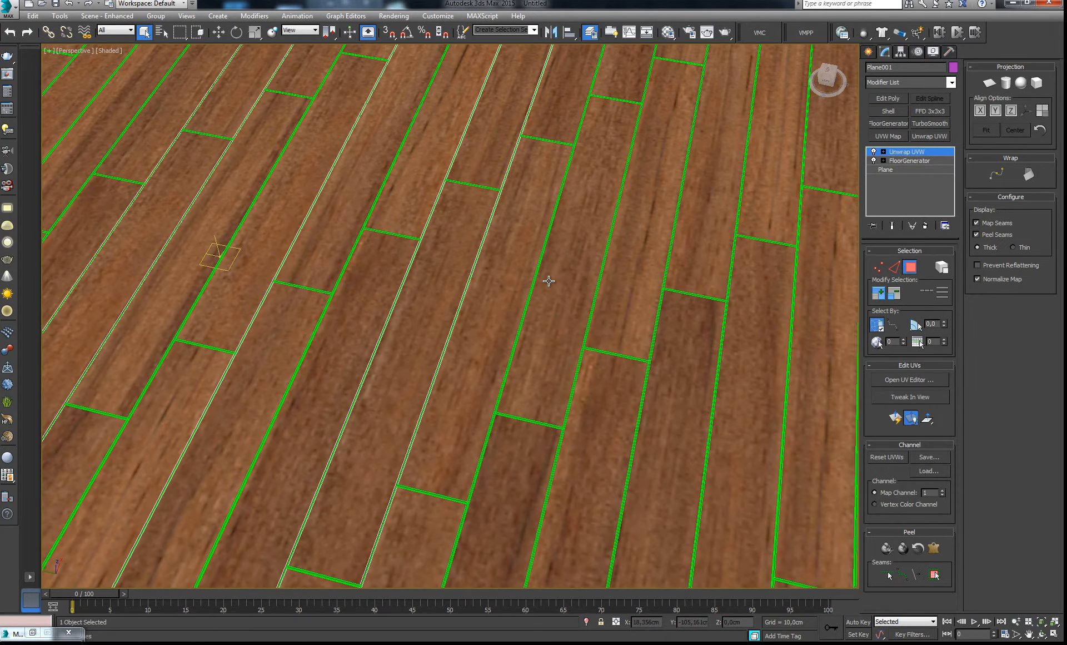
{"action": "scroll", "coordinate": [549, 280], "scroll_direction": "down", "scroll_amount": 3}
{"action": "scroll", "coordinate": [549, 281], "scroll_direction": "down", "scroll_amount": 3}
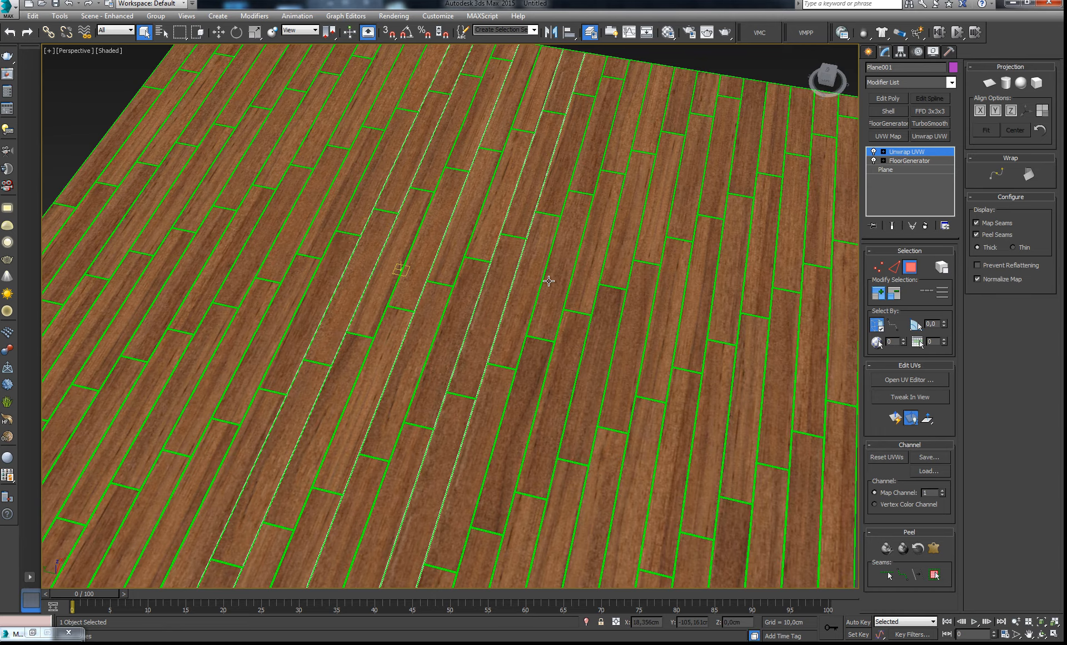
{"action": "middle_click_drag", "start_coordinate": [549, 281], "coordinate": [592, 300], "text": "alt"}
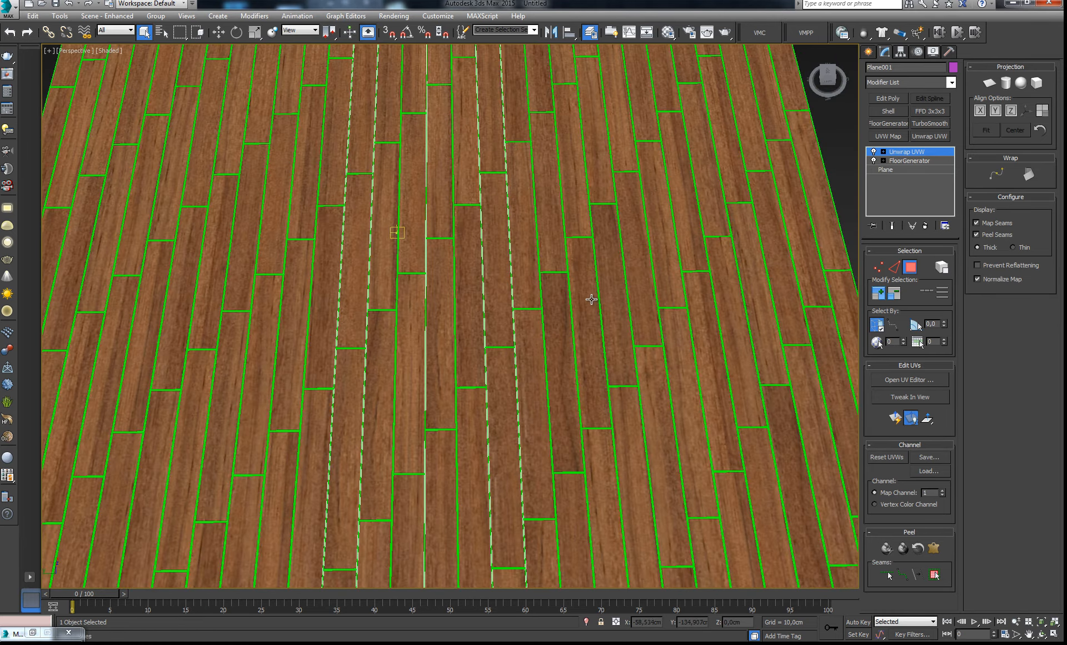
{"action": "scroll", "coordinate": [591, 299], "scroll_direction": "up", "scroll_amount": 2}
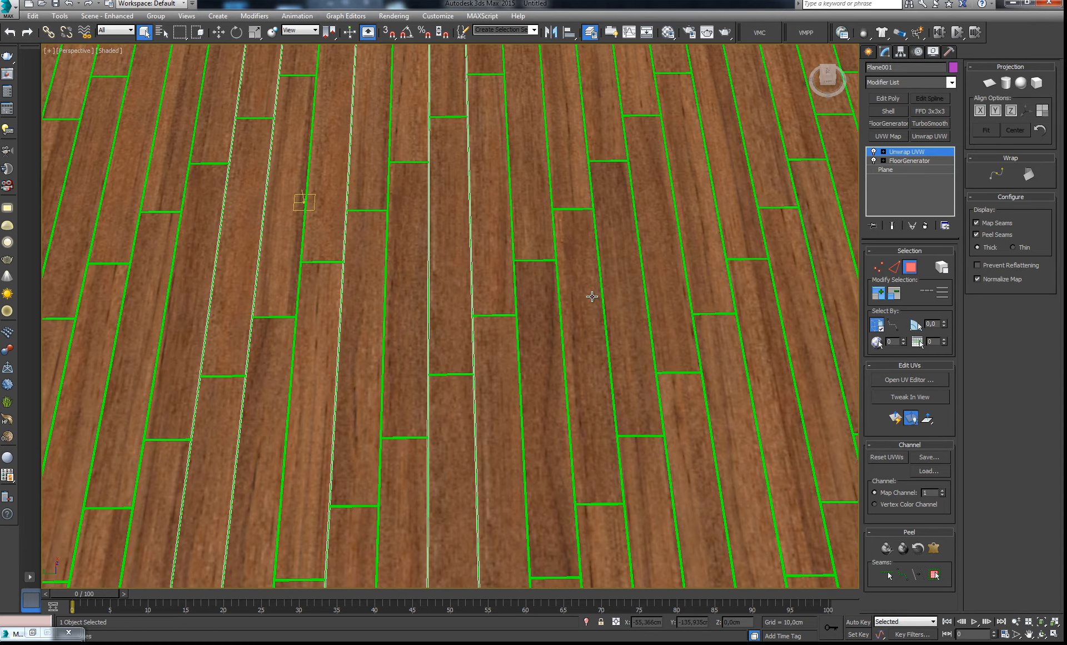
{"action": "middle_click_drag", "start_coordinate": [559, 298], "coordinate": [522, 360], "text": "alt"}
{"action": "scroll", "coordinate": [463, 348], "scroll_direction": "down", "scroll_amount": 3}
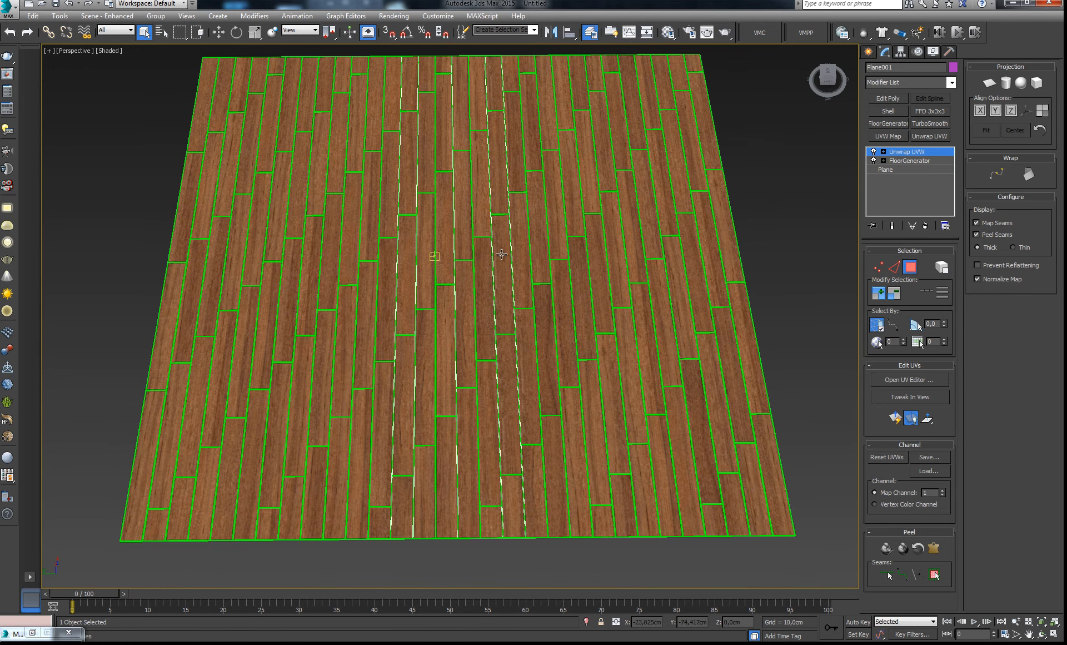
{"action": "middle_click_drag", "start_coordinate": [502, 254], "coordinate": [504, 268], "text": "alt"}
{"action": "scroll", "coordinate": [505, 269], "scroll_direction": "up", "scroll_amount": 5}
{"action": "scroll", "coordinate": [505, 268], "scroll_direction": "down", "scroll_amount": 3}
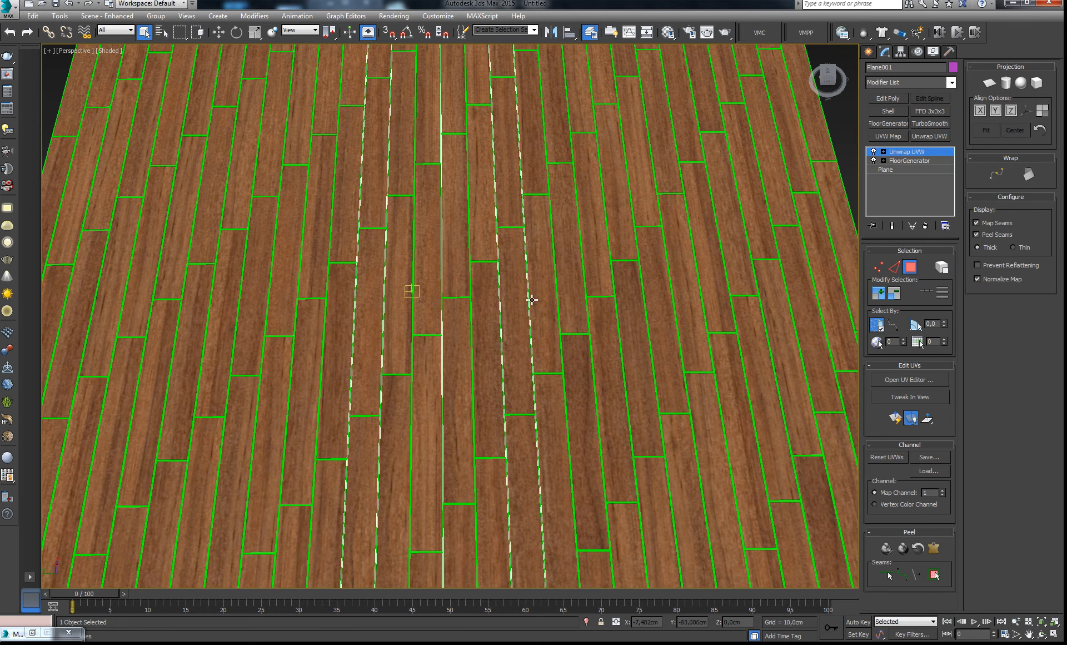
{"action": "scroll", "coordinate": [534, 292], "scroll_direction": "down", "scroll_amount": 6}
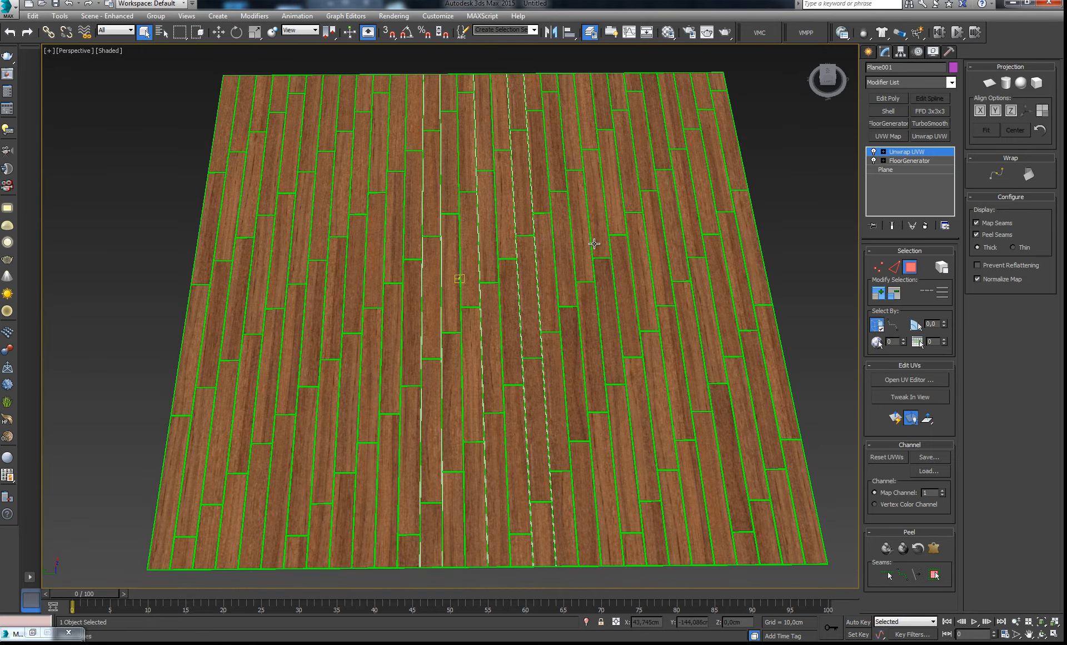
{"action": "middle_click_drag", "start_coordinate": [504, 296], "coordinate": [533, 338], "text": "alt"}
{"action": "scroll", "coordinate": [516, 299], "scroll_direction": "up", "scroll_amount": 8}
{"action": "scroll", "coordinate": [516, 299], "scroll_direction": "down", "scroll_amount": 8}
{"action": "scroll", "coordinate": [533, 338], "scroll_direction": "down", "scroll_amount": 3}
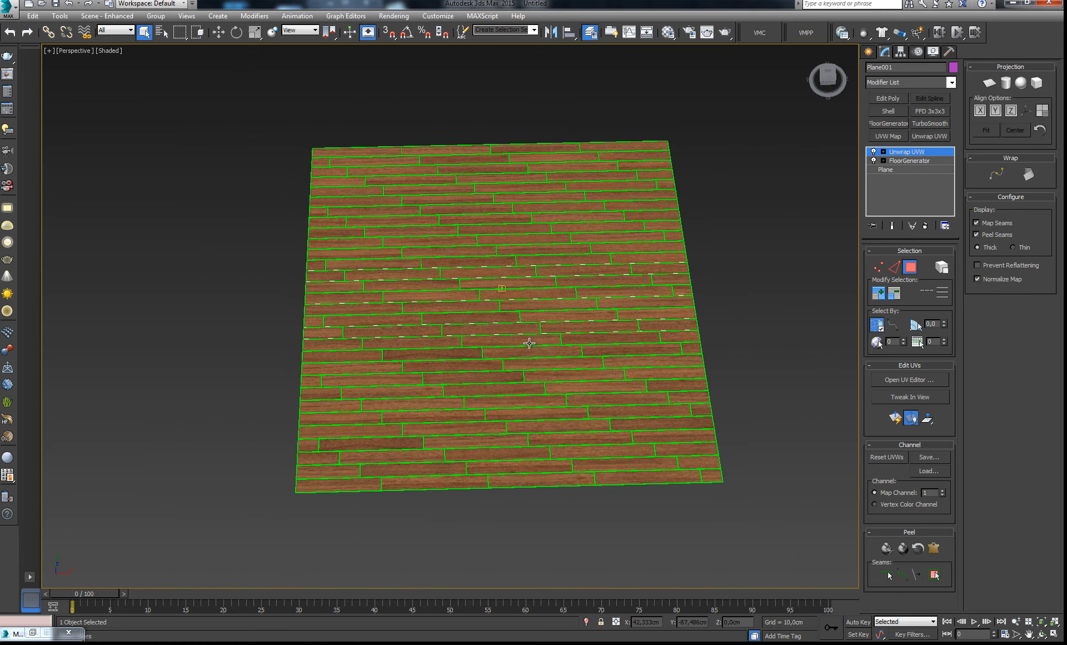
{"action": "middle_click_drag", "start_coordinate": [528, 345], "coordinate": [557, 327], "text": "alt"}
{"action": "scroll", "coordinate": [552, 330], "scroll_direction": "up", "scroll_amount": 4}
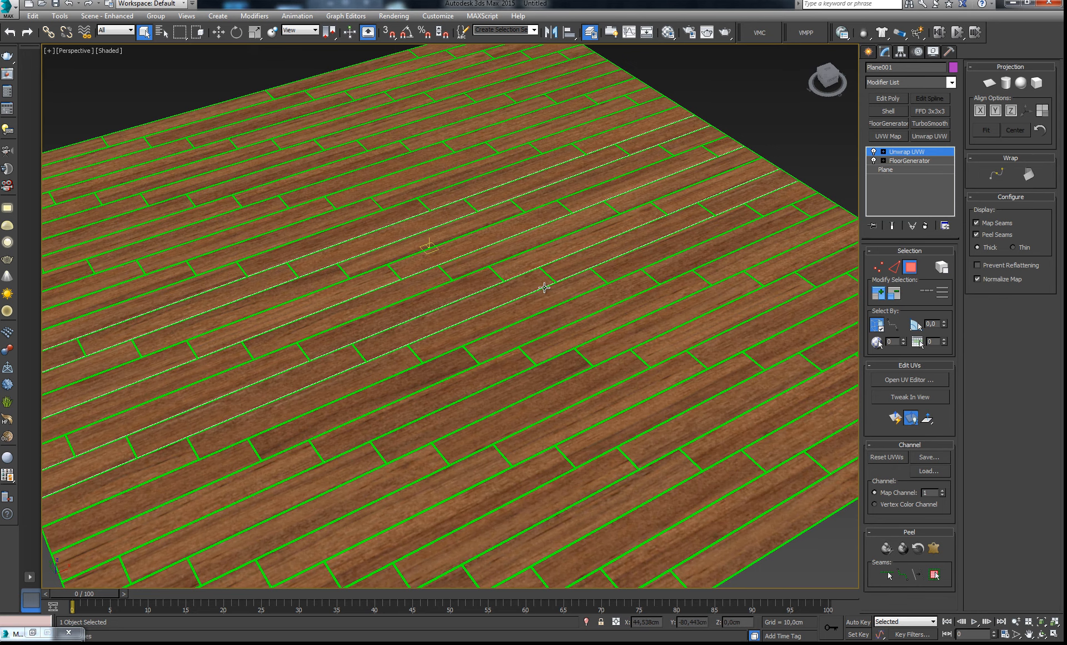
{"action": "middle_click_drag", "start_coordinate": [550, 290], "coordinate": [528, 297], "text": "alt"}
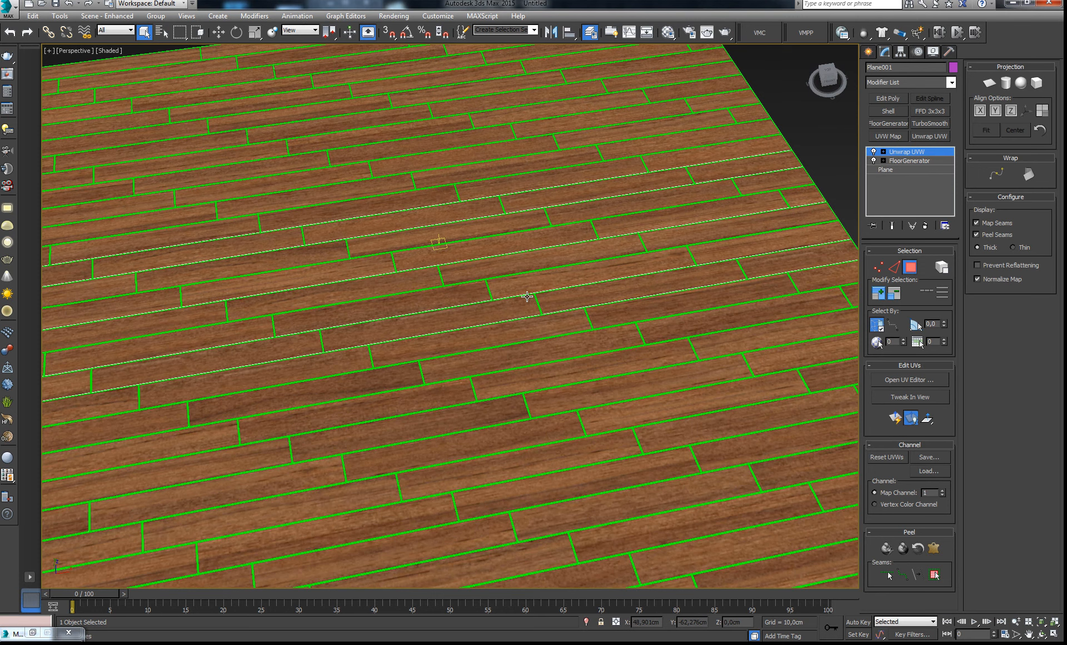
{"action": "middle_click_drag", "start_coordinate": [524, 305], "coordinate": [529, 302], "text": "alt"}
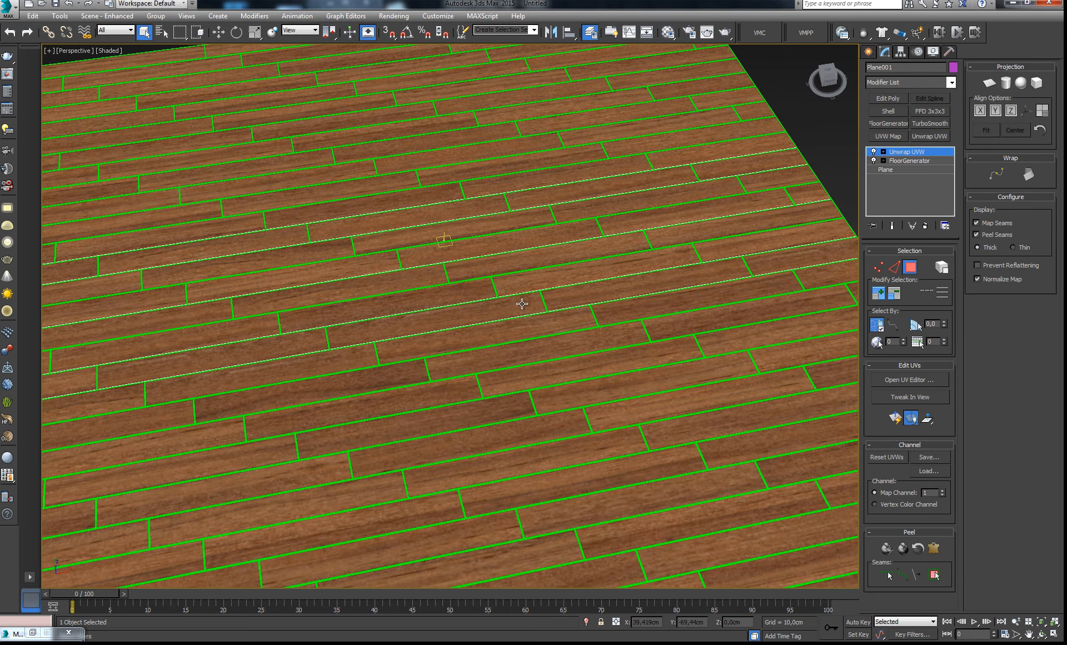
{"action": "scroll", "coordinate": [523, 305], "scroll_direction": "down", "scroll_amount": 3}
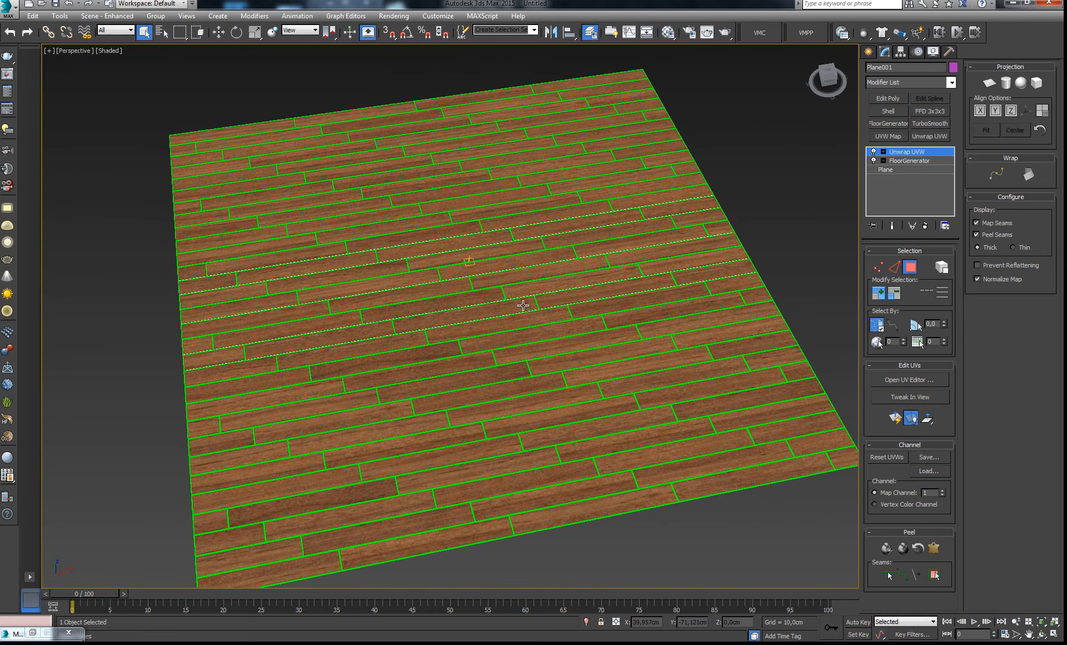
{"action": "middle_click_drag", "start_coordinate": [527, 307], "coordinate": [522, 312], "text": "alt"}
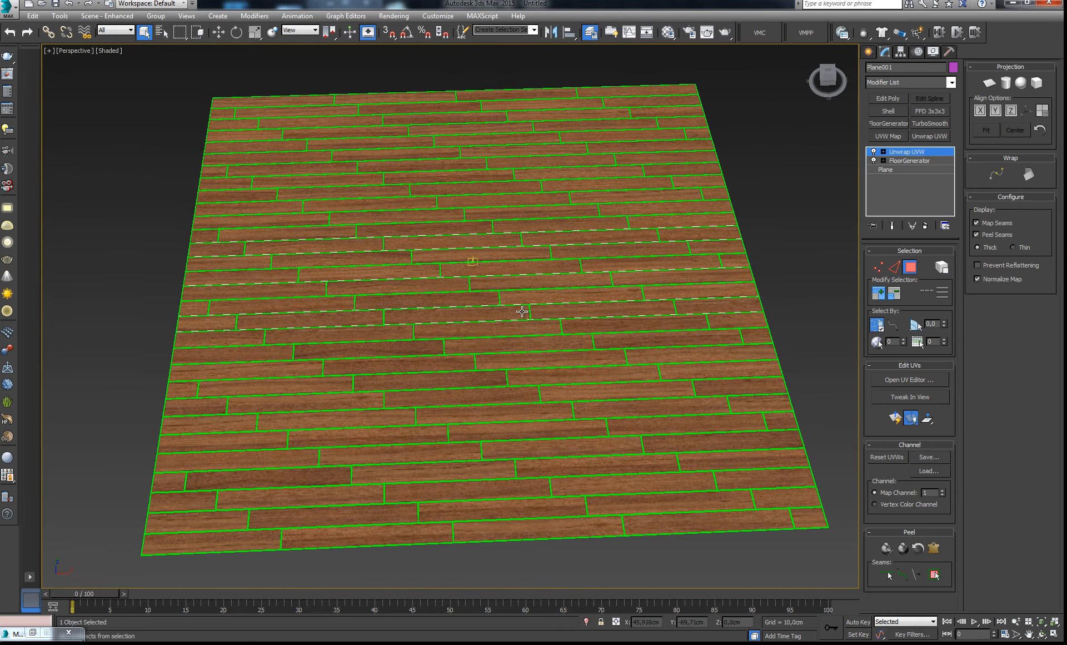